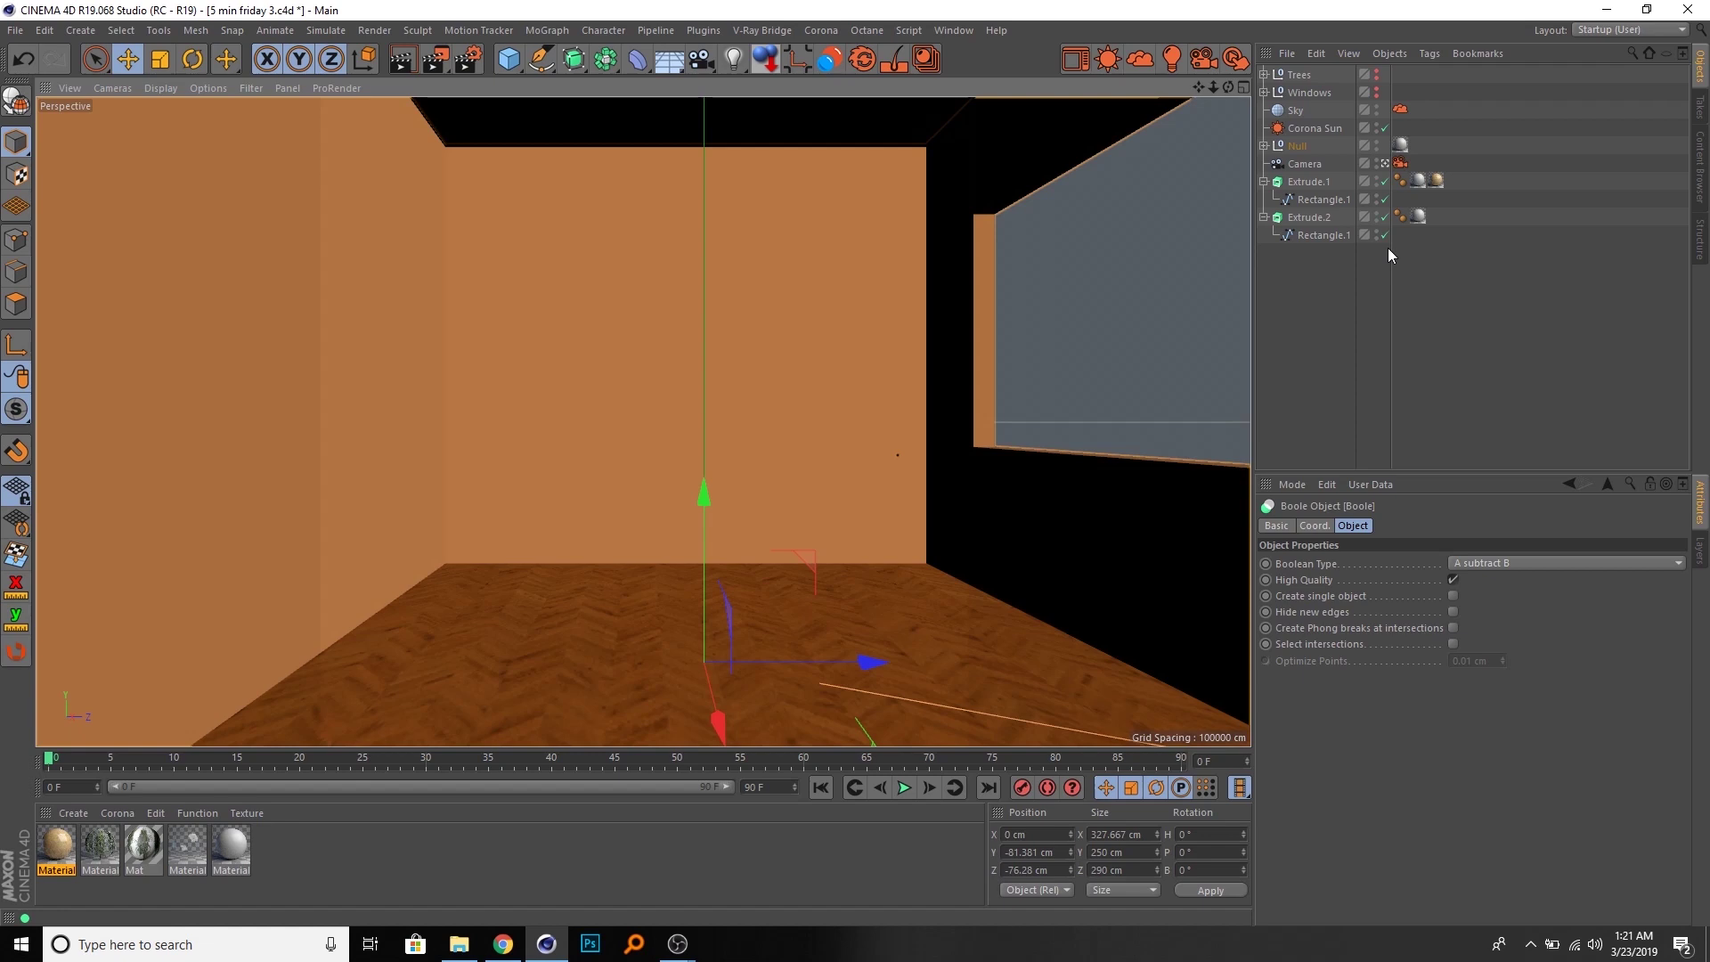
- Set Material.3's reflection glossiness filter Gamma to 1.02, then delete the Mat material
{"action": "left_click", "coordinate": [66, 854]}
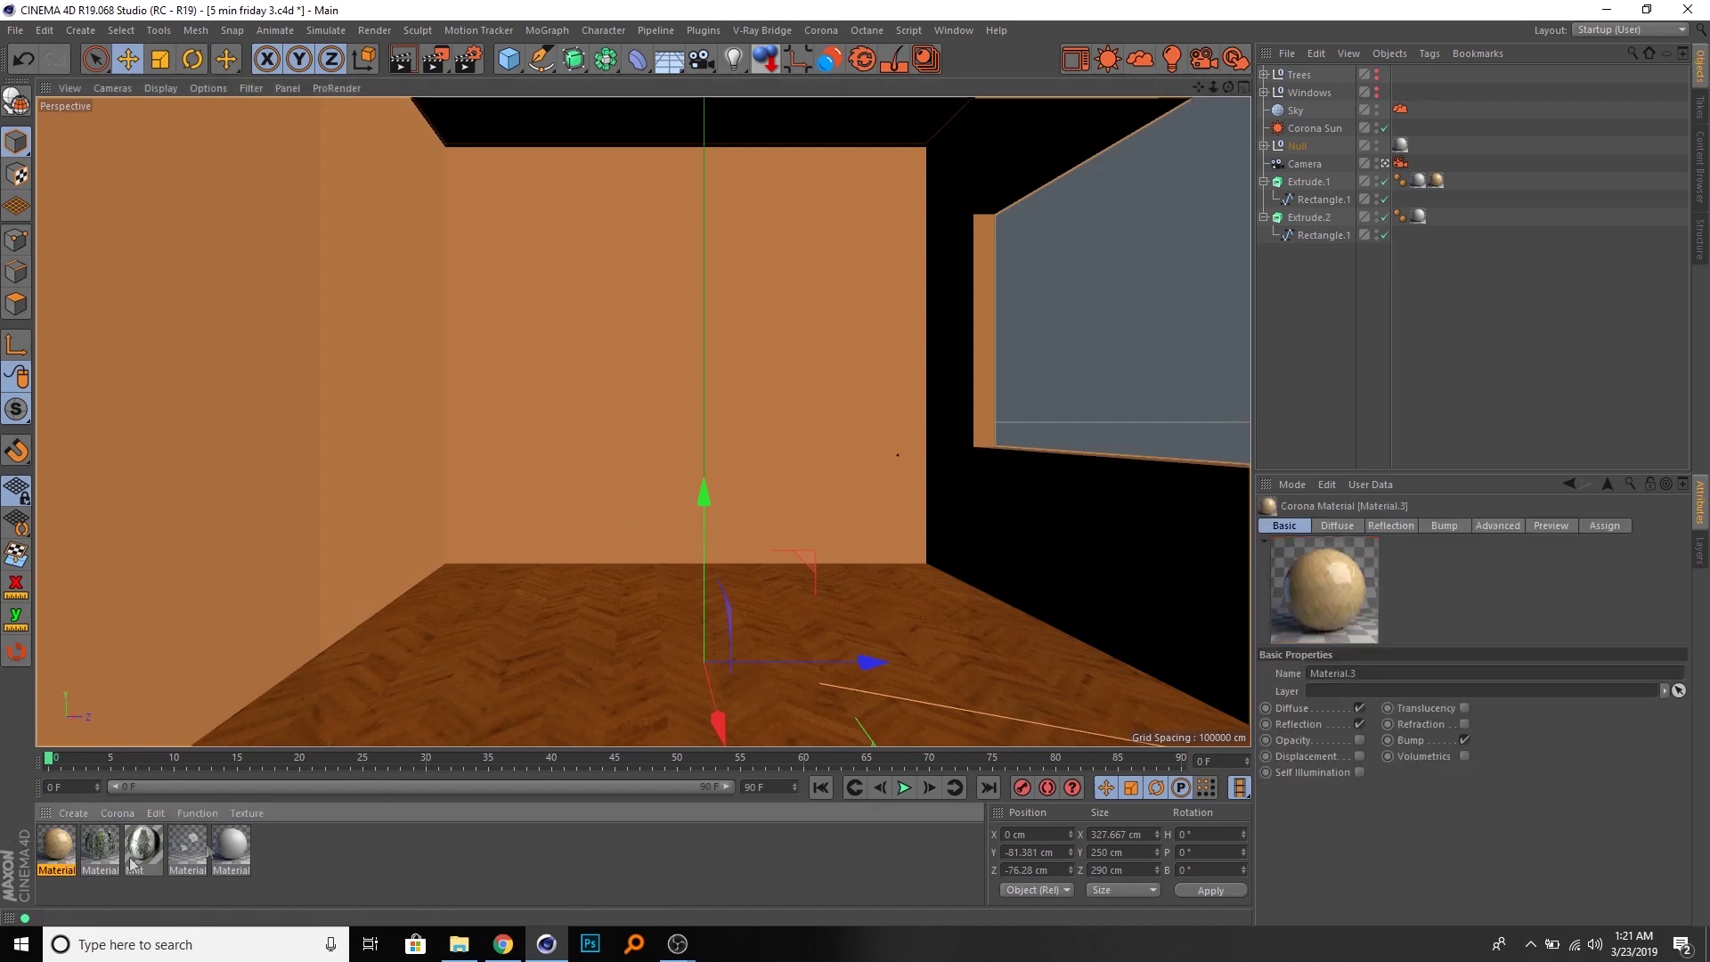
{"action": "double_click", "coordinate": [51, 853]}
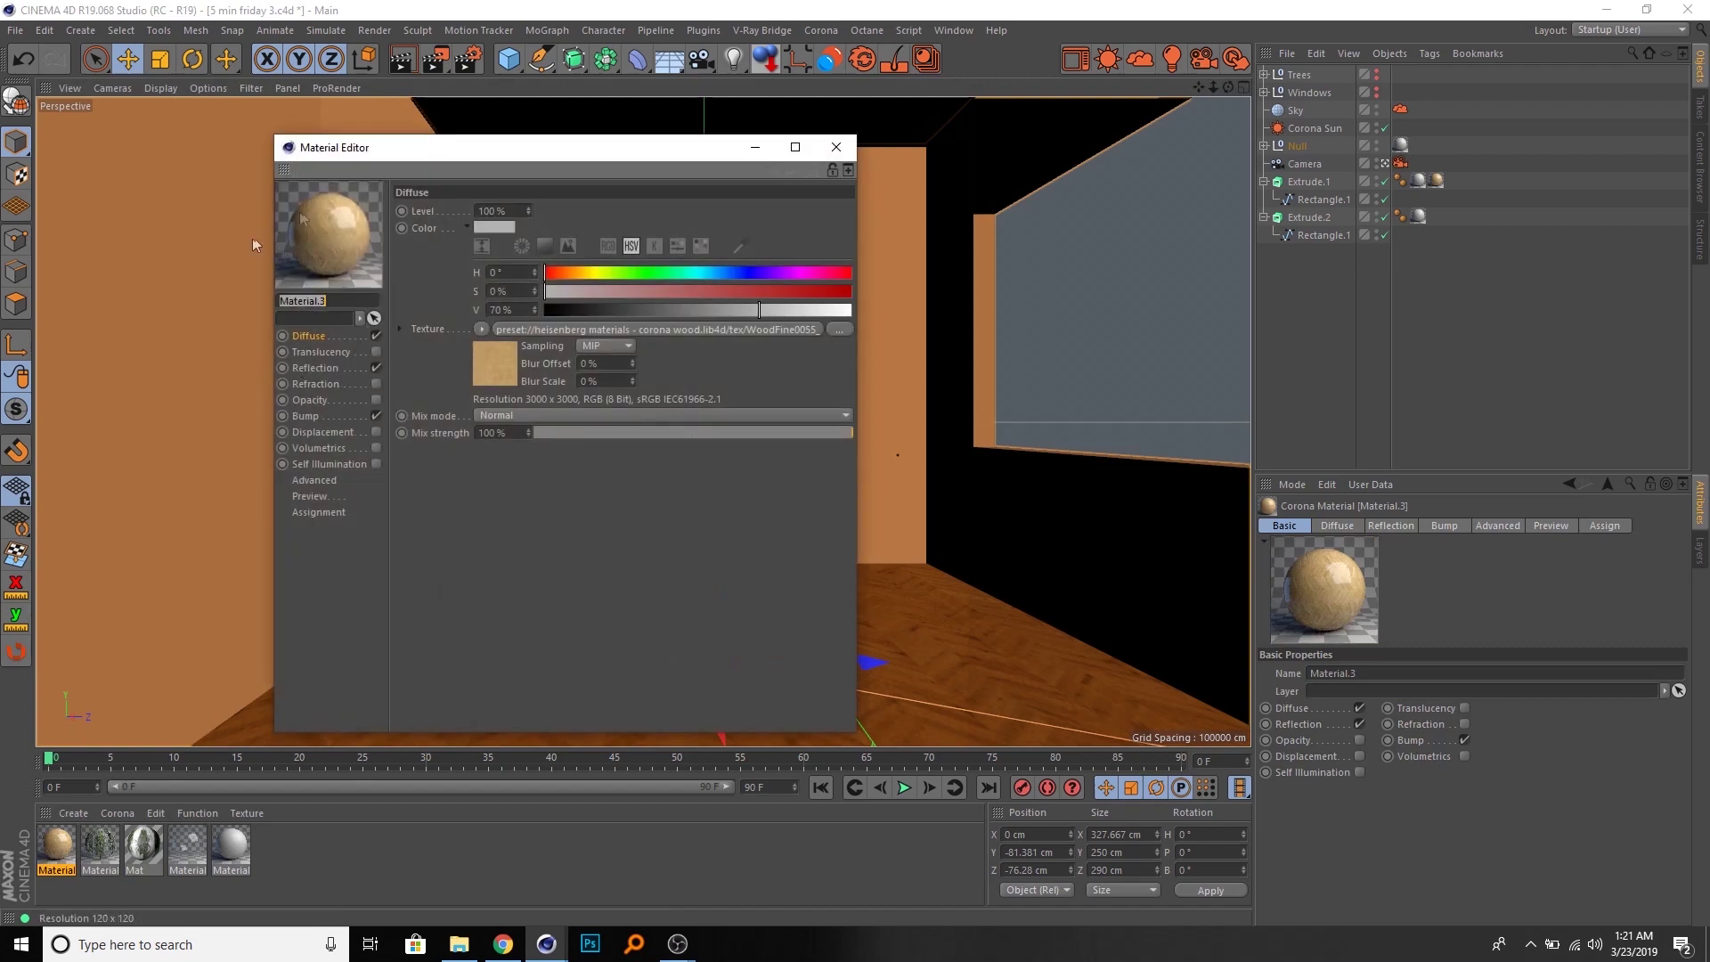
{"action": "left_click", "coordinate": [345, 370]}
{"action": "left_click", "coordinate": [579, 483]}
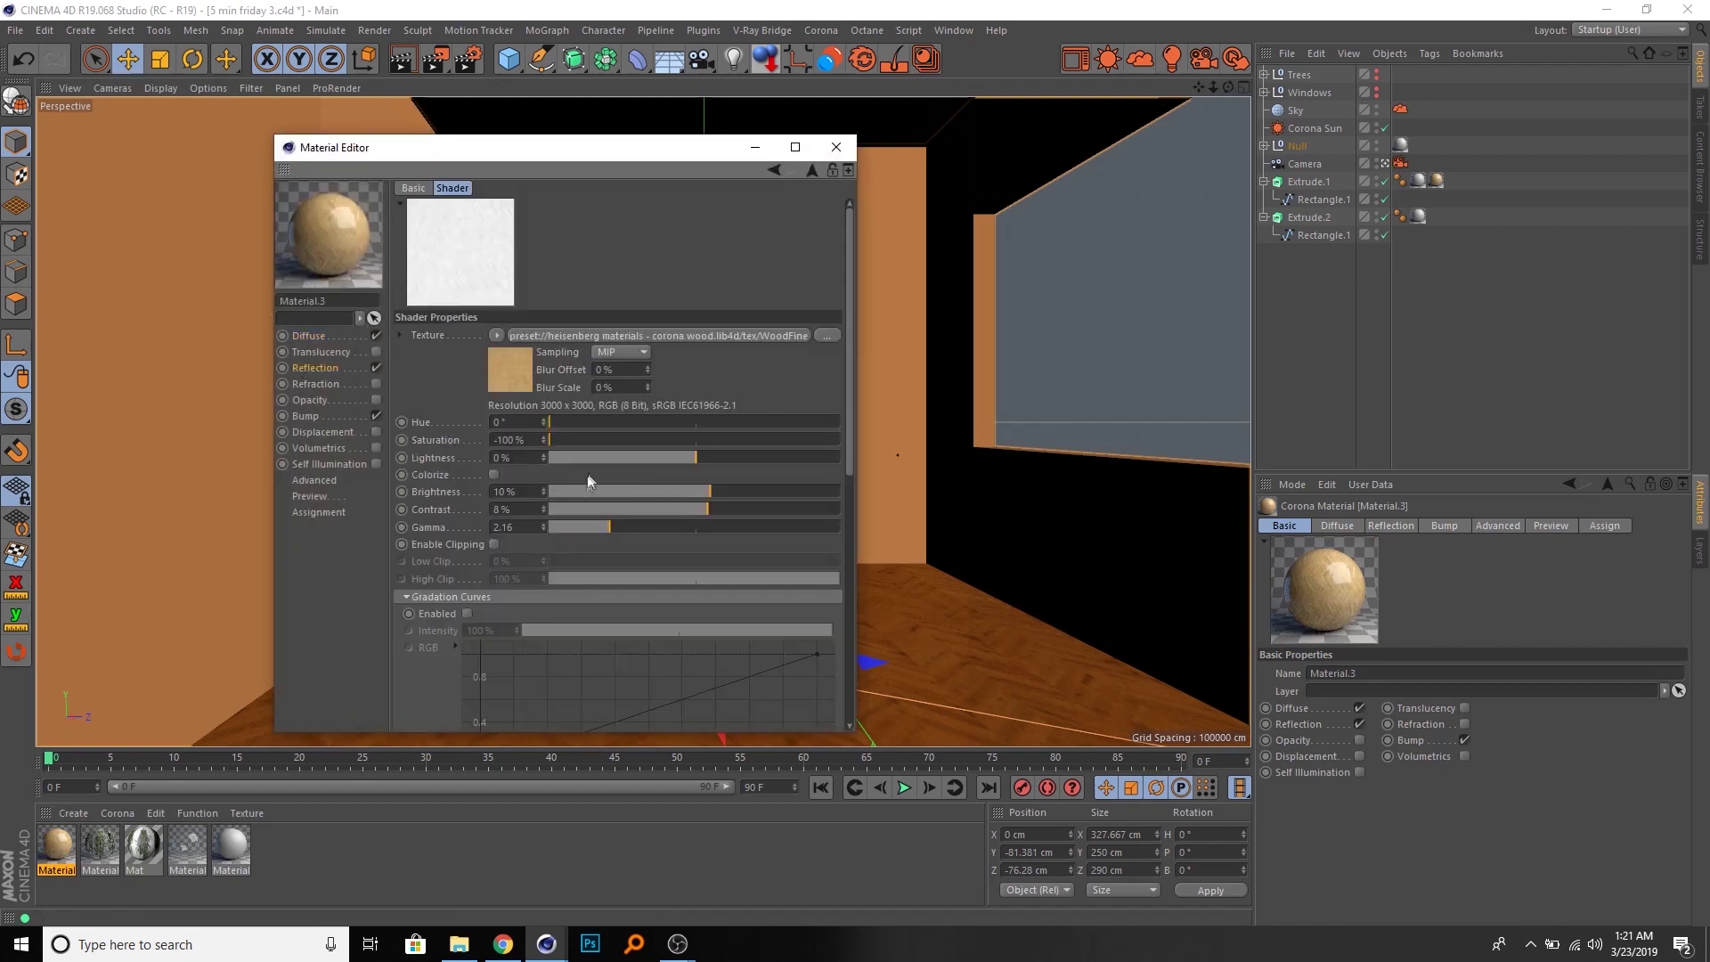
{"action": "left_click_drag", "start_coordinate": [576, 526], "coordinate": [575, 524]}
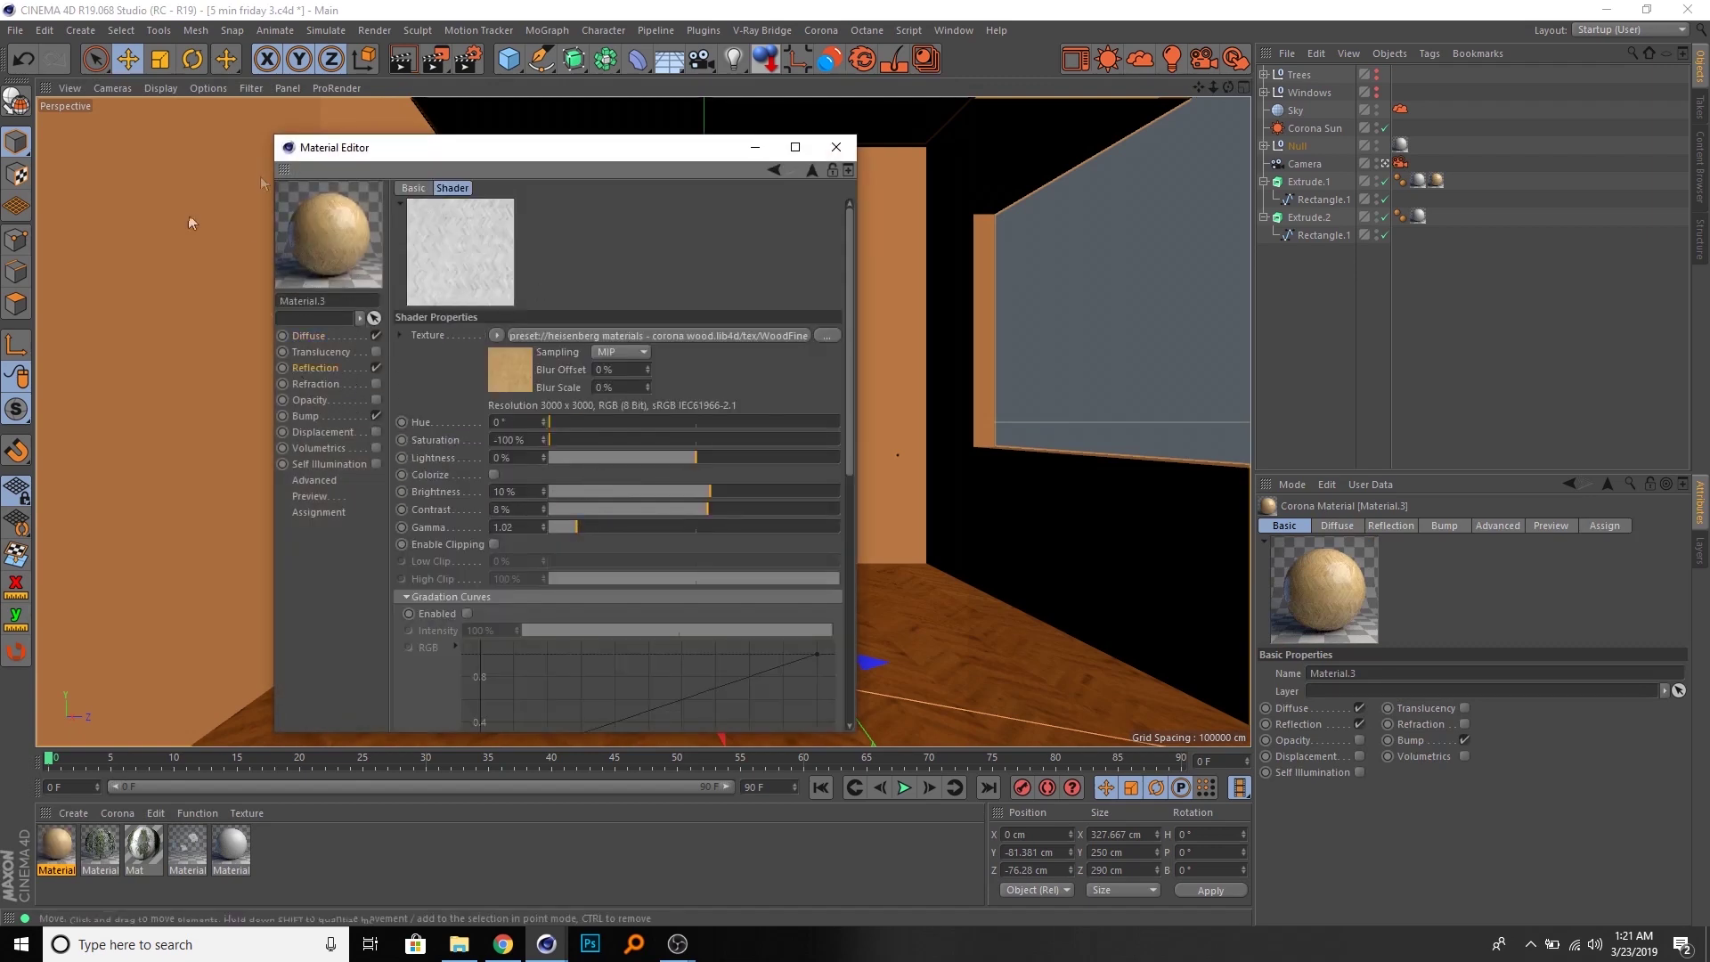
{"action": "left_click", "coordinate": [837, 148]}
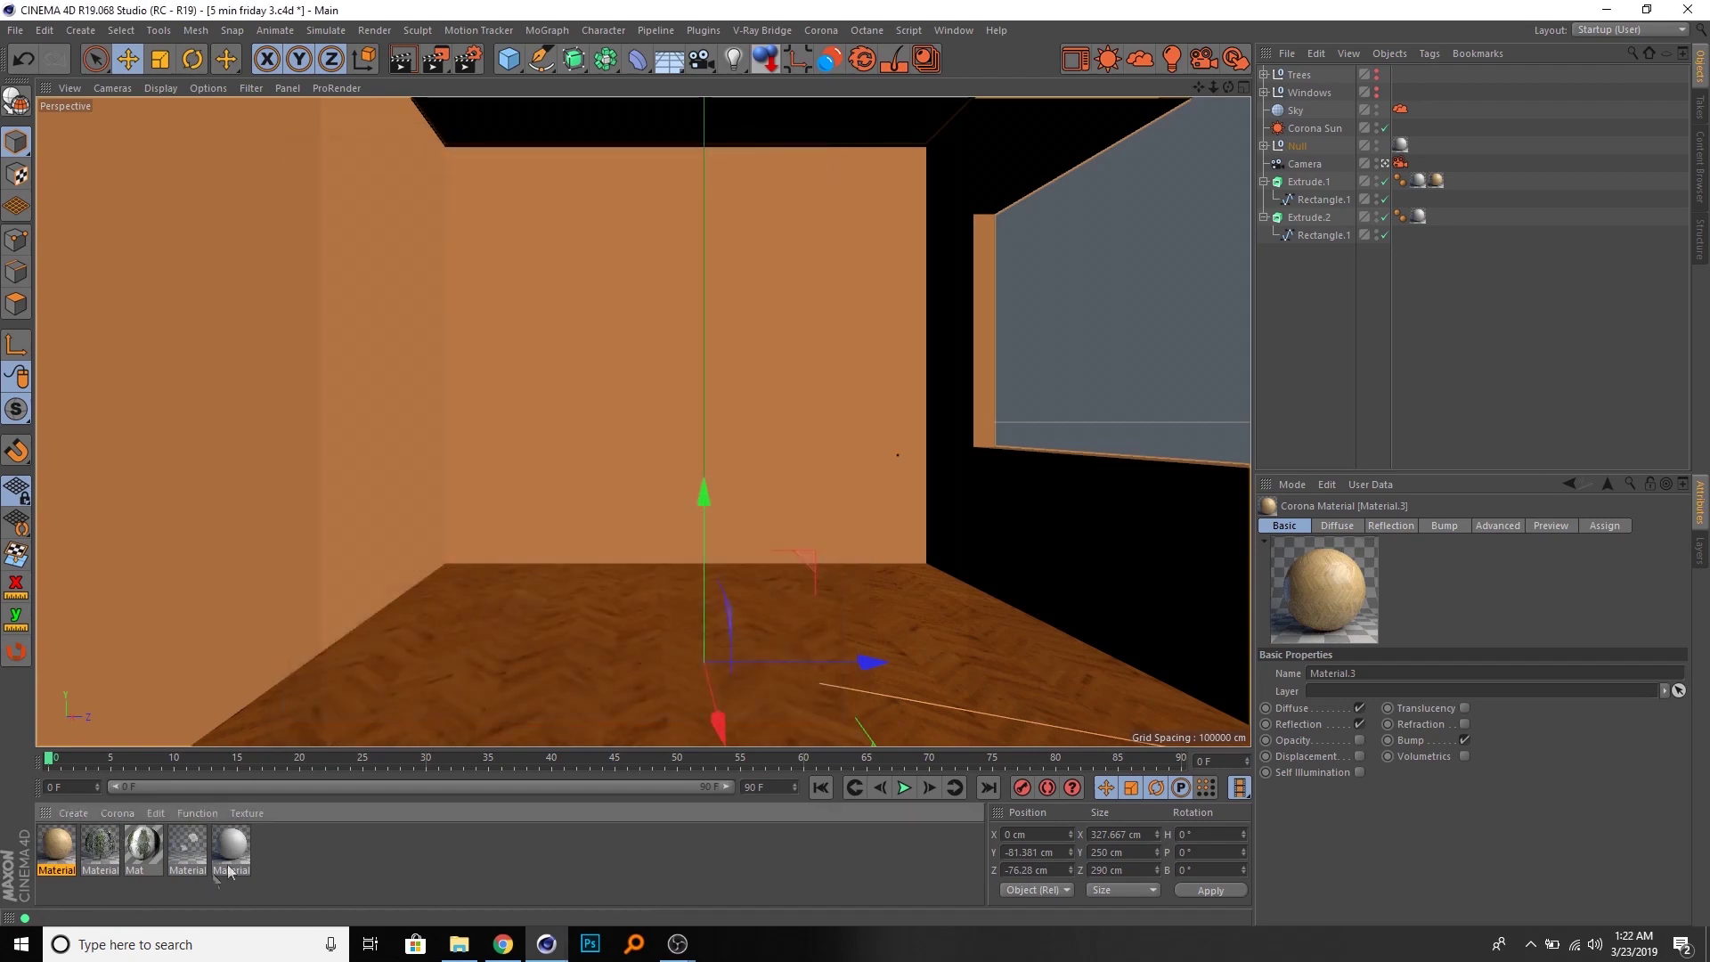
{"action": "left_click", "coordinate": [154, 842]}
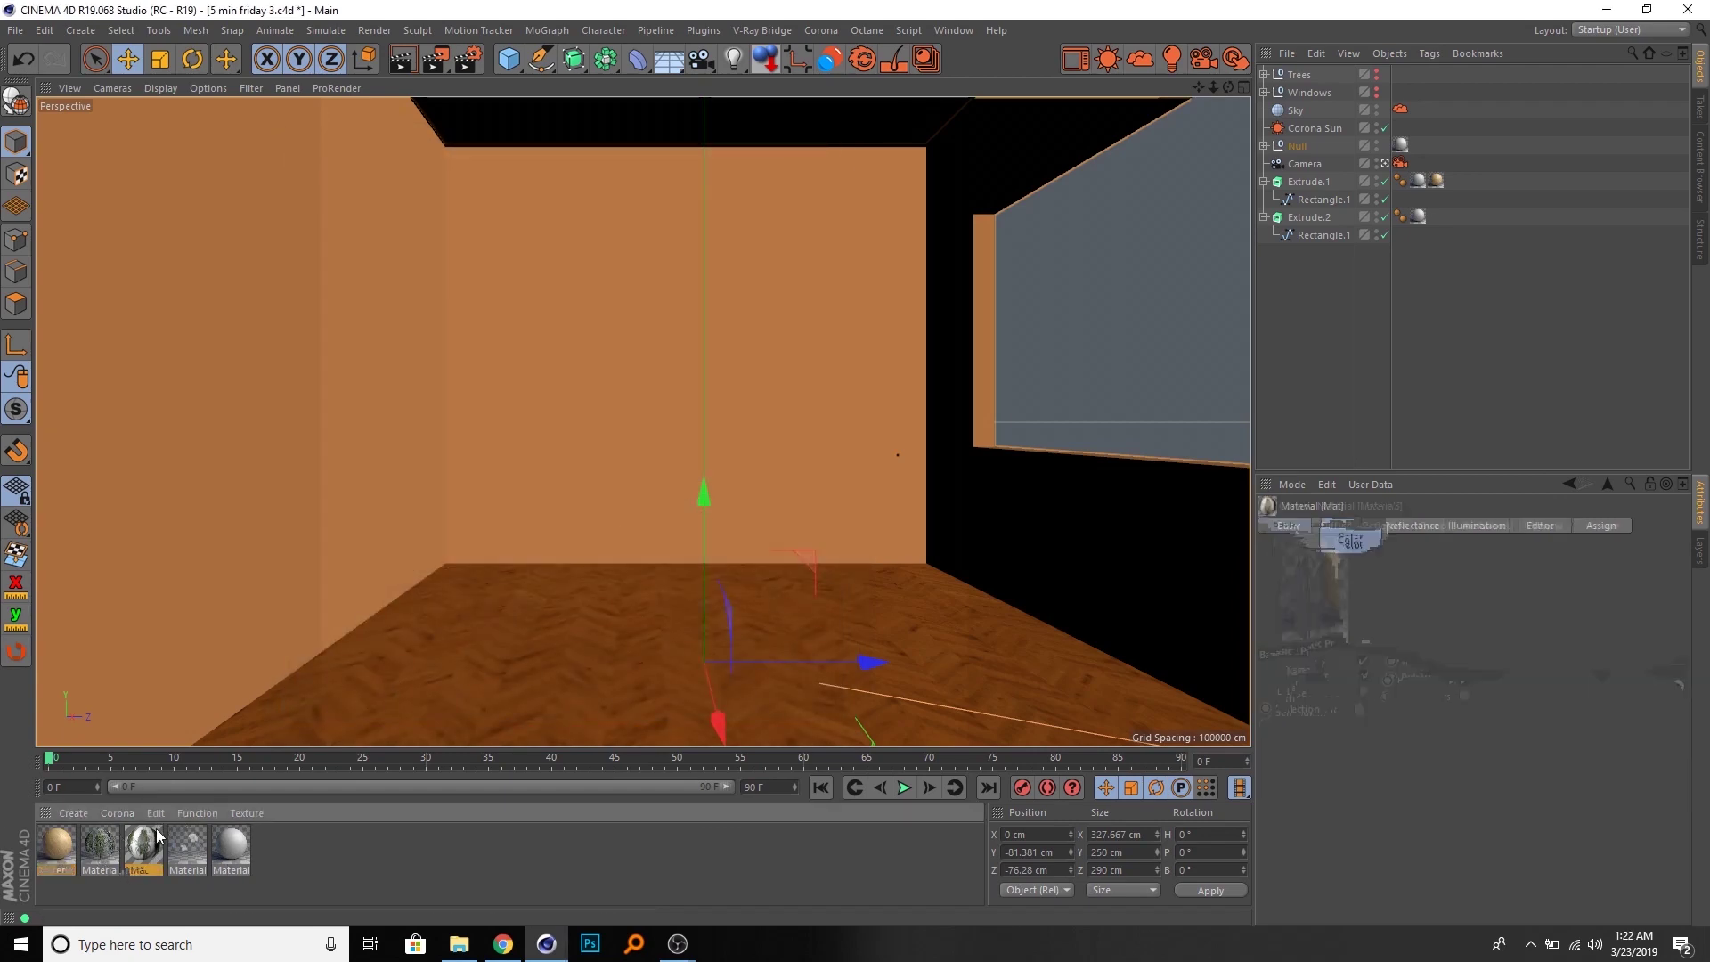
{"action": "key", "text": "Delete"}
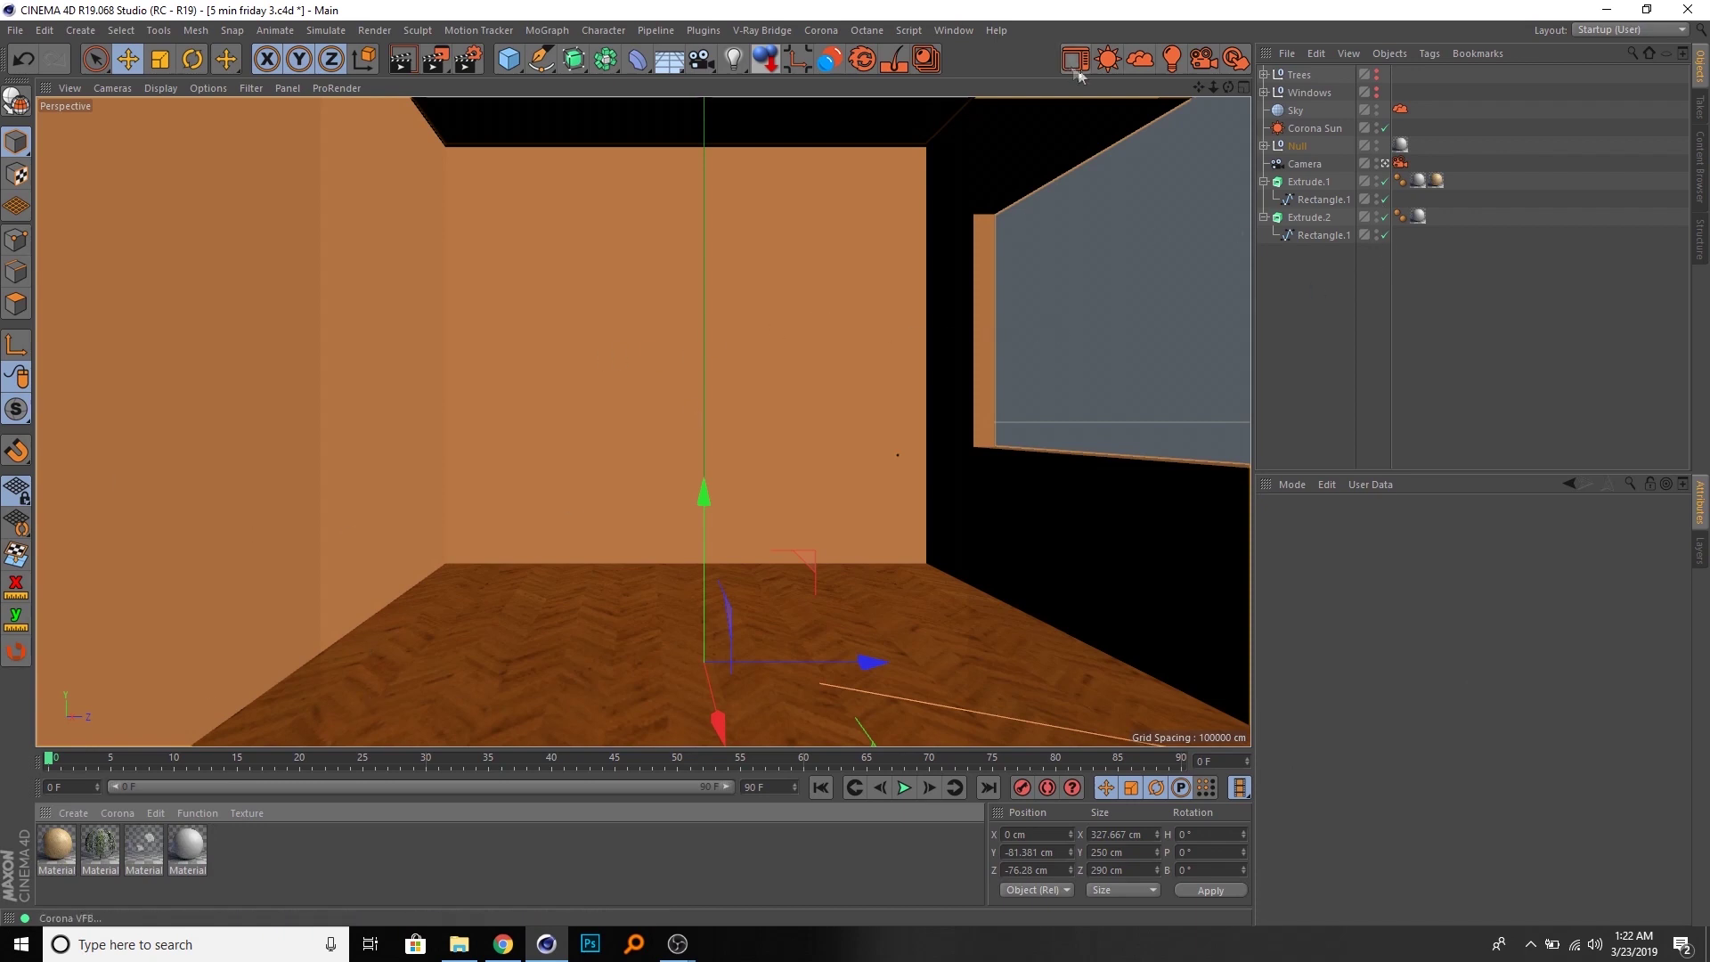
- Launch a Corona interactive render, reposition its window, and delete the existing Corona Sun
{"action": "left_click", "coordinate": [925, 62]}
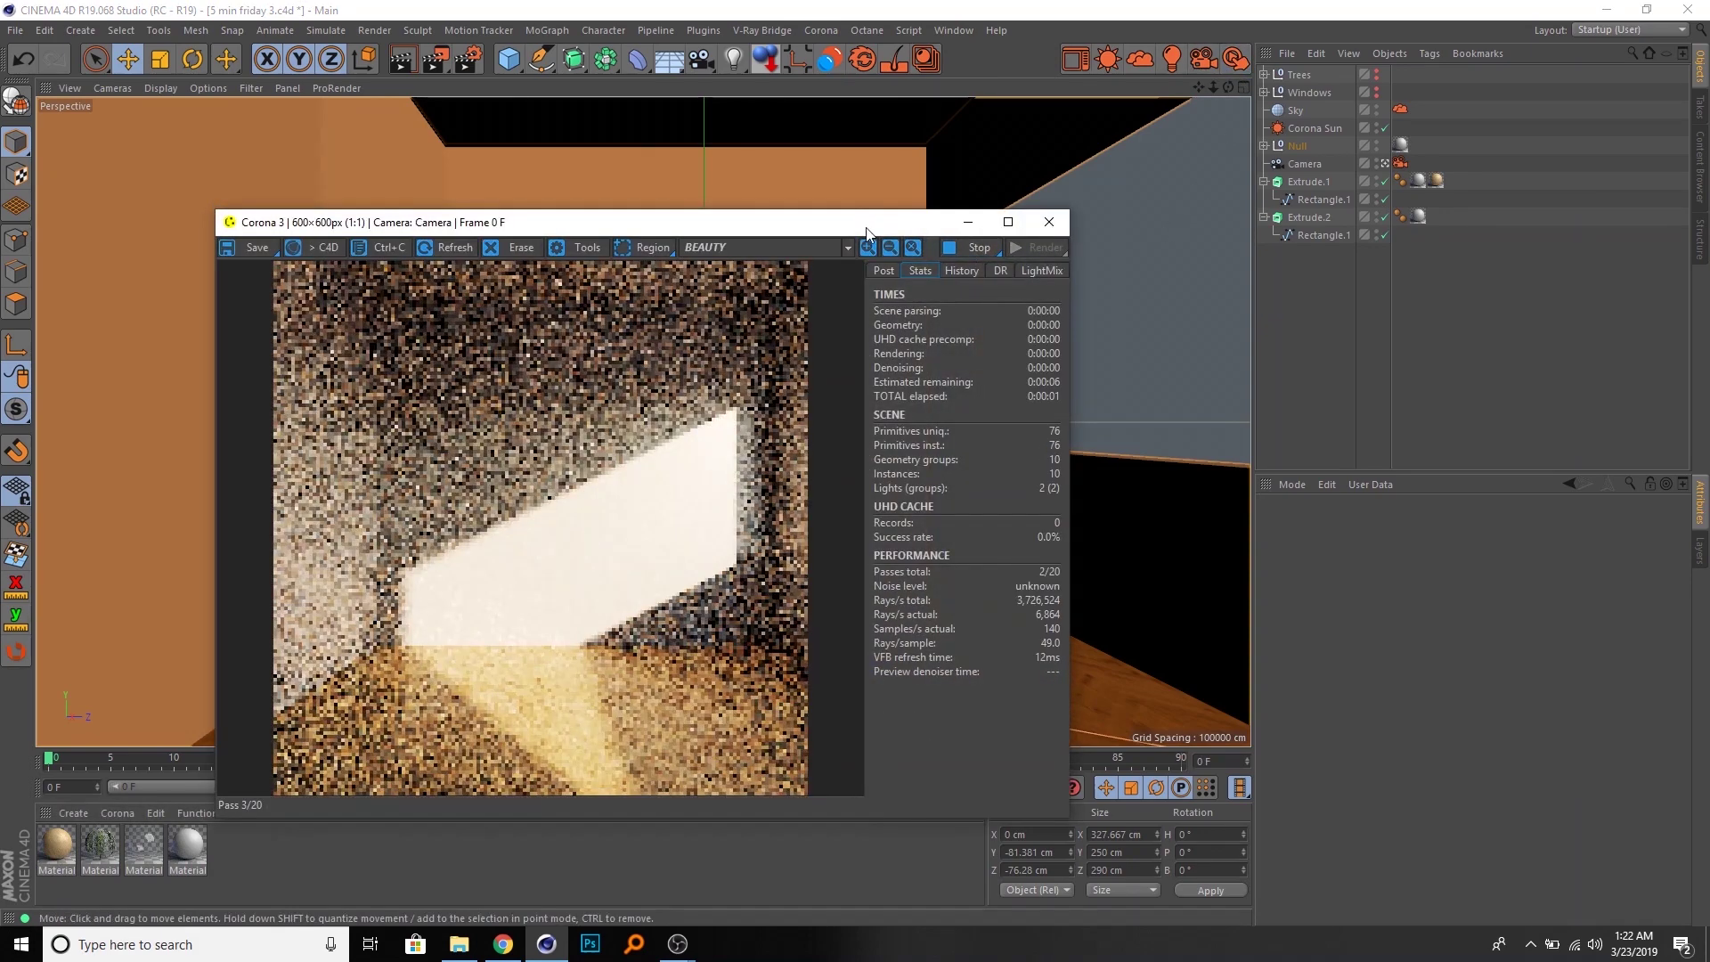
{"action": "left_click_drag", "start_coordinate": [866, 225], "coordinate": [832, 141]}
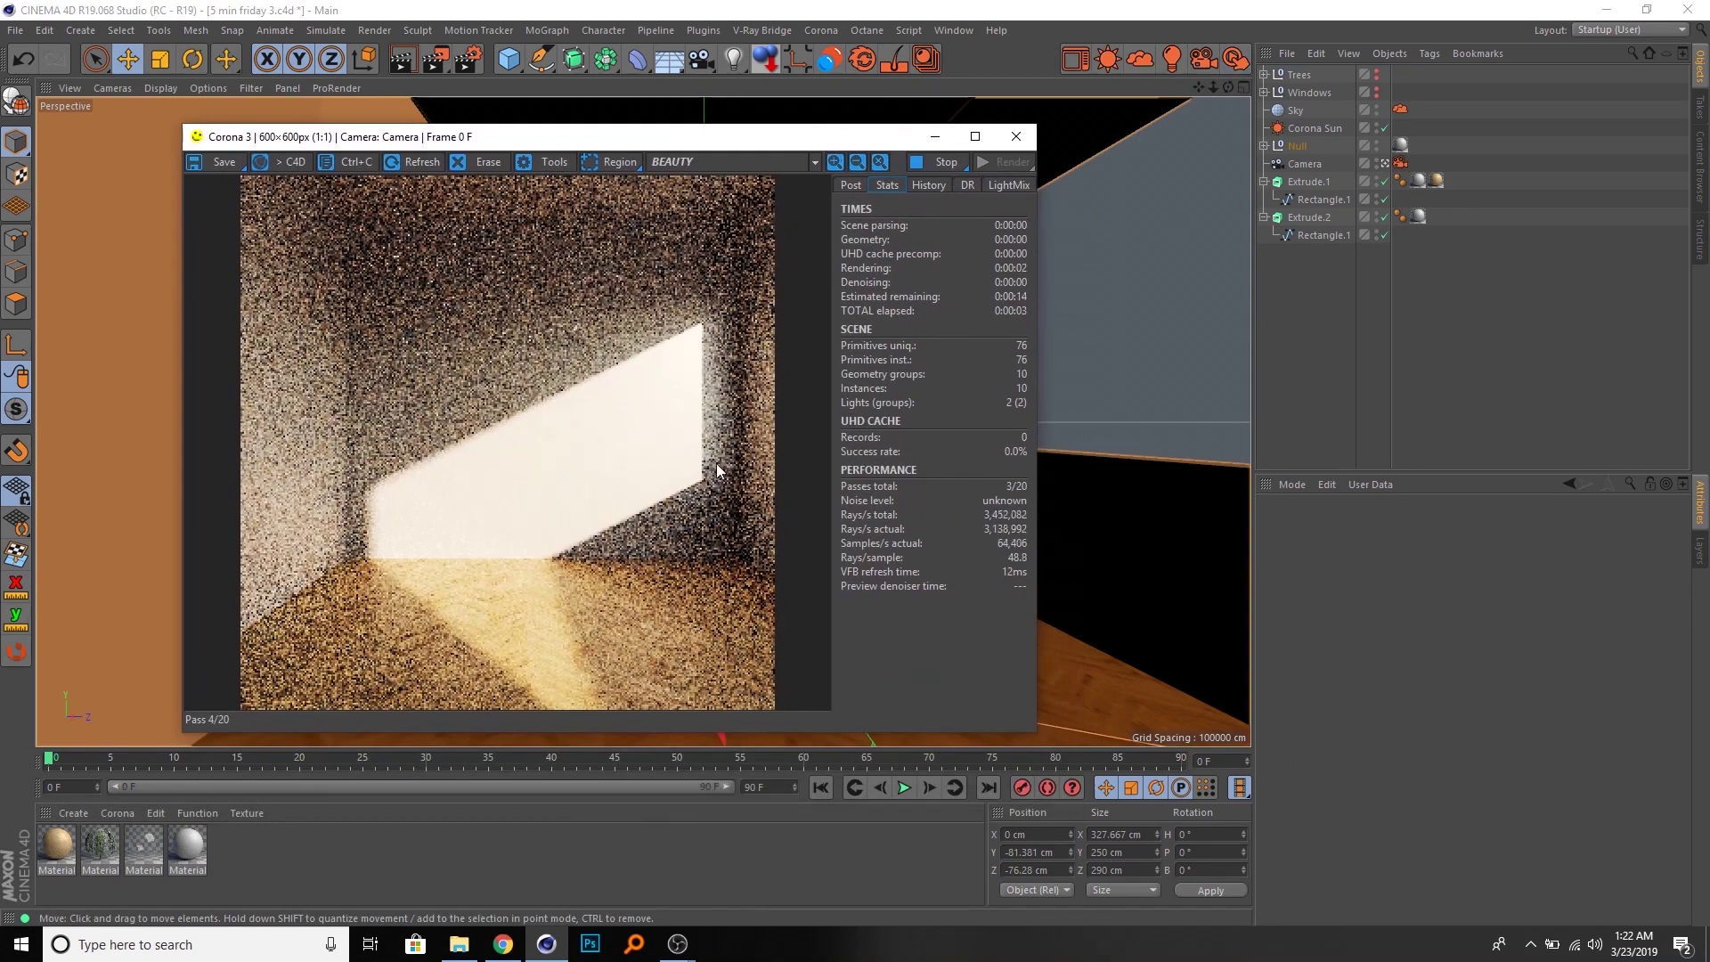
{"action": "left_click", "coordinate": [1324, 127]}
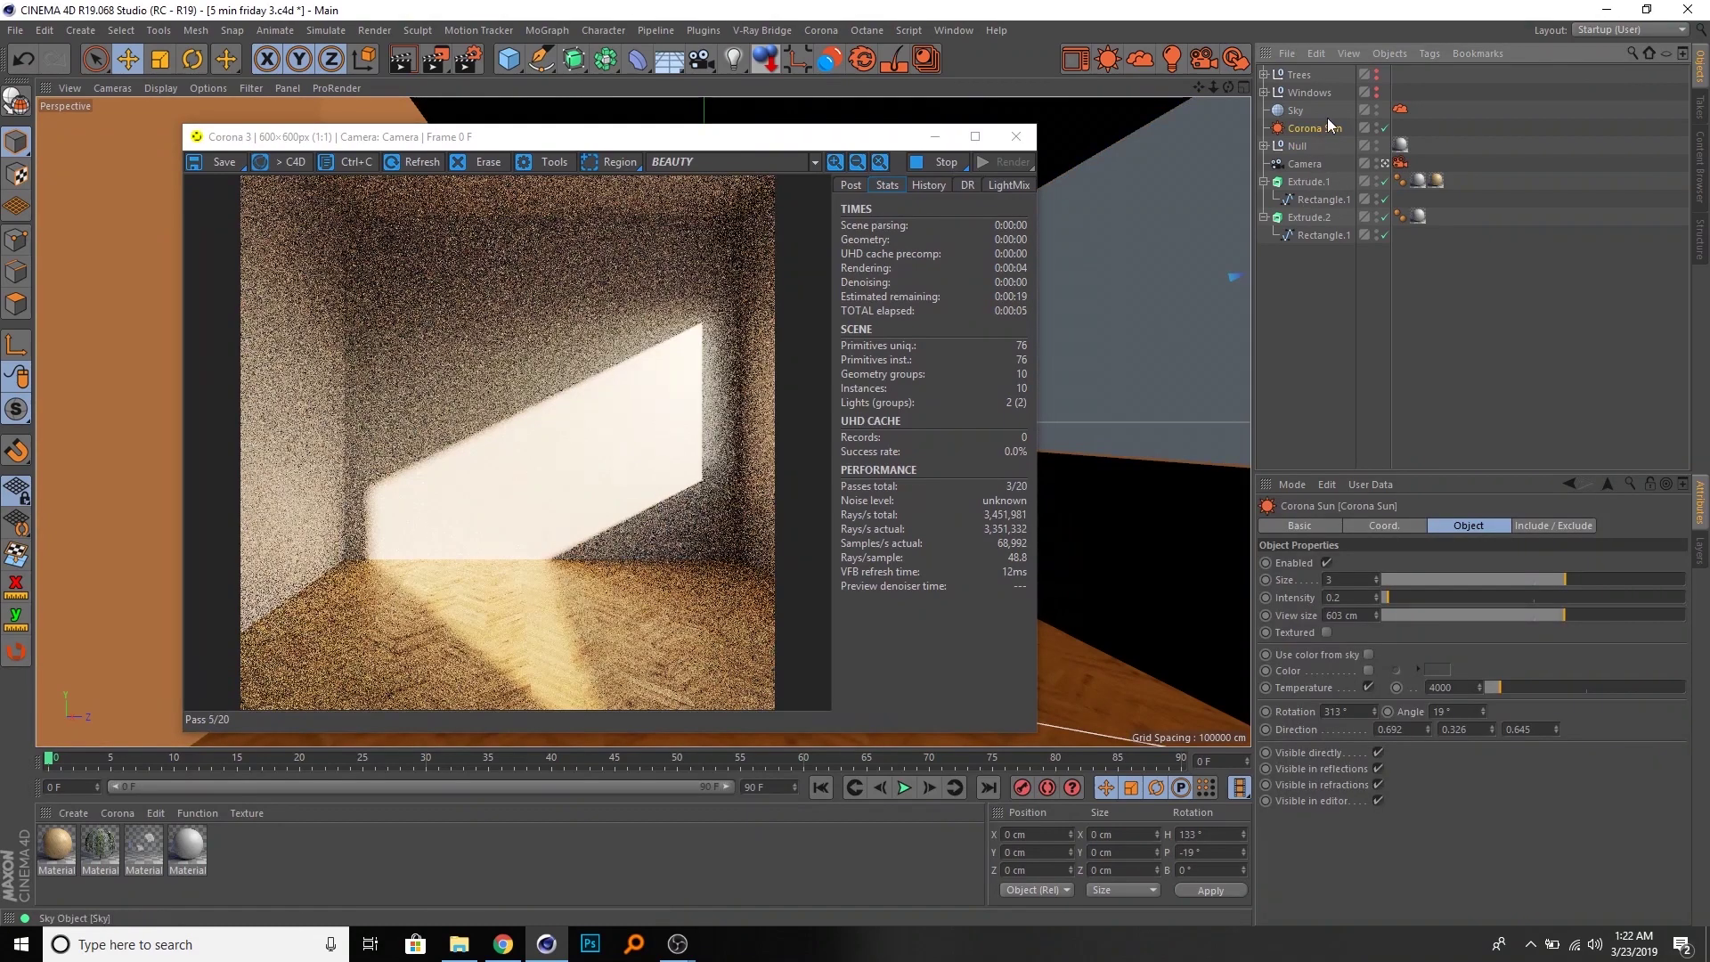
{"action": "key", "text": "Delete"}
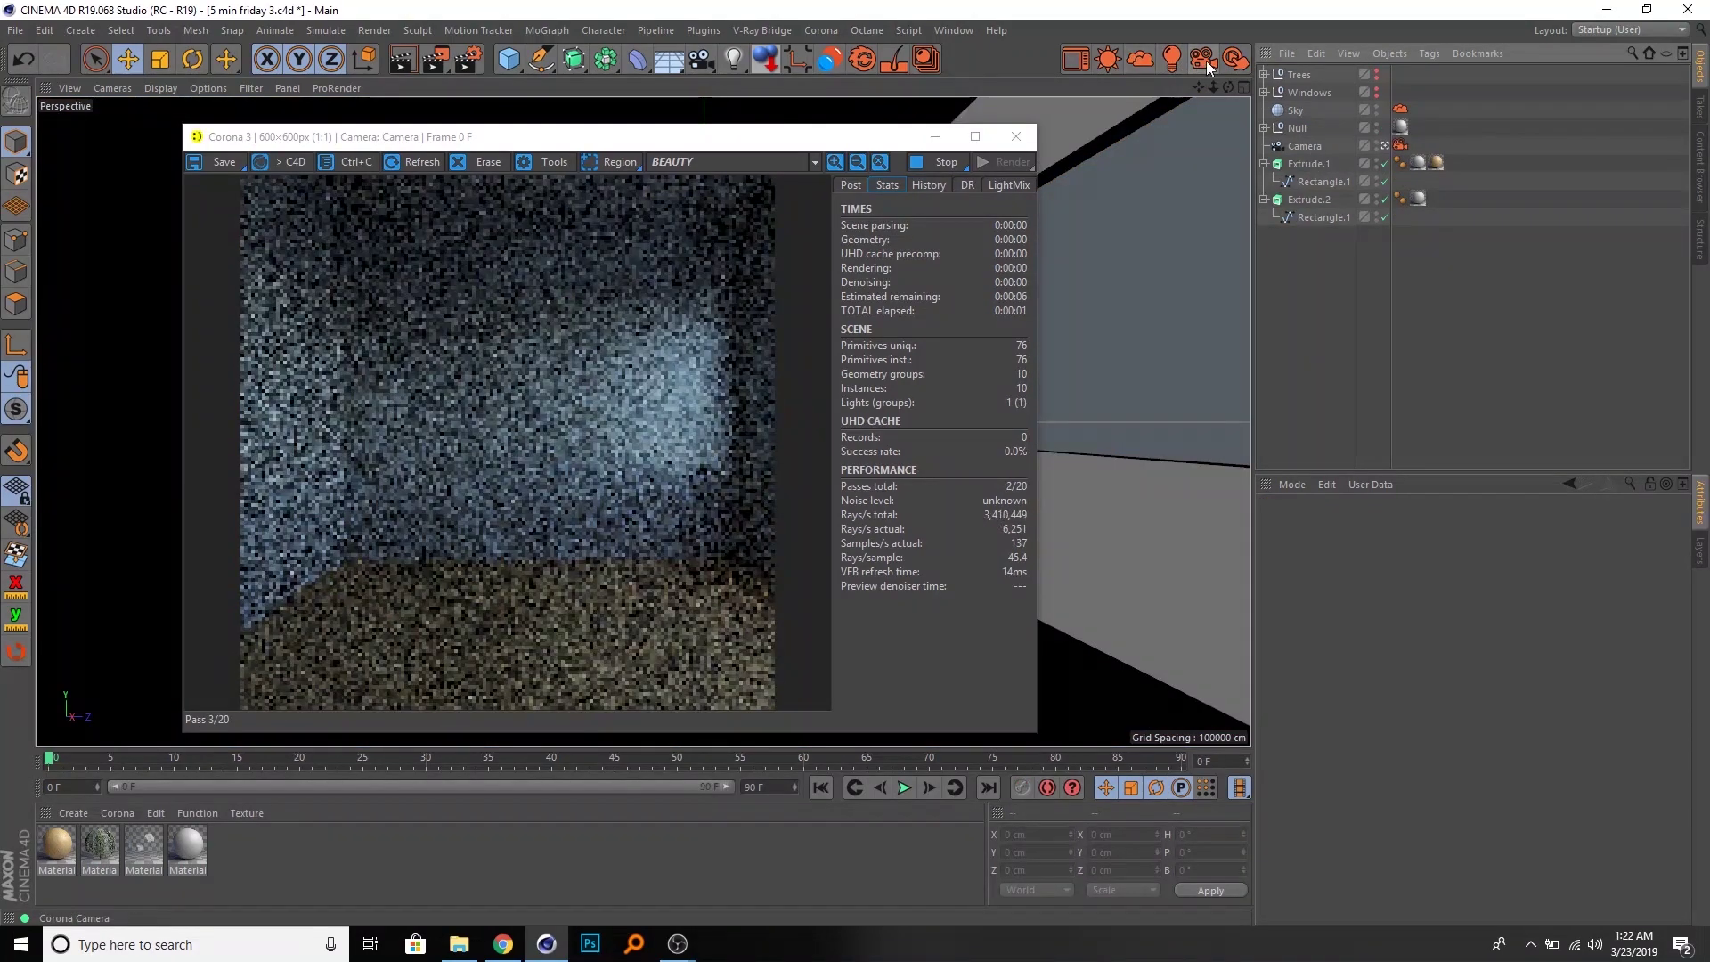
- Add a new Corona Sun, set its Angle to 15° and rotate it to 312°
{"action": "left_click", "coordinate": [1205, 61]}
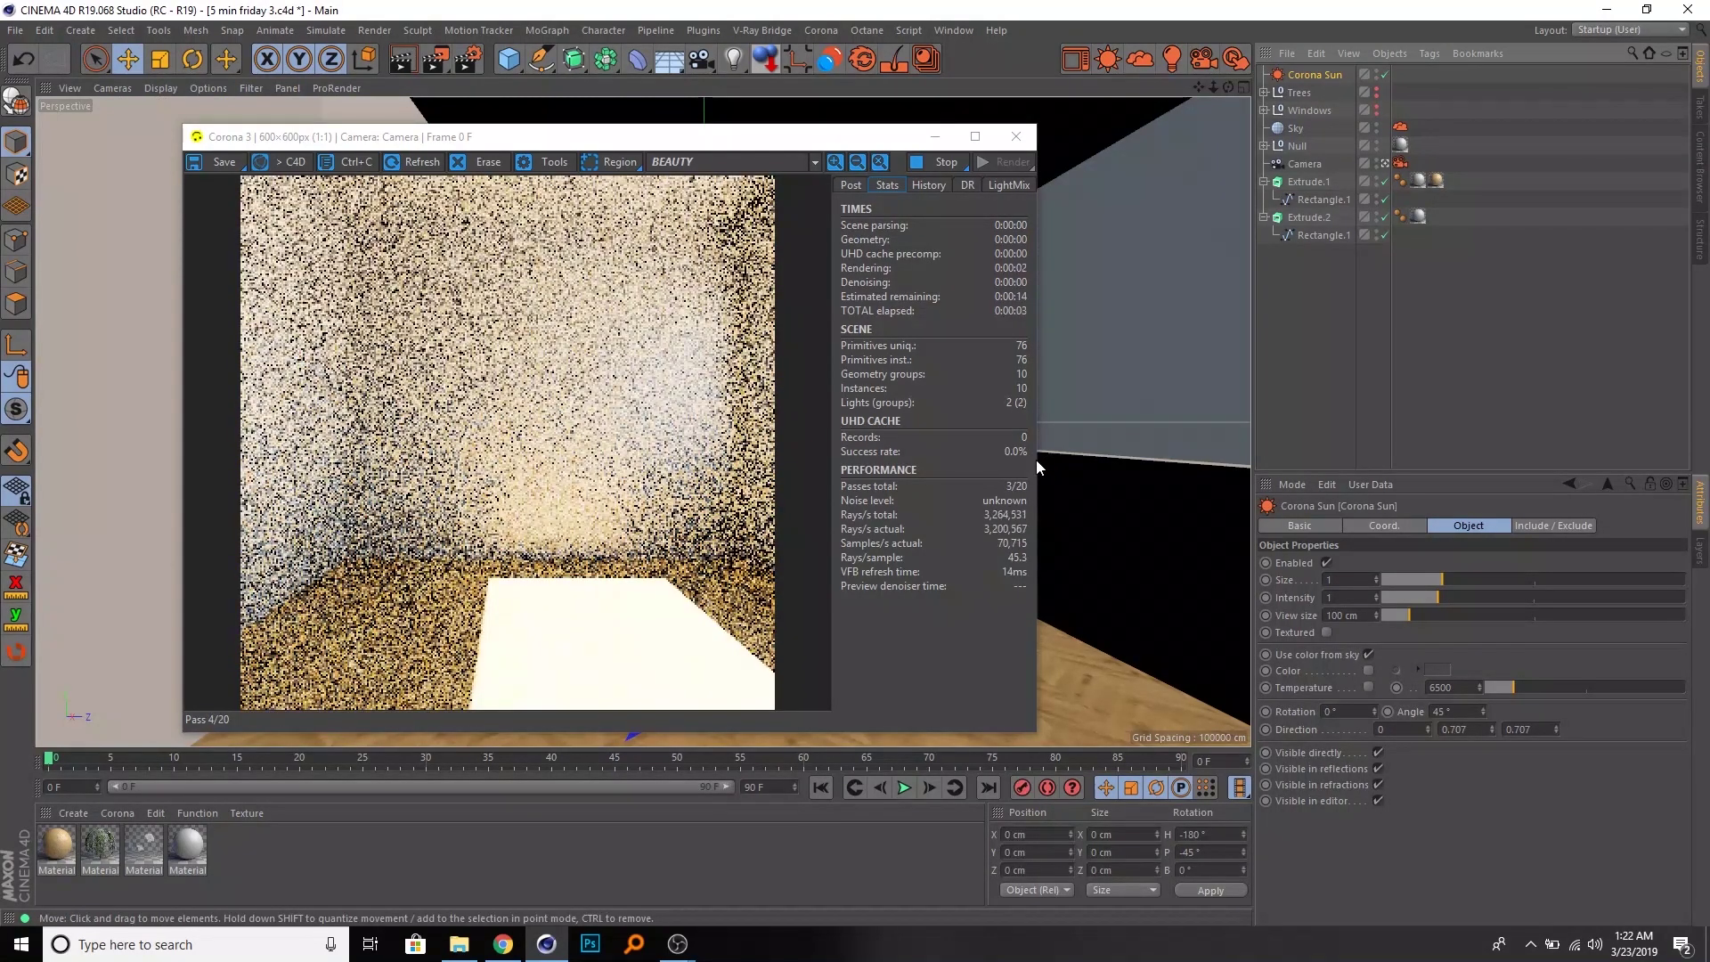
{"action": "left_click_drag", "start_coordinate": [1035, 461], "coordinate": [1106, 459]}
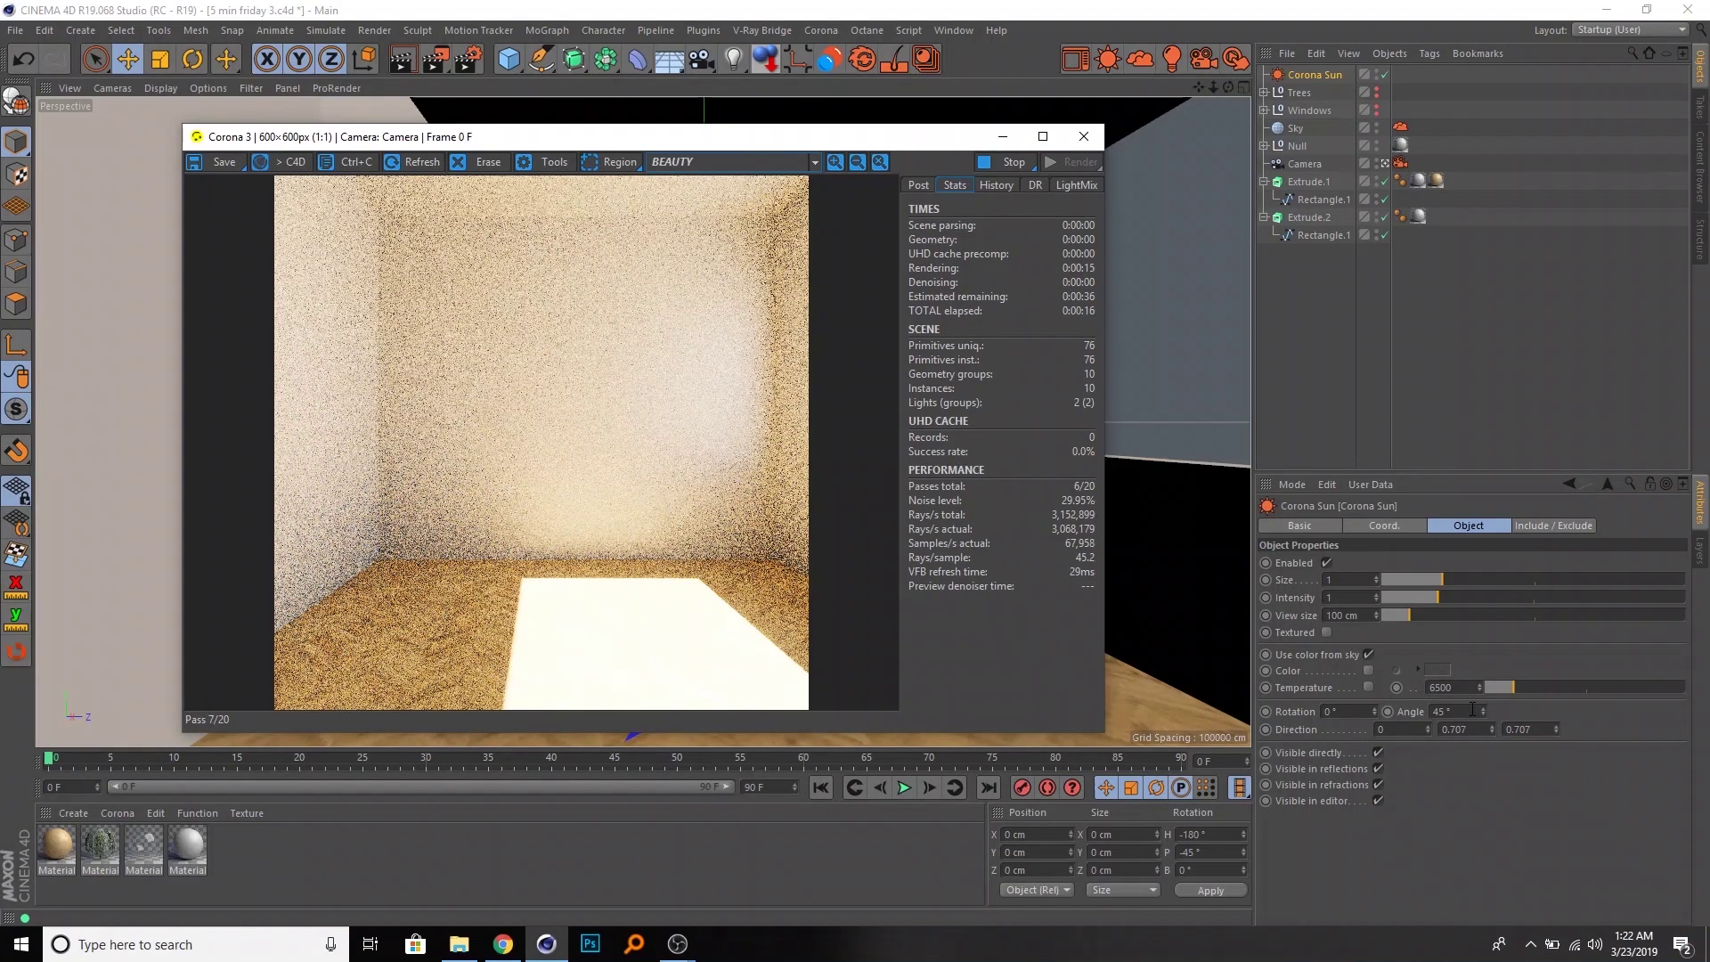
{"action": "left_click", "coordinate": [1473, 709]}
{"action": "type", "text": "15"}
{"action": "key", "text": "Return"}
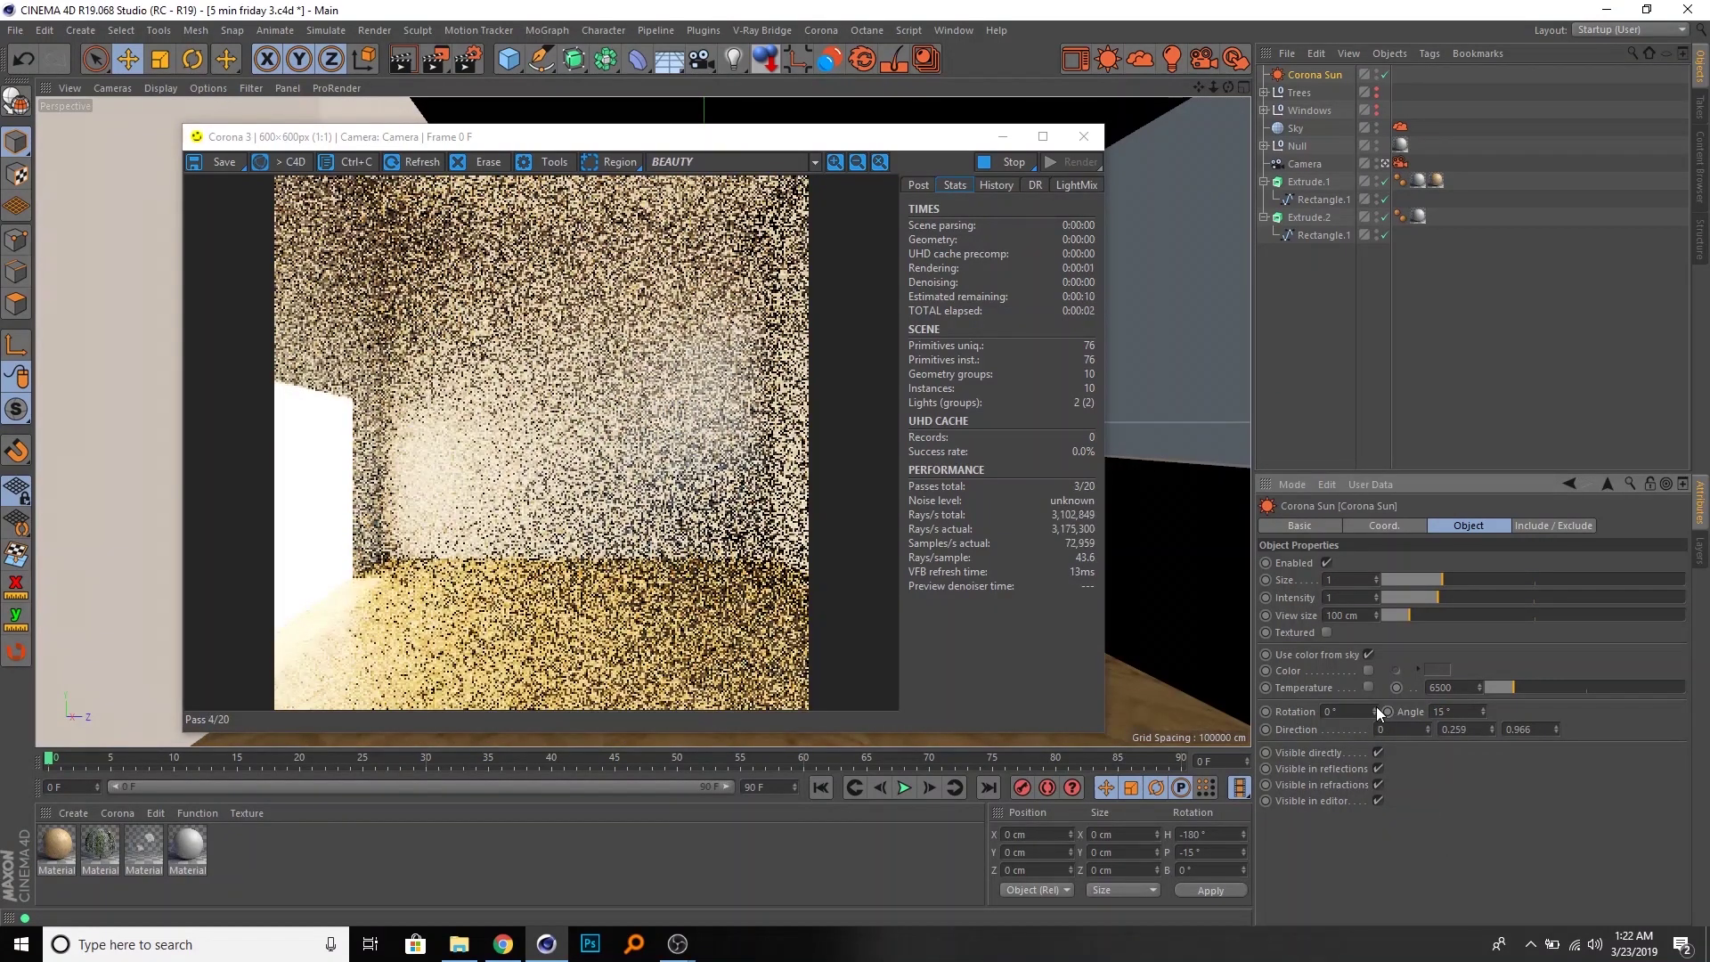
{"action": "left_click_drag", "start_coordinate": [1374, 711], "coordinate": [1375, 708]}
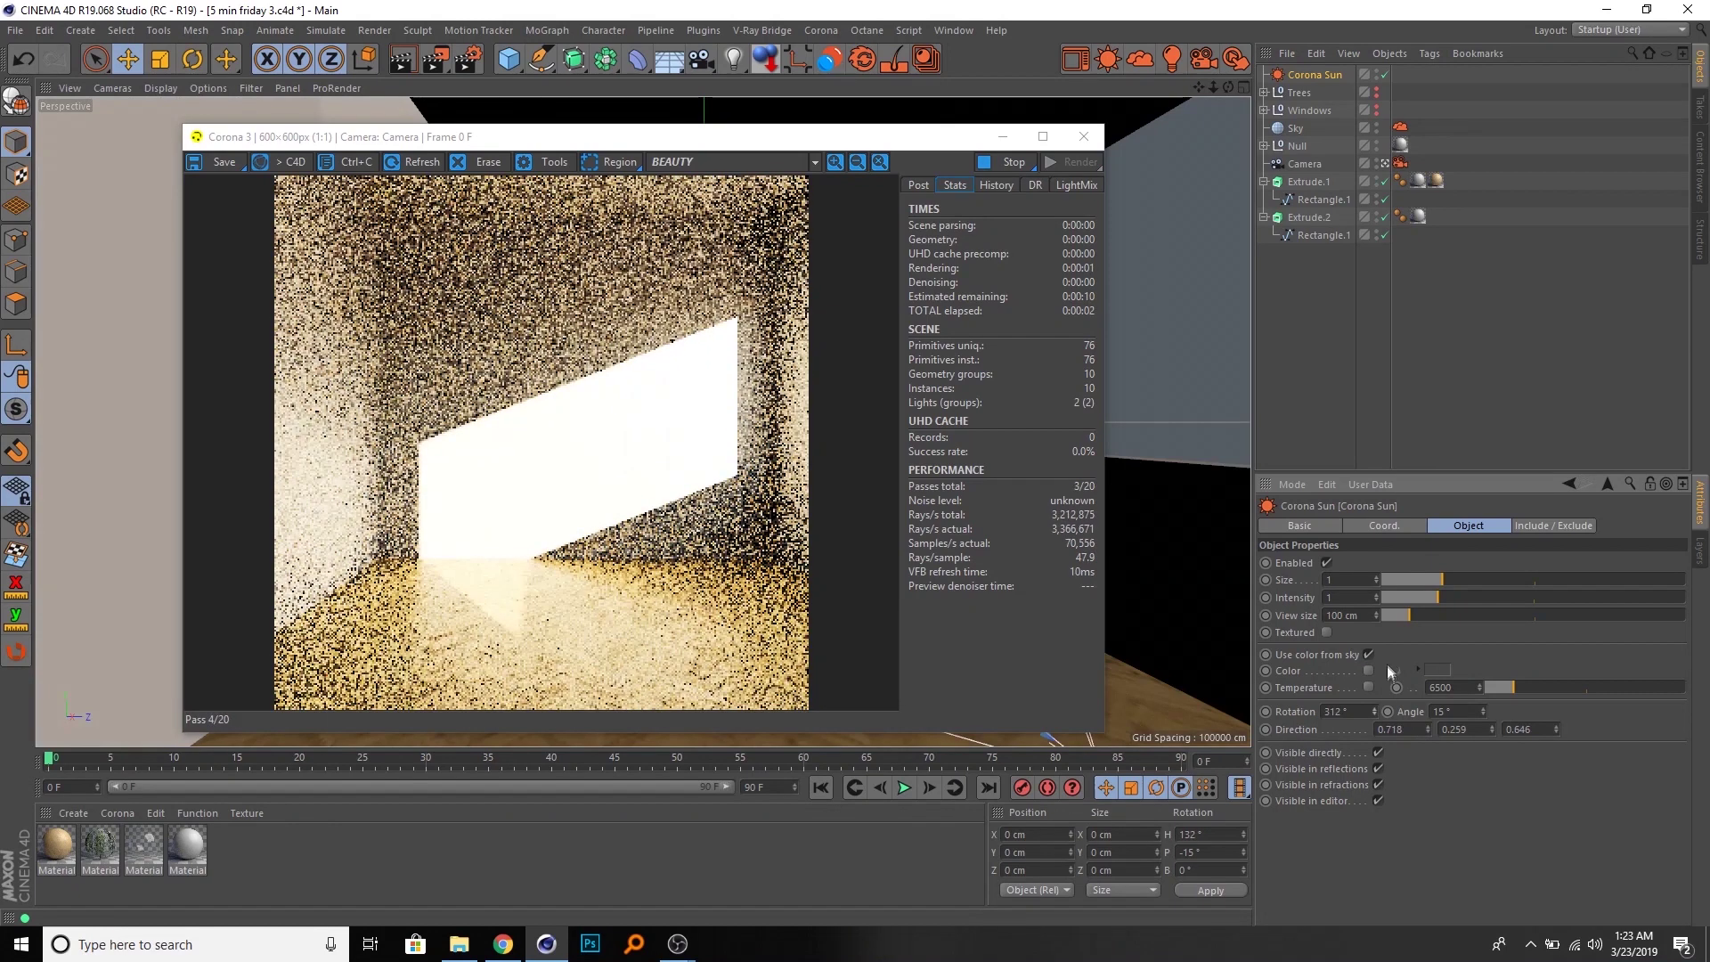
- Try Corona Sun Intensity values 0.2 and 0.3, settling on 0.5
{"action": "left_click", "coordinate": [1362, 601]}
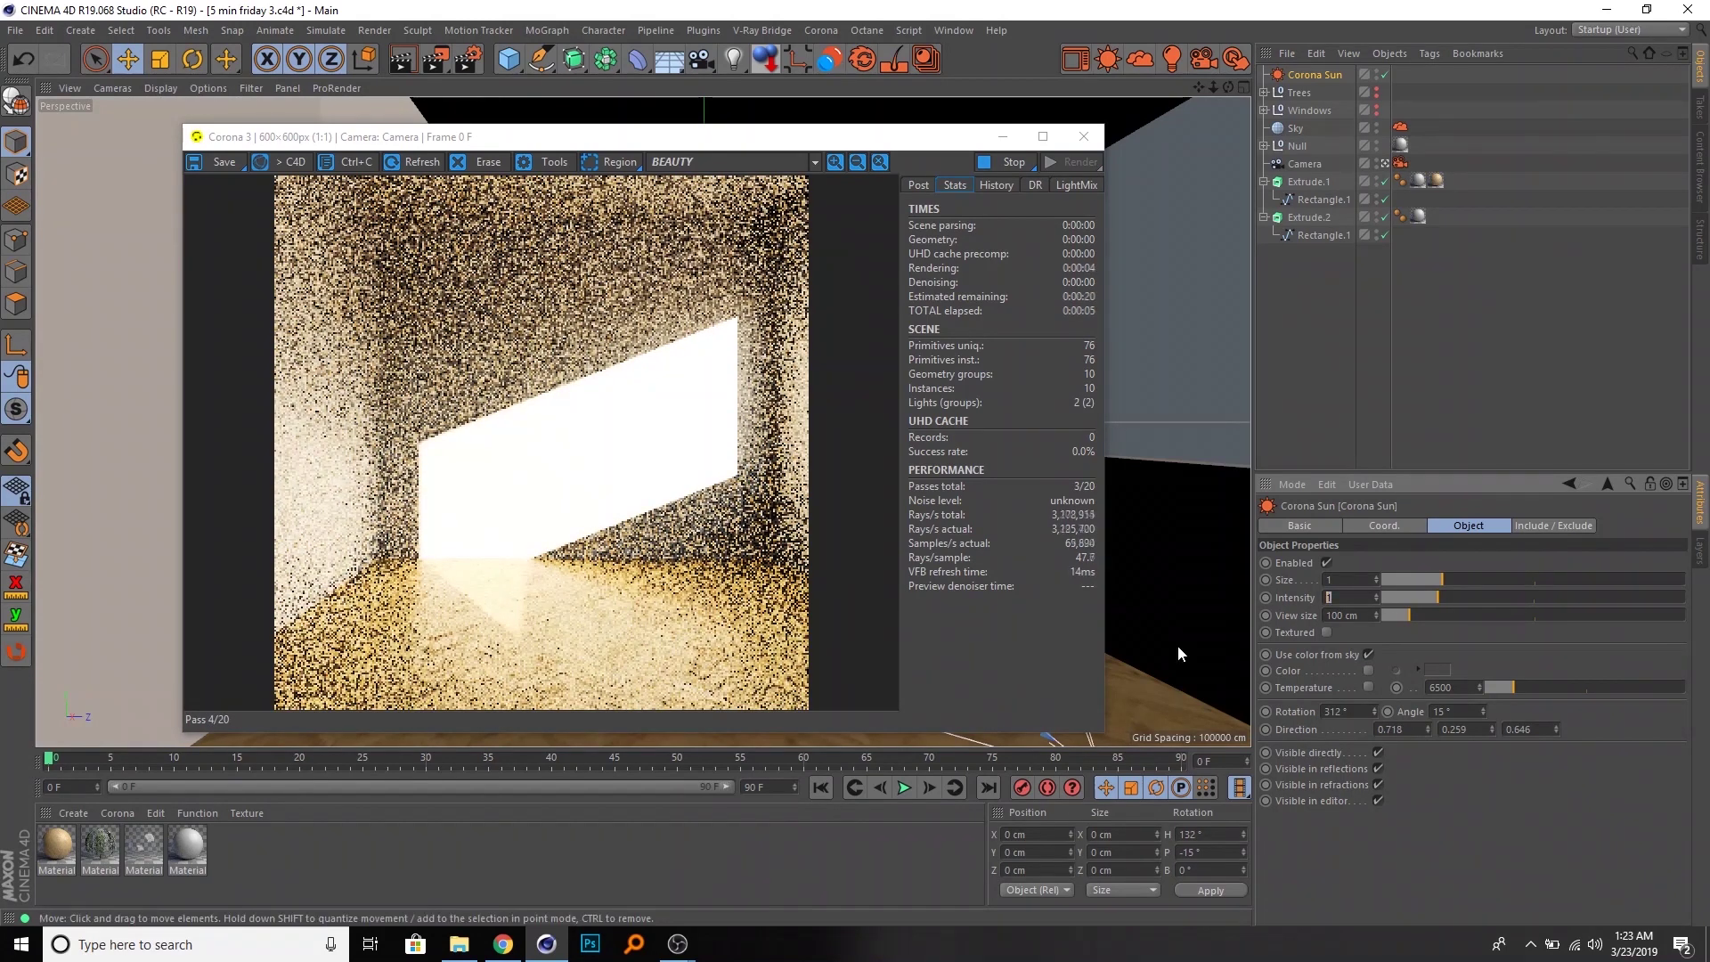
{"action": "type", "text": "0.2"}
{"action": "key", "text": "Return"}
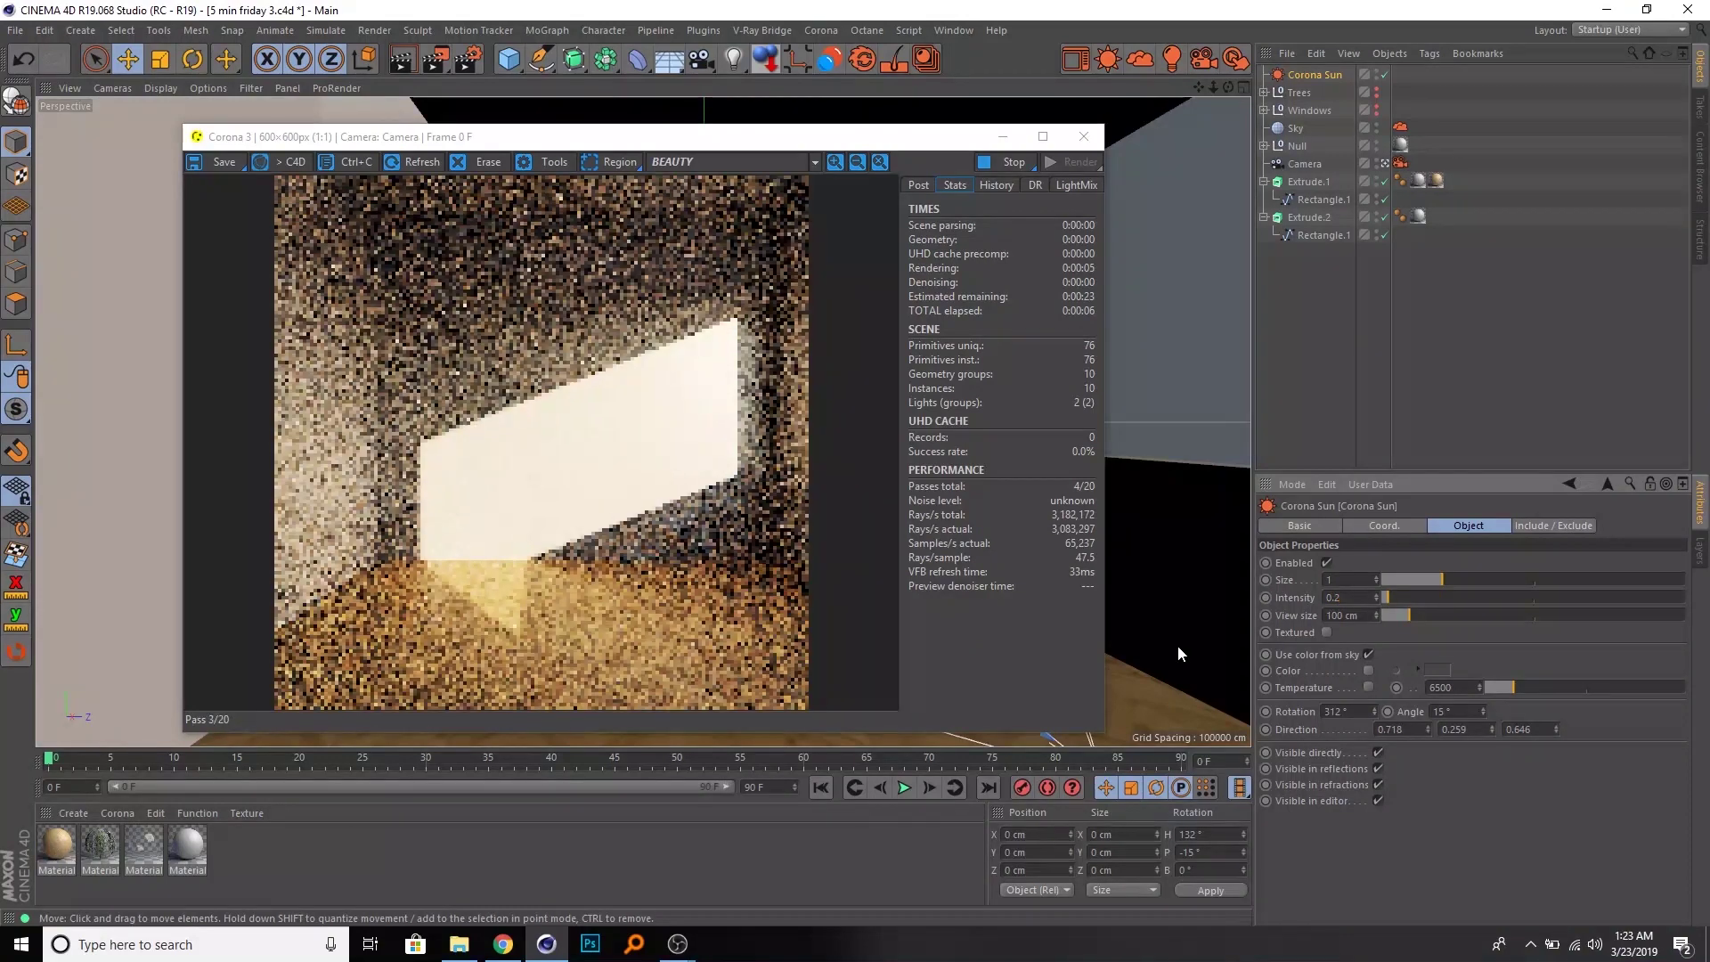
{"action": "left_click", "coordinate": [1347, 597]}
{"action": "type", "text": "0.3"}
{"action": "key", "text": "Return"}
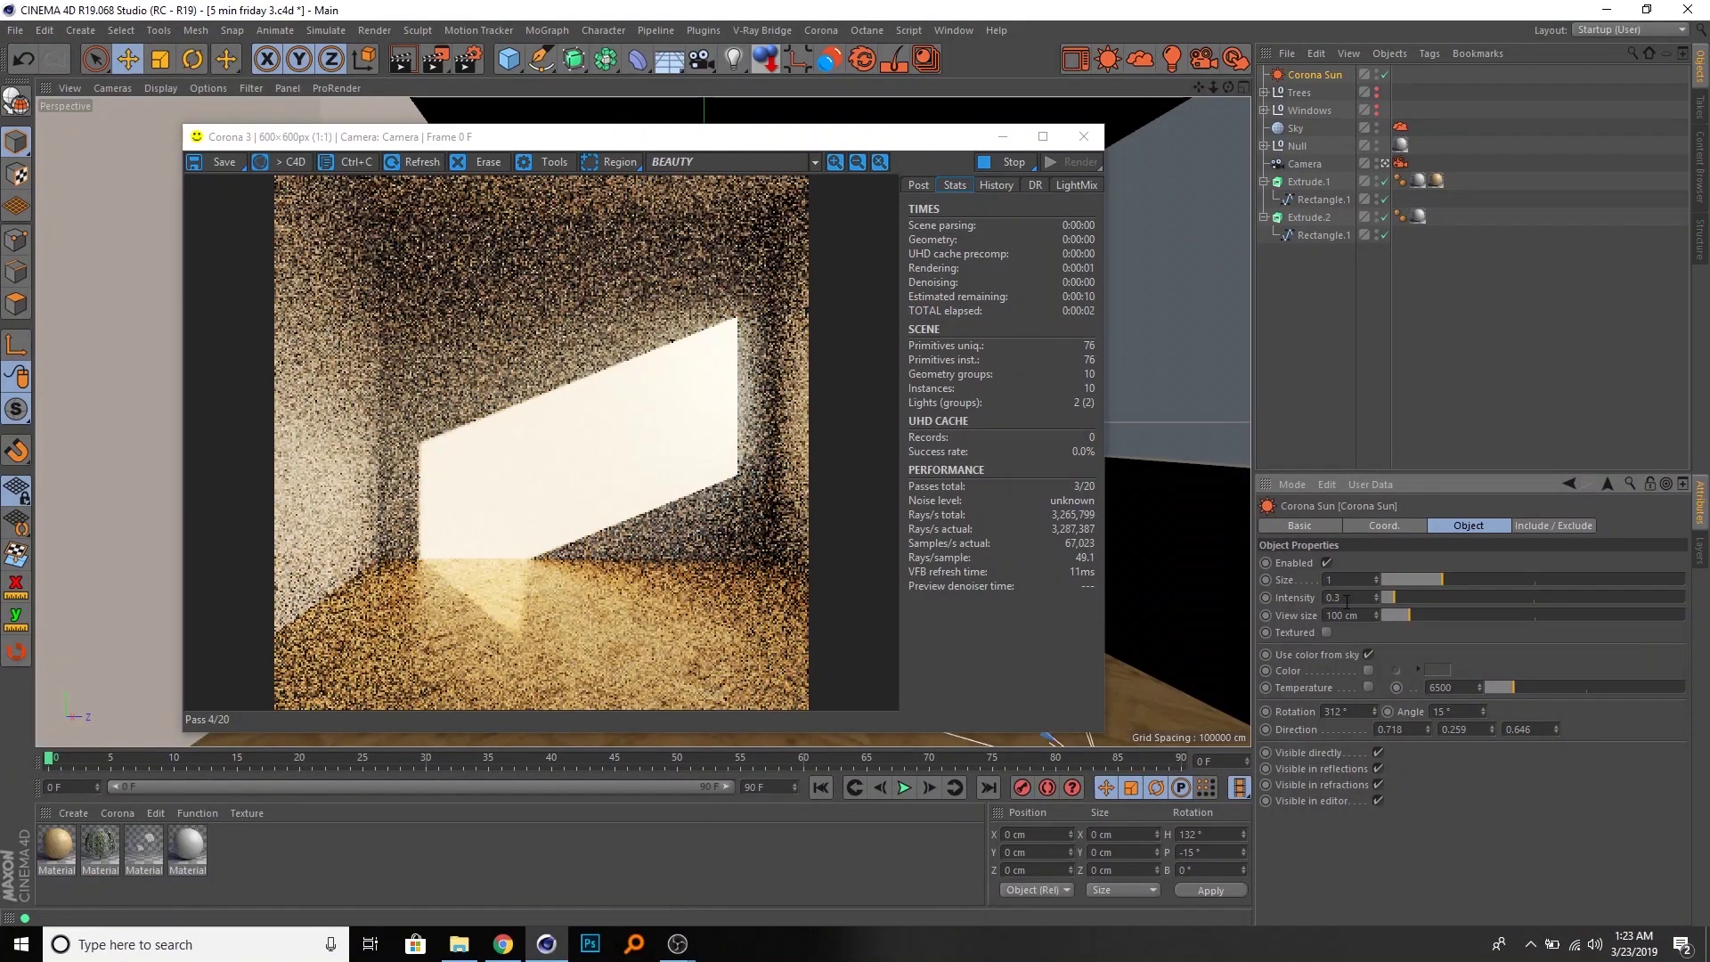
{"action": "type", "text": "0.5"}
{"action": "key", "text": "Return"}
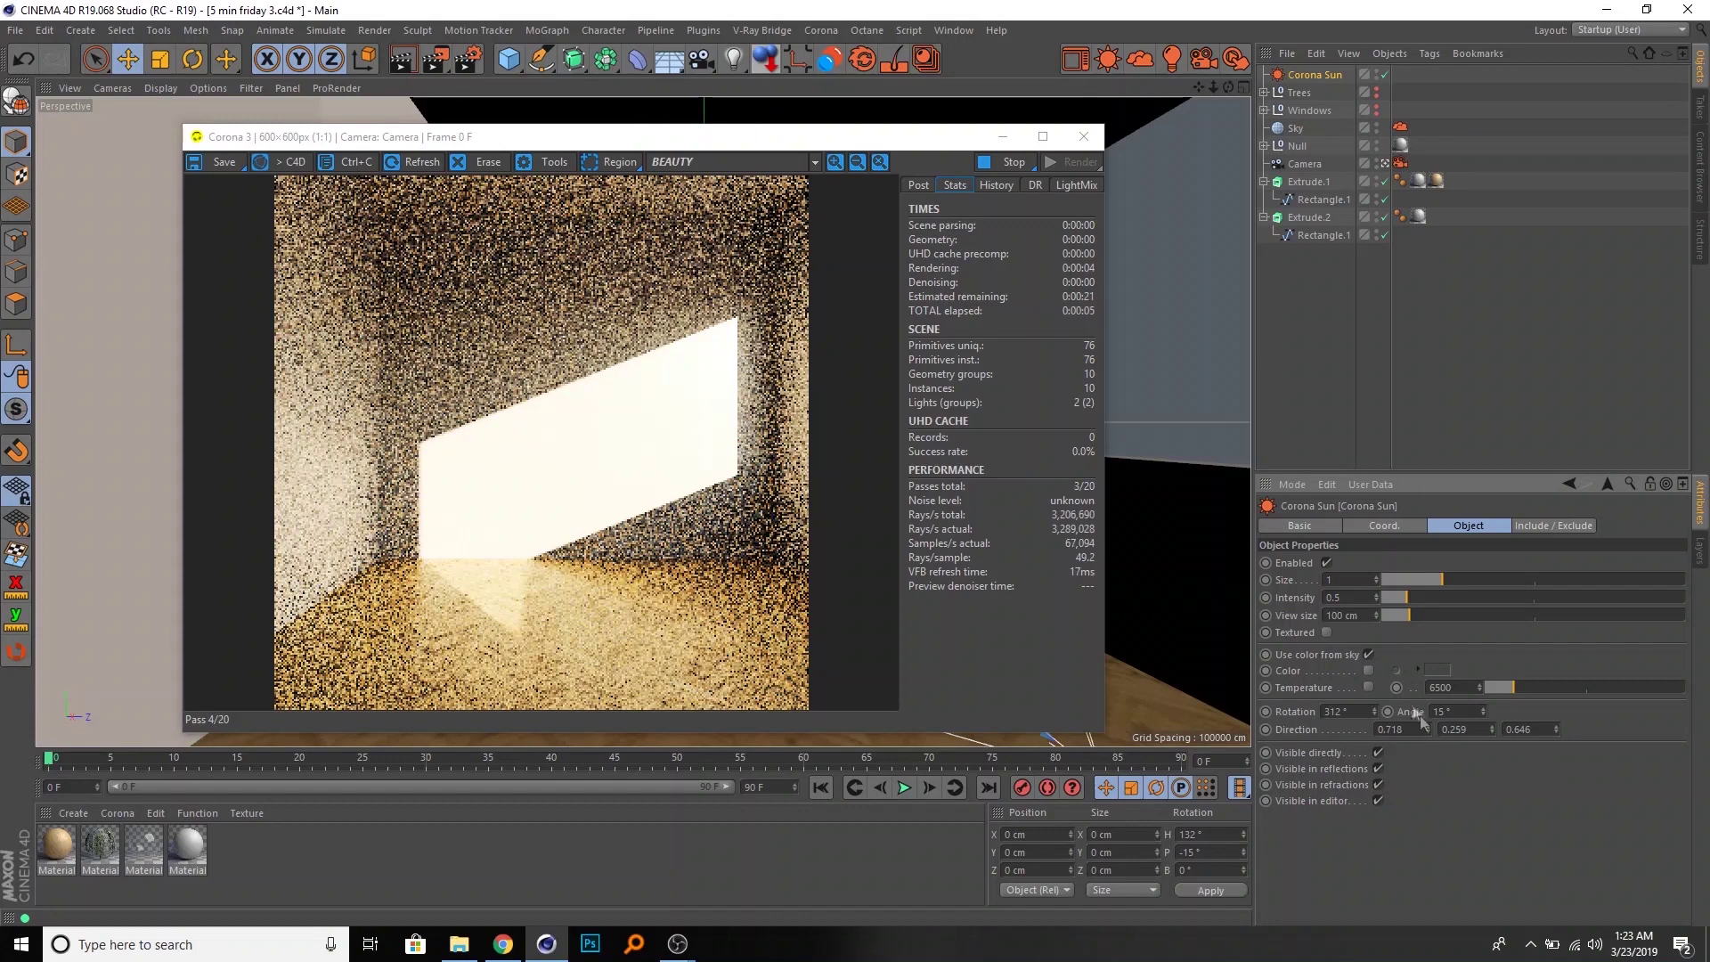
- Leave the sun's View size unchanged, minimise the render window and switch to top view
{"action": "left_click", "coordinate": [1349, 615]}
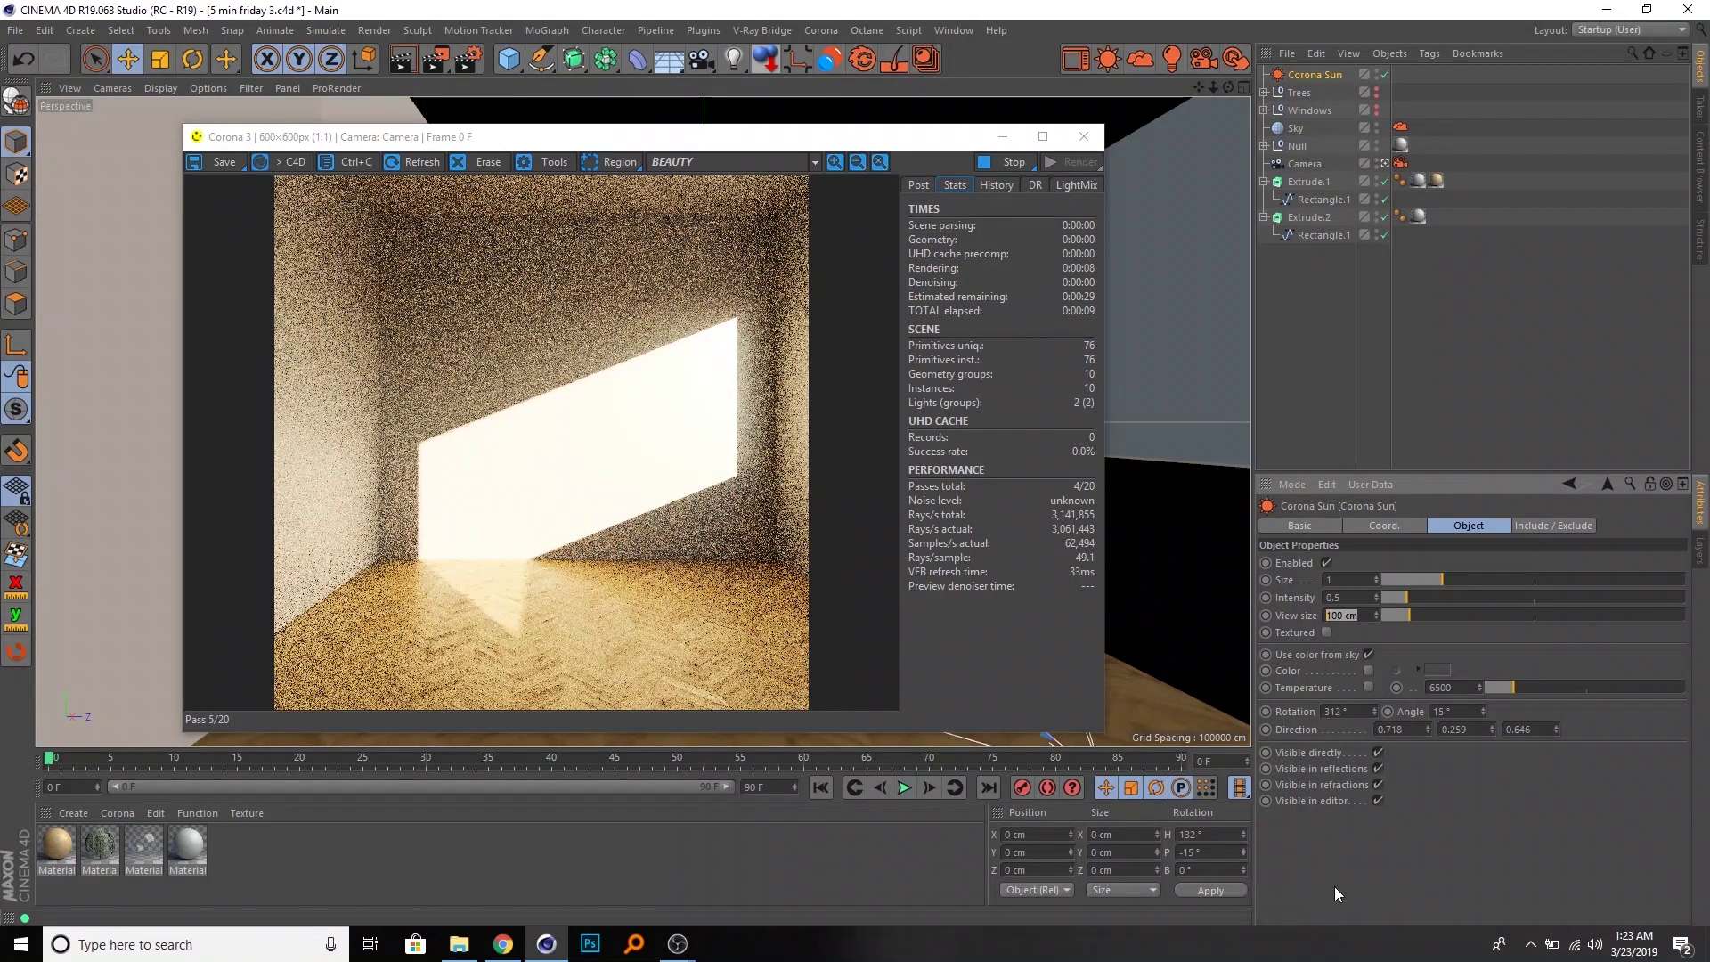
{"action": "key", "text": "Return"}
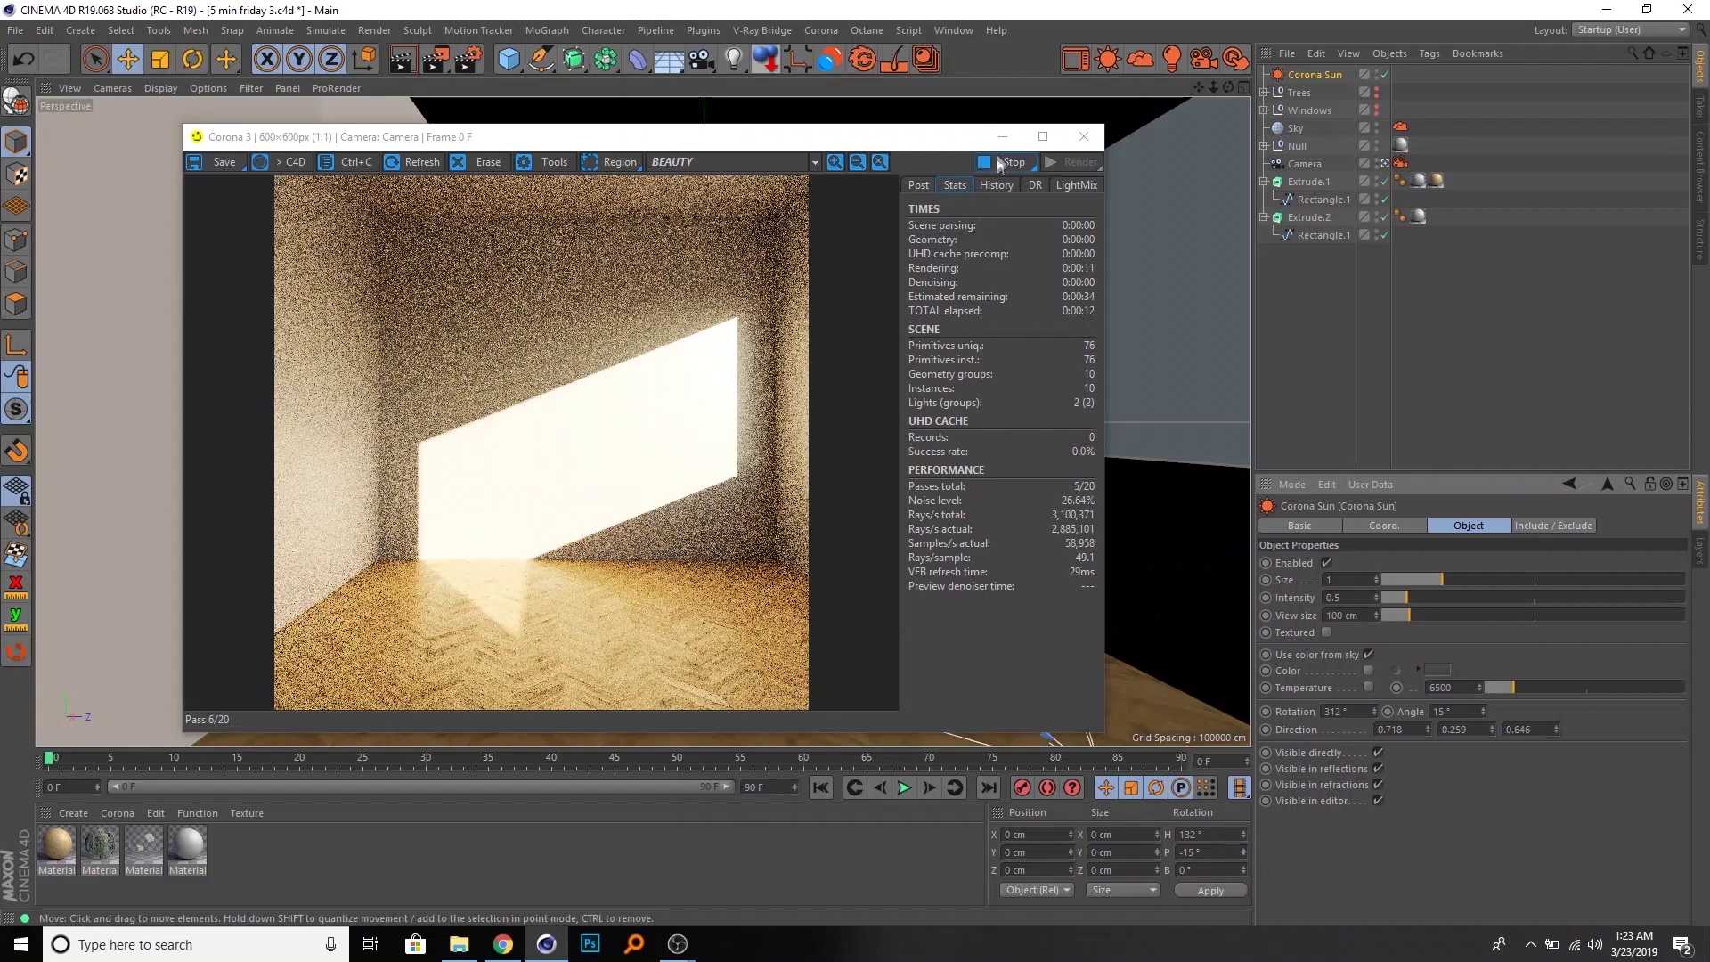
{"action": "left_click", "coordinate": [1003, 136]}
{"action": "key", "text": "F2"}
- Set the sun's View size to 1000 cm, then shrink it to 338 cm
{"action": "scroll", "coordinate": [586, 357], "scroll_direction": "up", "scroll_amount": 2}
{"action": "double_click", "coordinate": [1372, 614]}
{"action": "type", "text": "1000"}
{"action": "key", "text": "Return"}
{"action": "scroll", "coordinate": [890, 454], "scroll_direction": "down", "scroll_amount": 3}
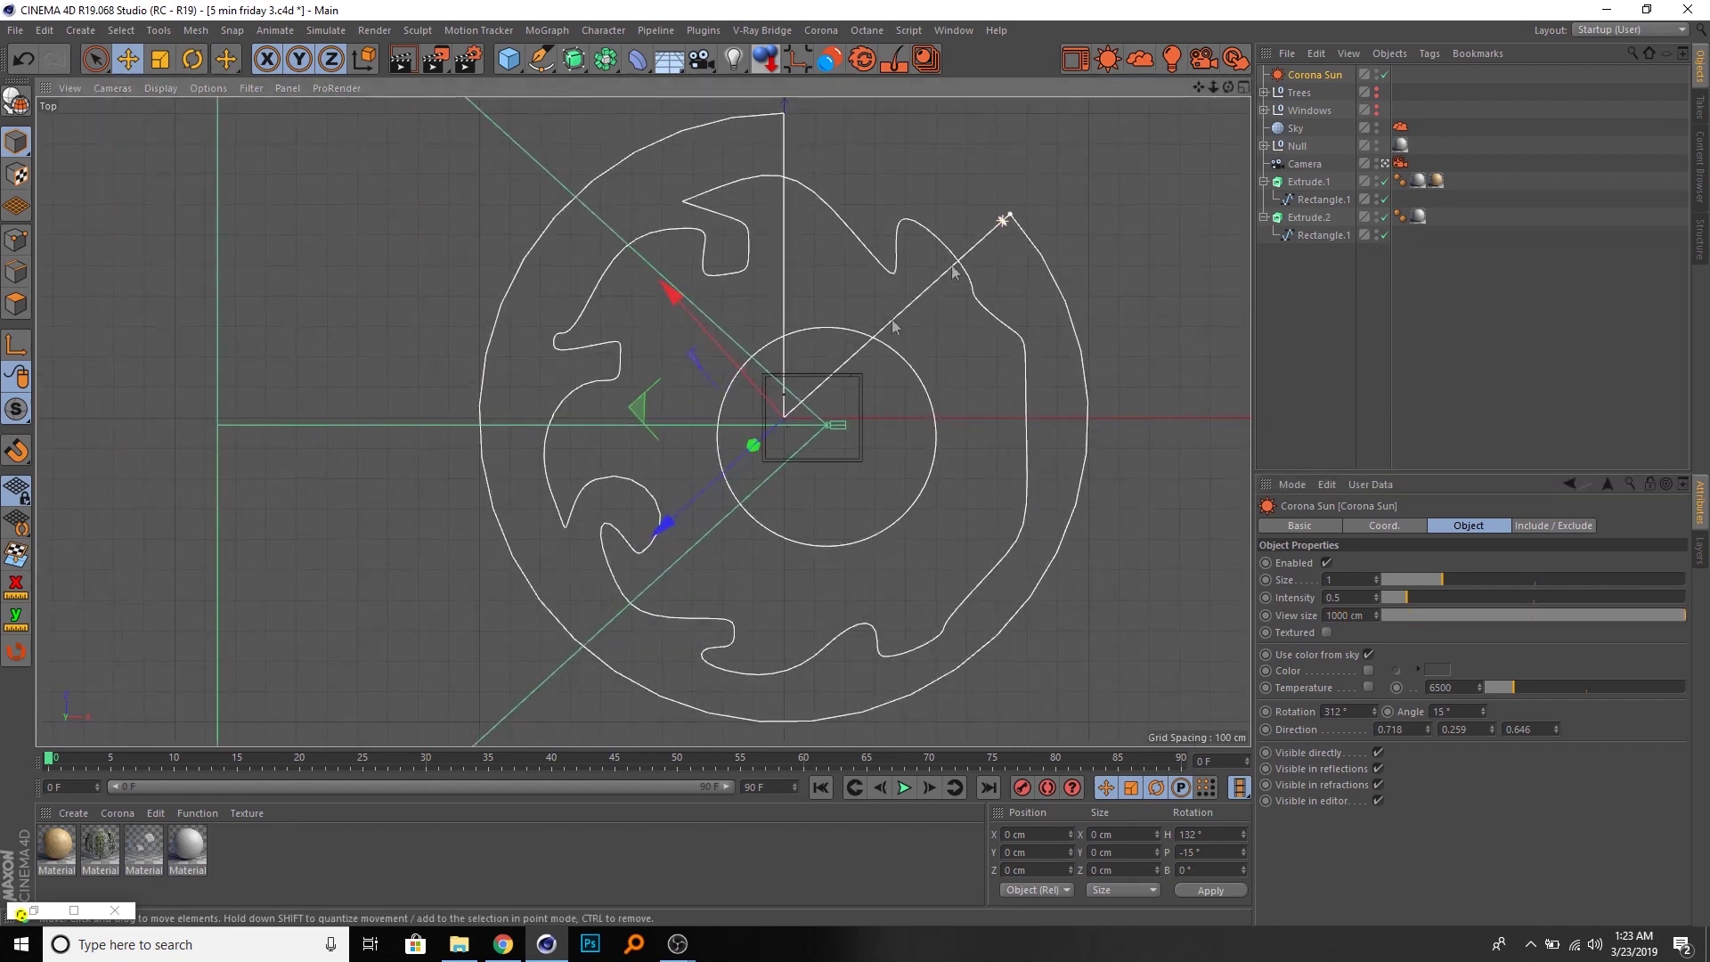
{"action": "scroll", "coordinate": [998, 259], "scroll_direction": "up", "scroll_amount": 3}
{"action": "left_click_drag", "start_coordinate": [1603, 617], "coordinate": [1483, 616]}
- Enlarge View size to 779 cm in side view, return to Perspective and restore the render window
{"action": "scroll", "coordinate": [750, 515], "scroll_direction": "up", "scroll_amount": 2}
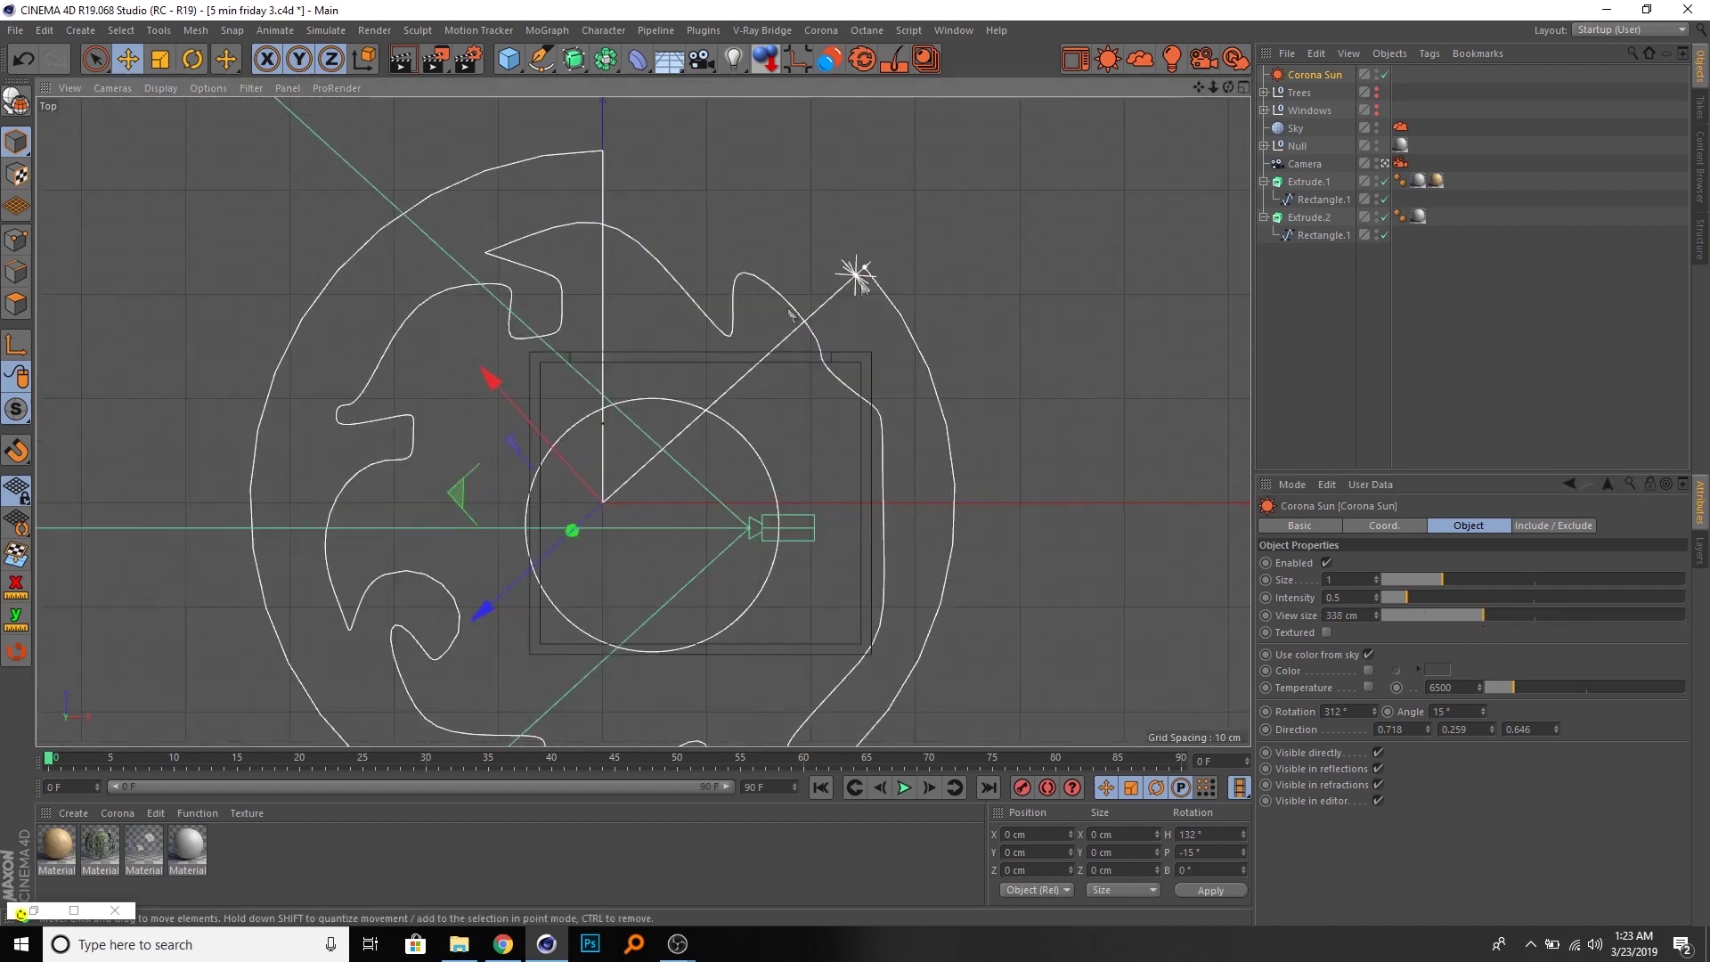
{"action": "key", "text": "F3"}
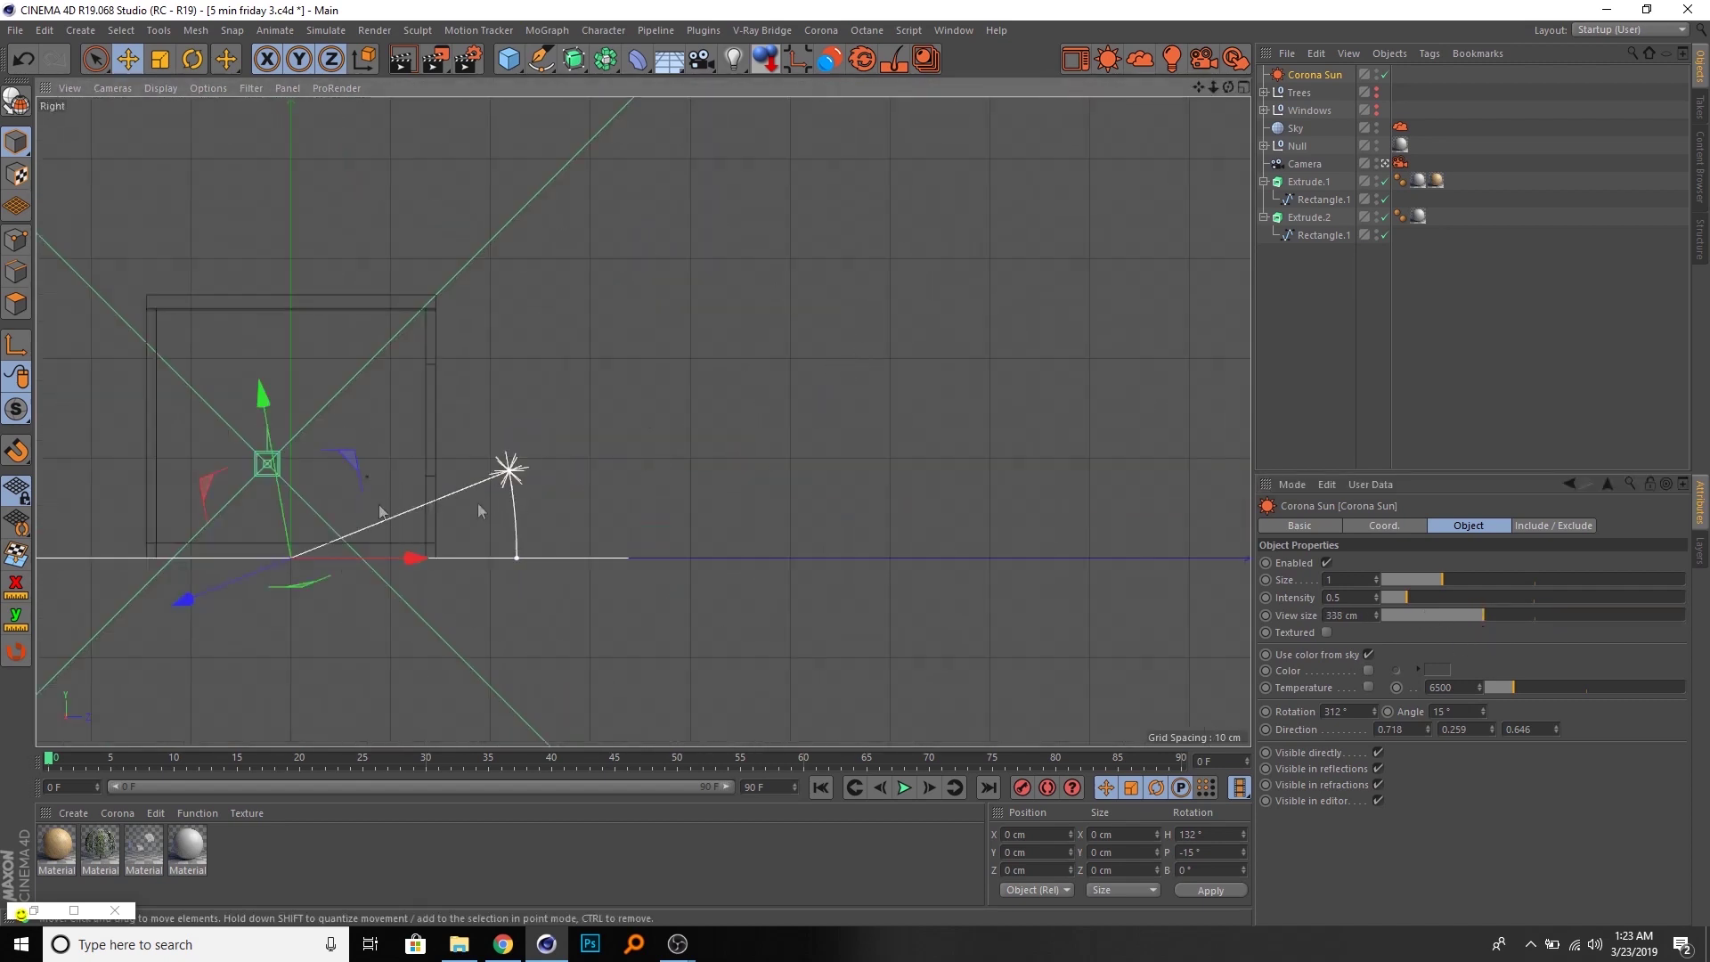
{"action": "left_click_drag", "start_coordinate": [1485, 614], "coordinate": [1618, 615]}
{"action": "key", "text": "F1"}
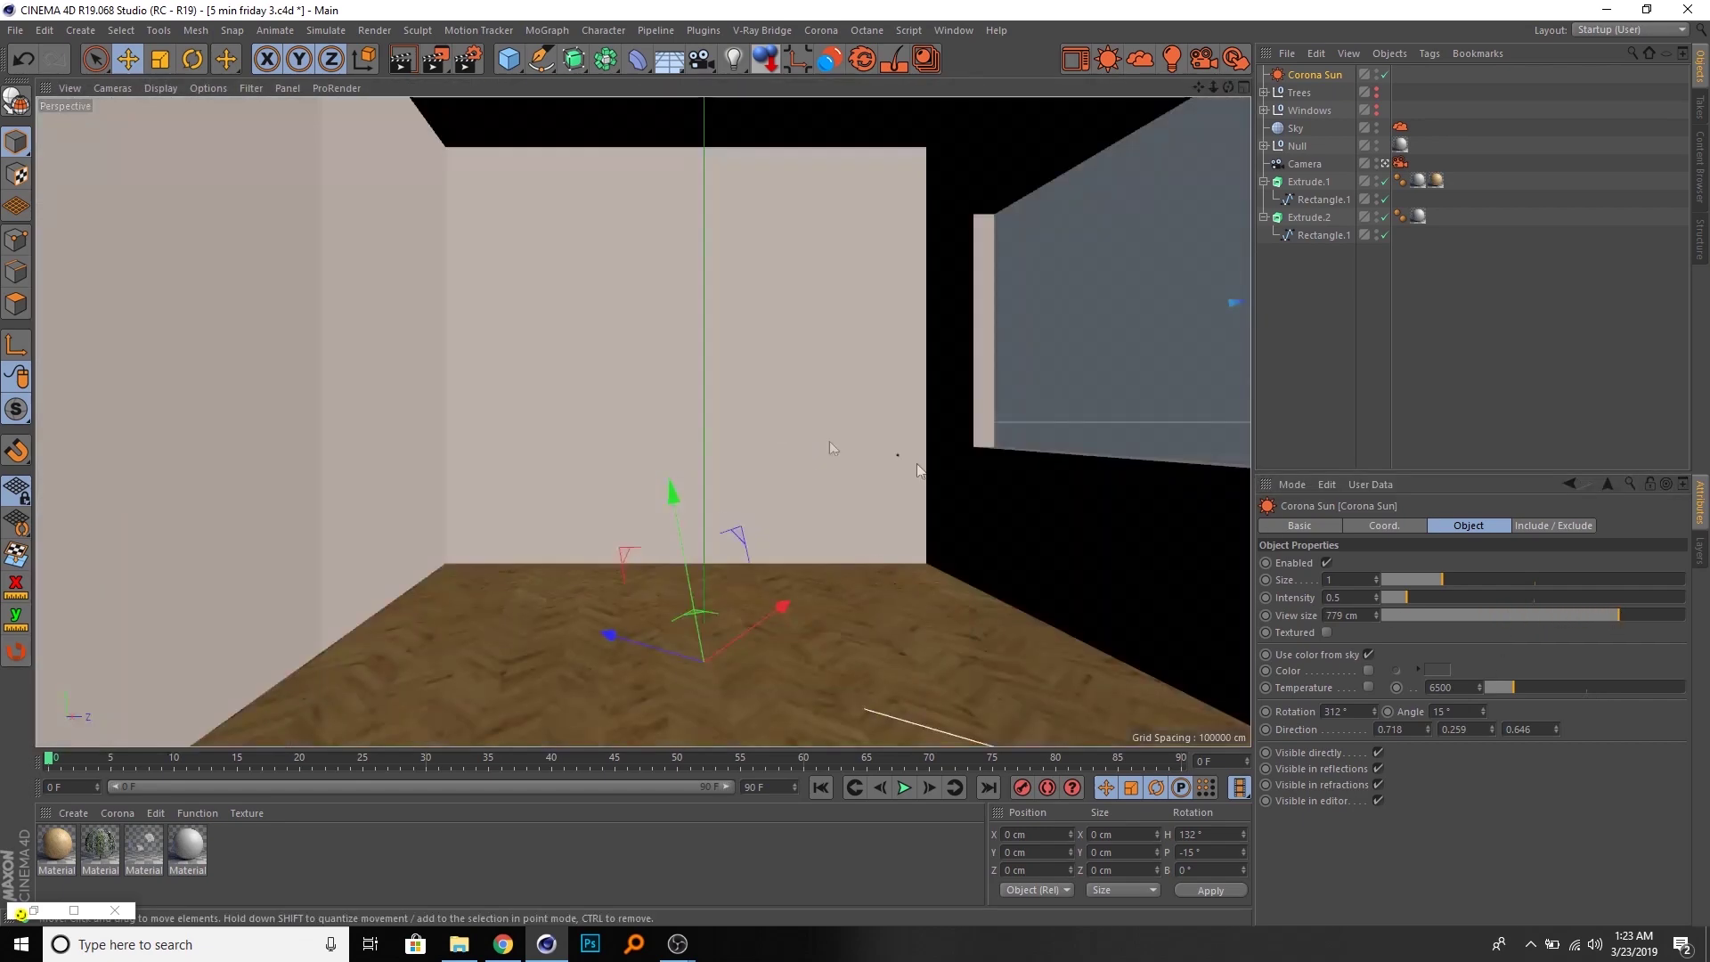
{"action": "left_click", "coordinate": [33, 911]}
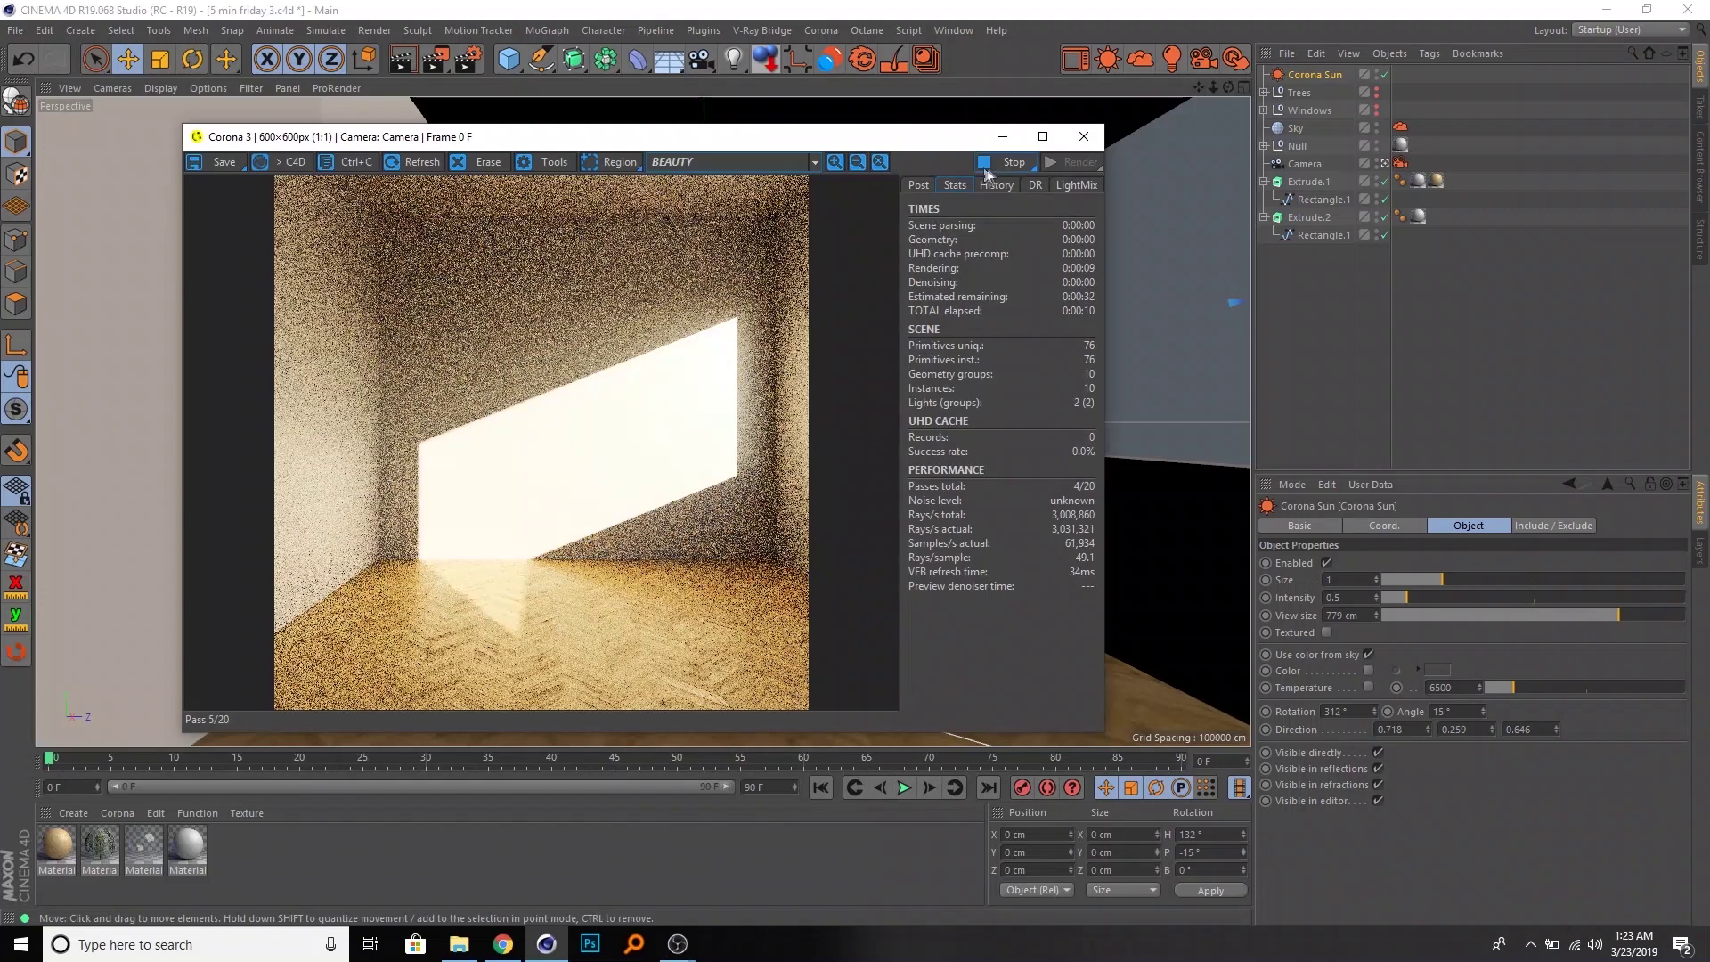
- Store the current render in the VFB History and add a Protection tag to the Camera
{"action": "left_click", "coordinate": [1020, 190]}
{"action": "left_click", "coordinate": [1001, 218]}
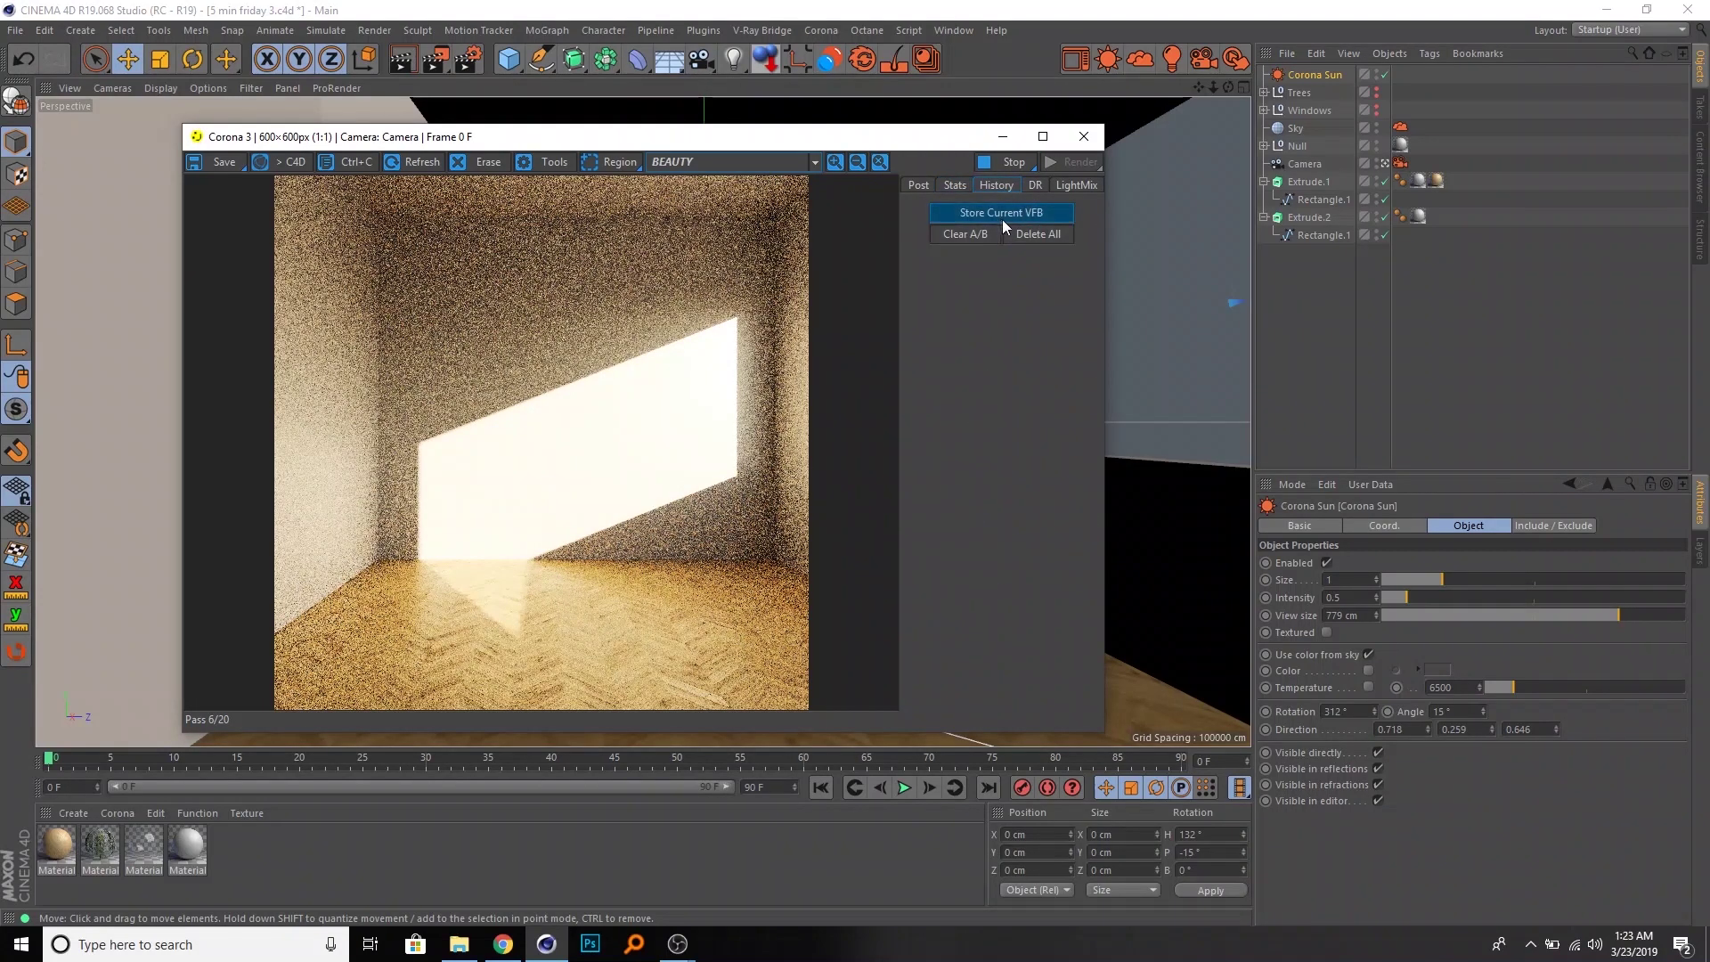
{"action": "right_click", "coordinate": [1310, 168]}
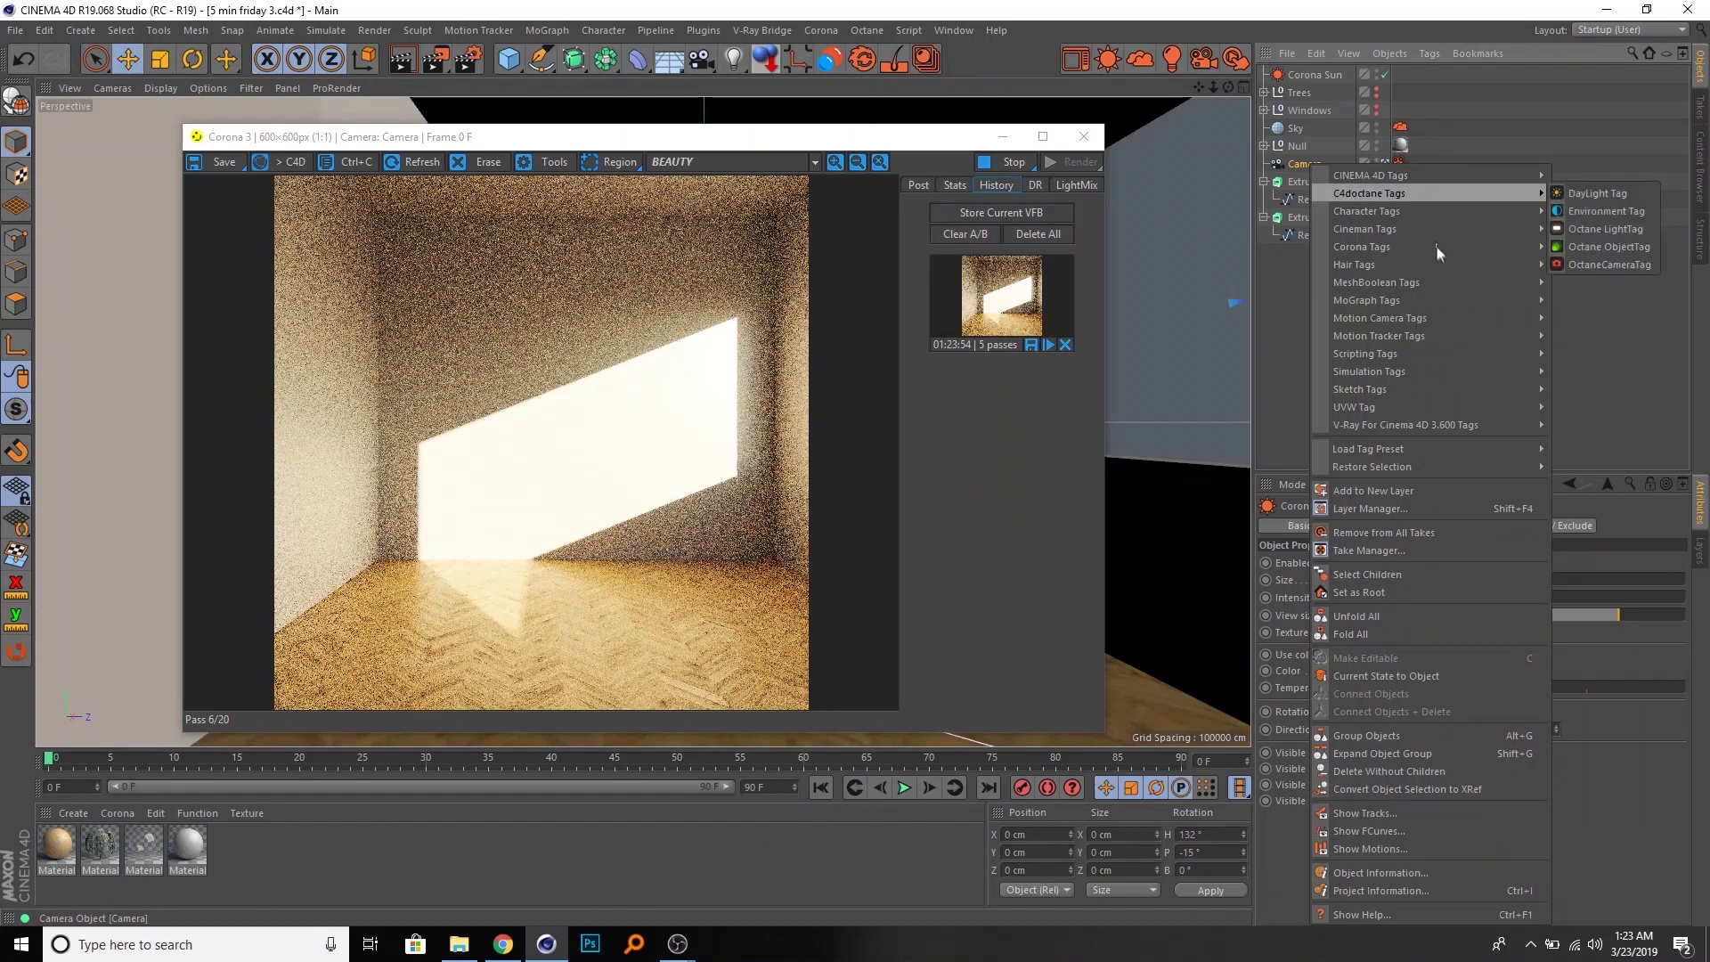
{"action": "mouse_move", "coordinate": [1434, 407]}
{"action": "mouse_move", "coordinate": [1441, 374]}
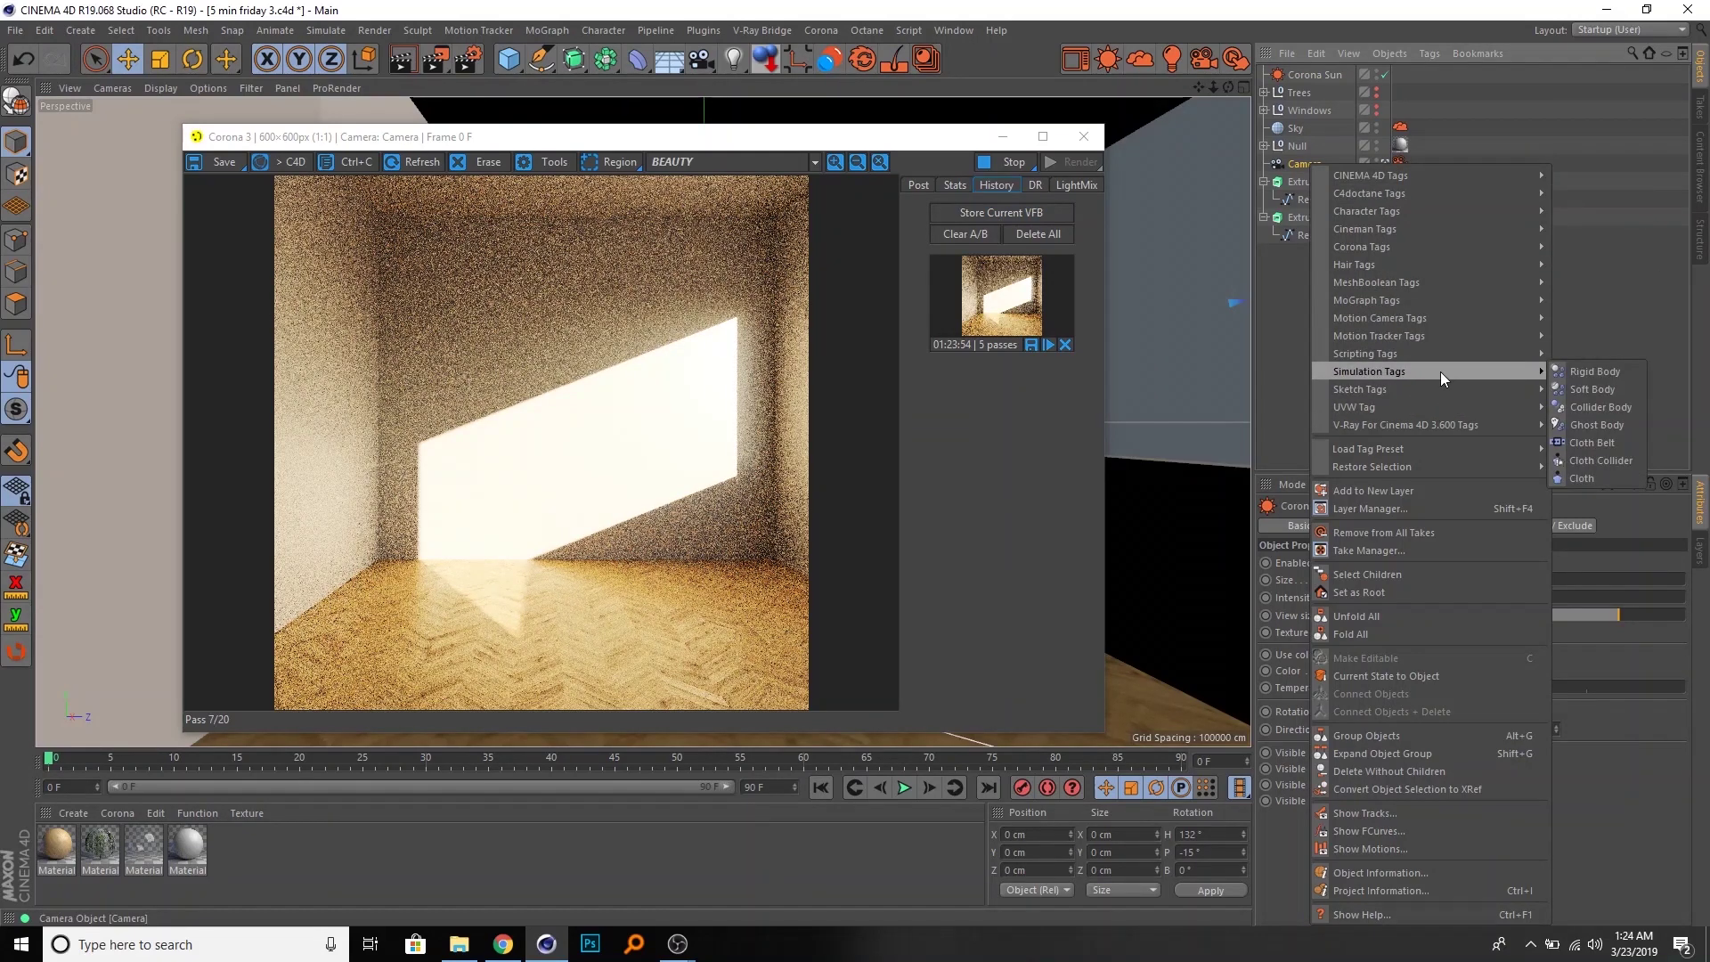
{"action": "mouse_move", "coordinate": [1452, 294]}
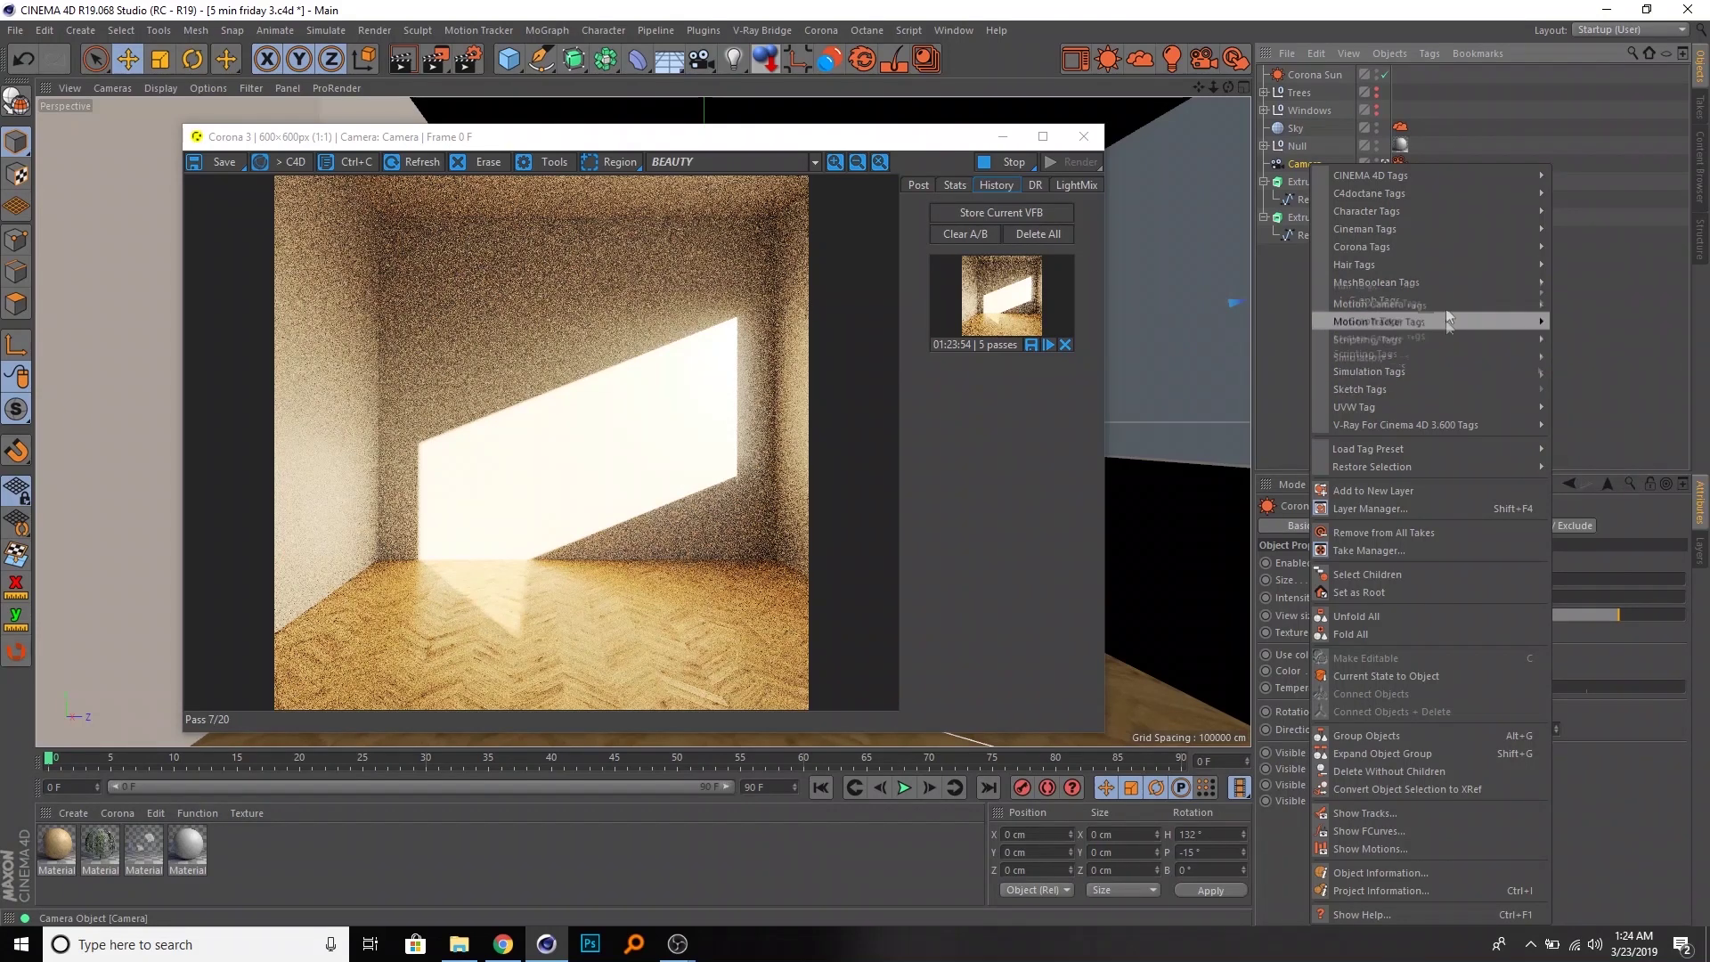
{"action": "mouse_move", "coordinate": [1439, 175]}
{"action": "left_click", "coordinate": [1629, 460]}
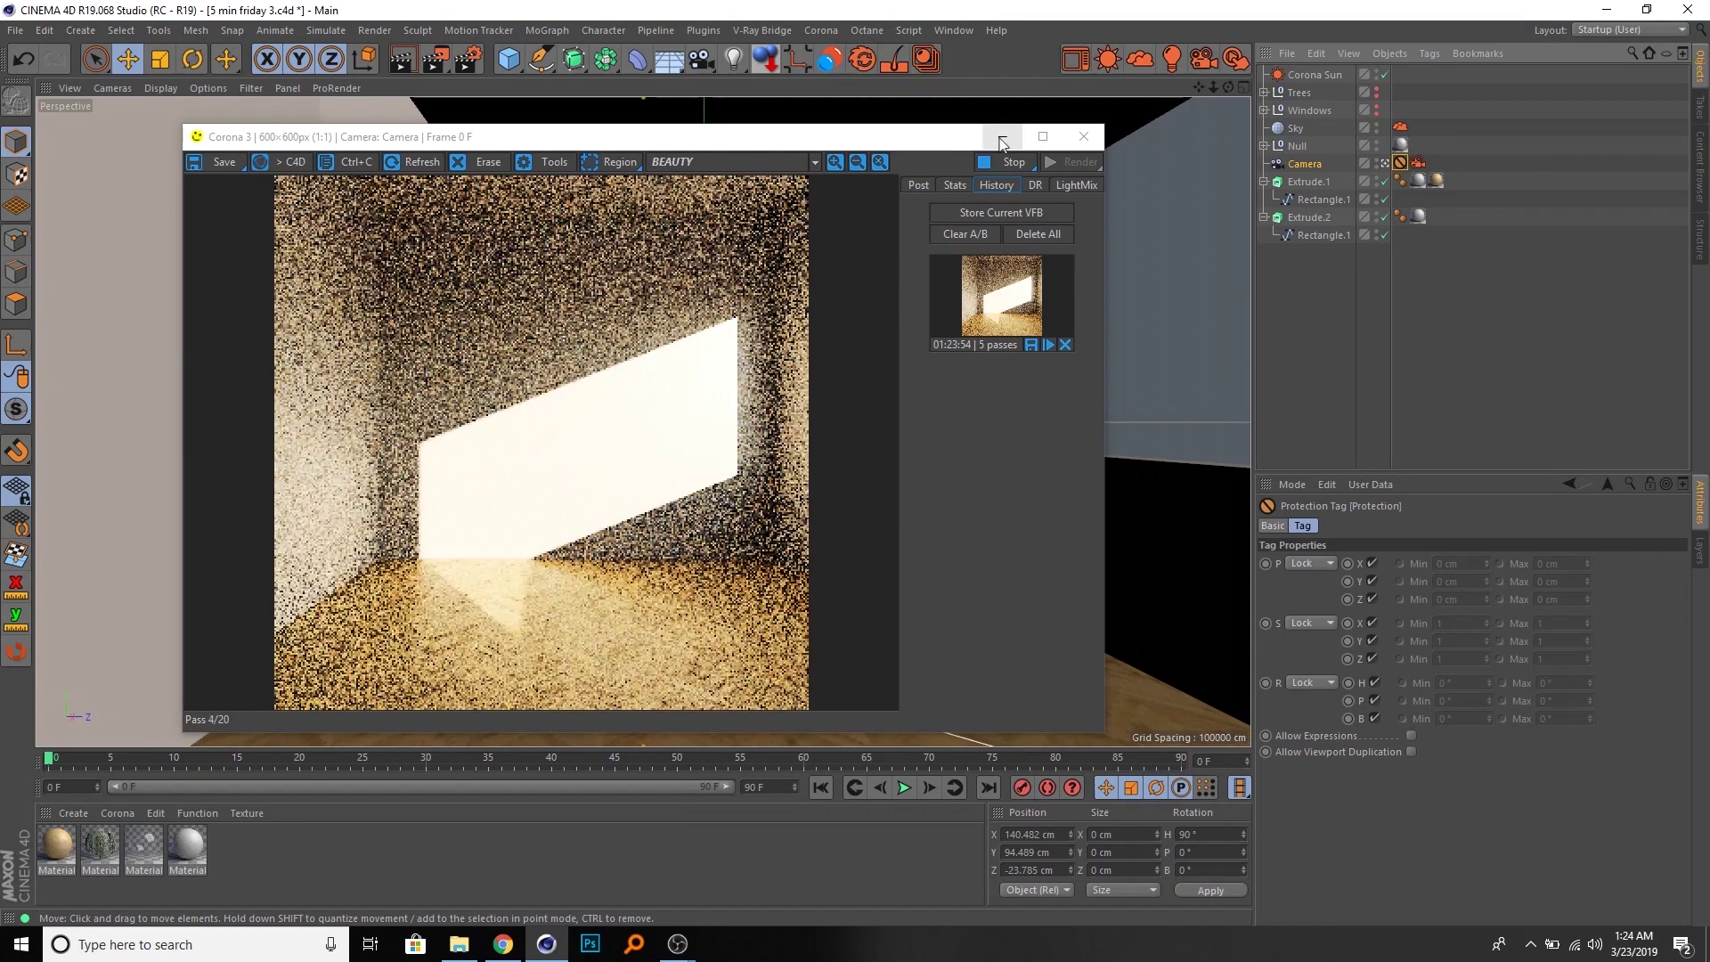
{"action": "left_click_drag", "start_coordinate": [928, 139], "coordinate": [844, 122]}
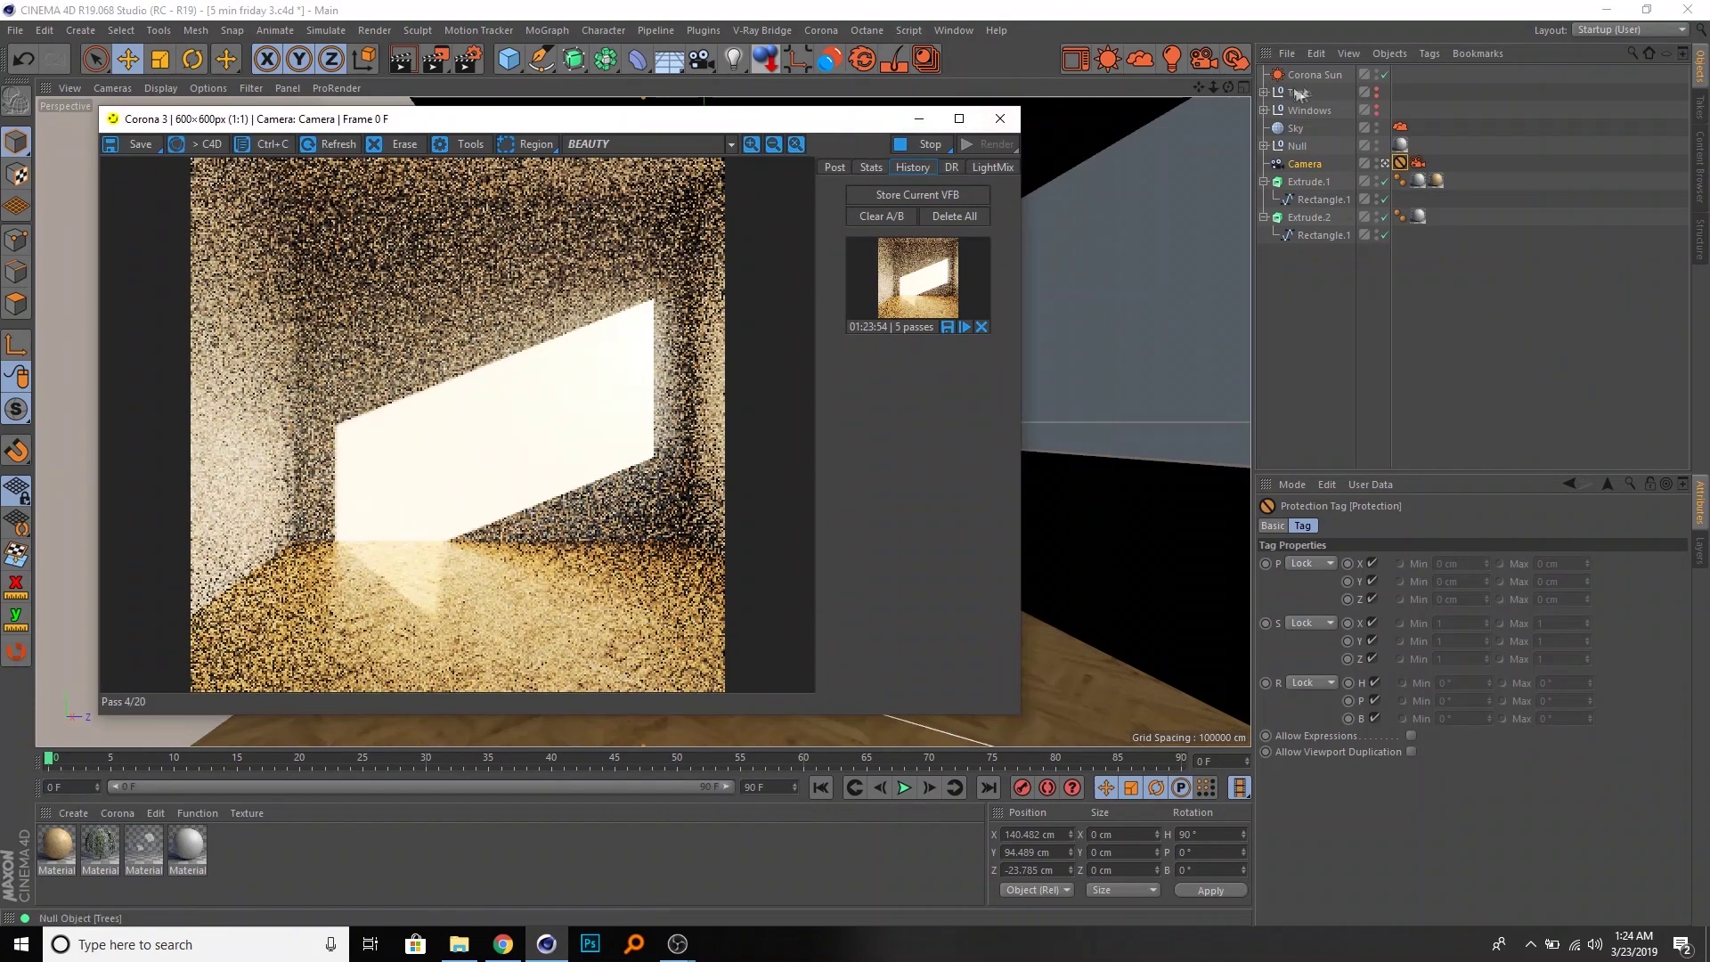
- Set the Corona Sun's Size to 4 and minimise the render window
{"action": "left_click", "coordinate": [1312, 76]}
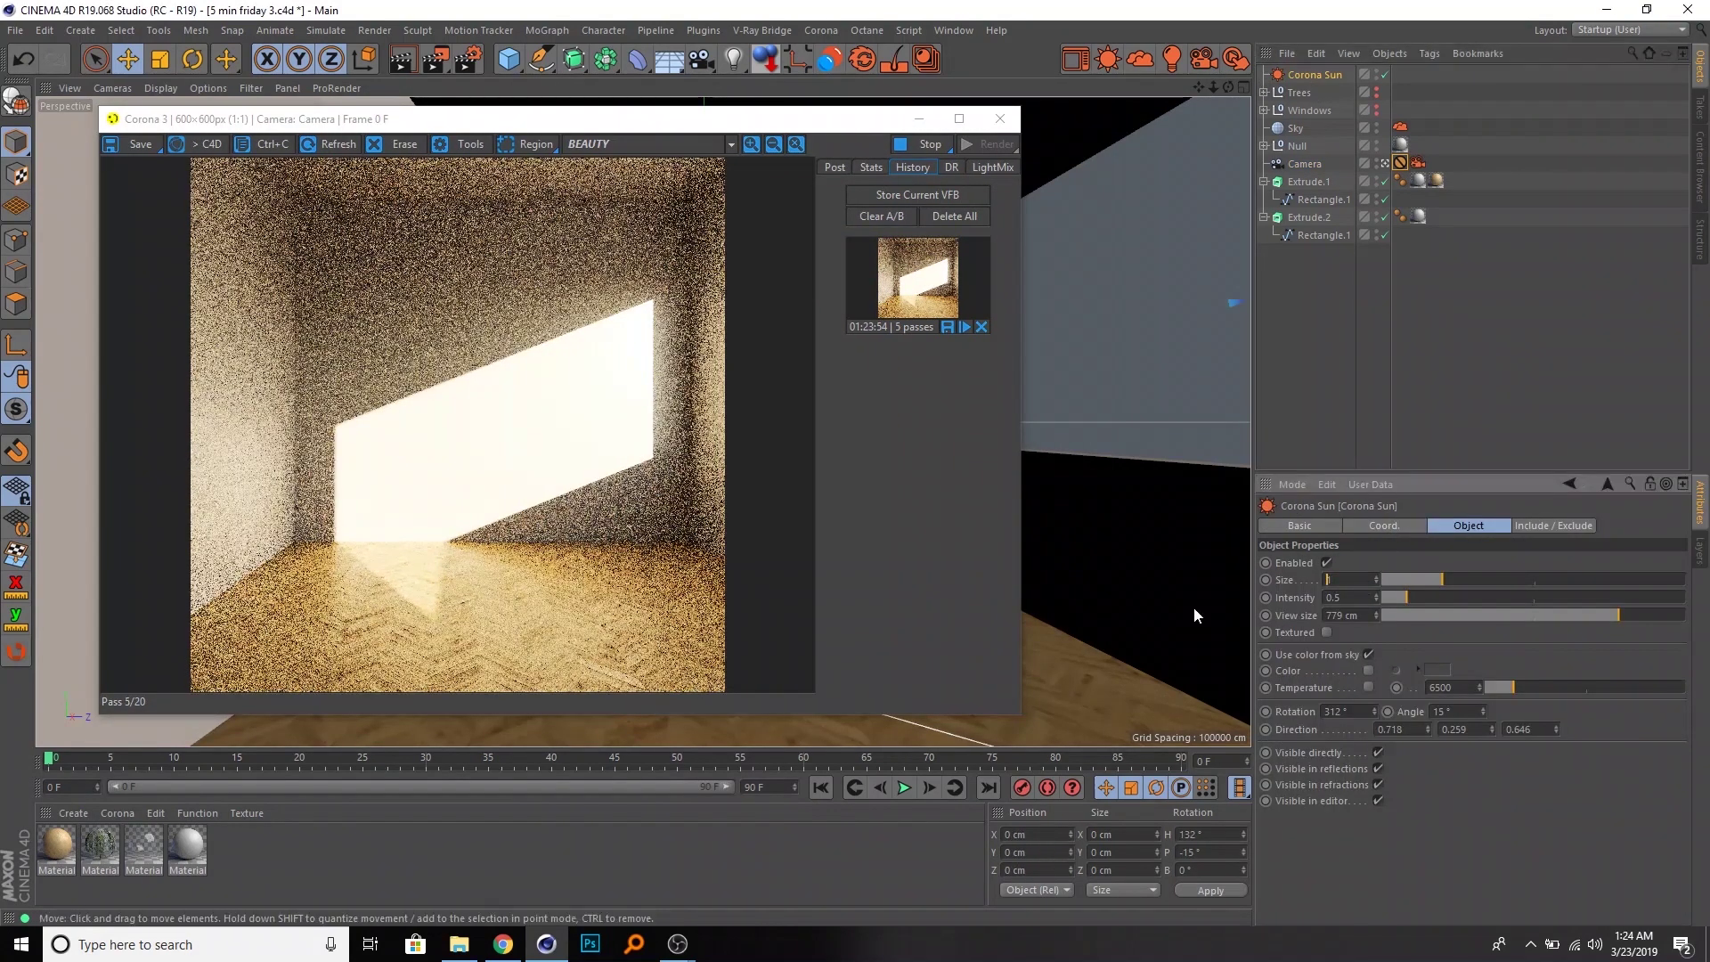
{"action": "type", "text": "4"}
{"action": "key", "text": "Return"}
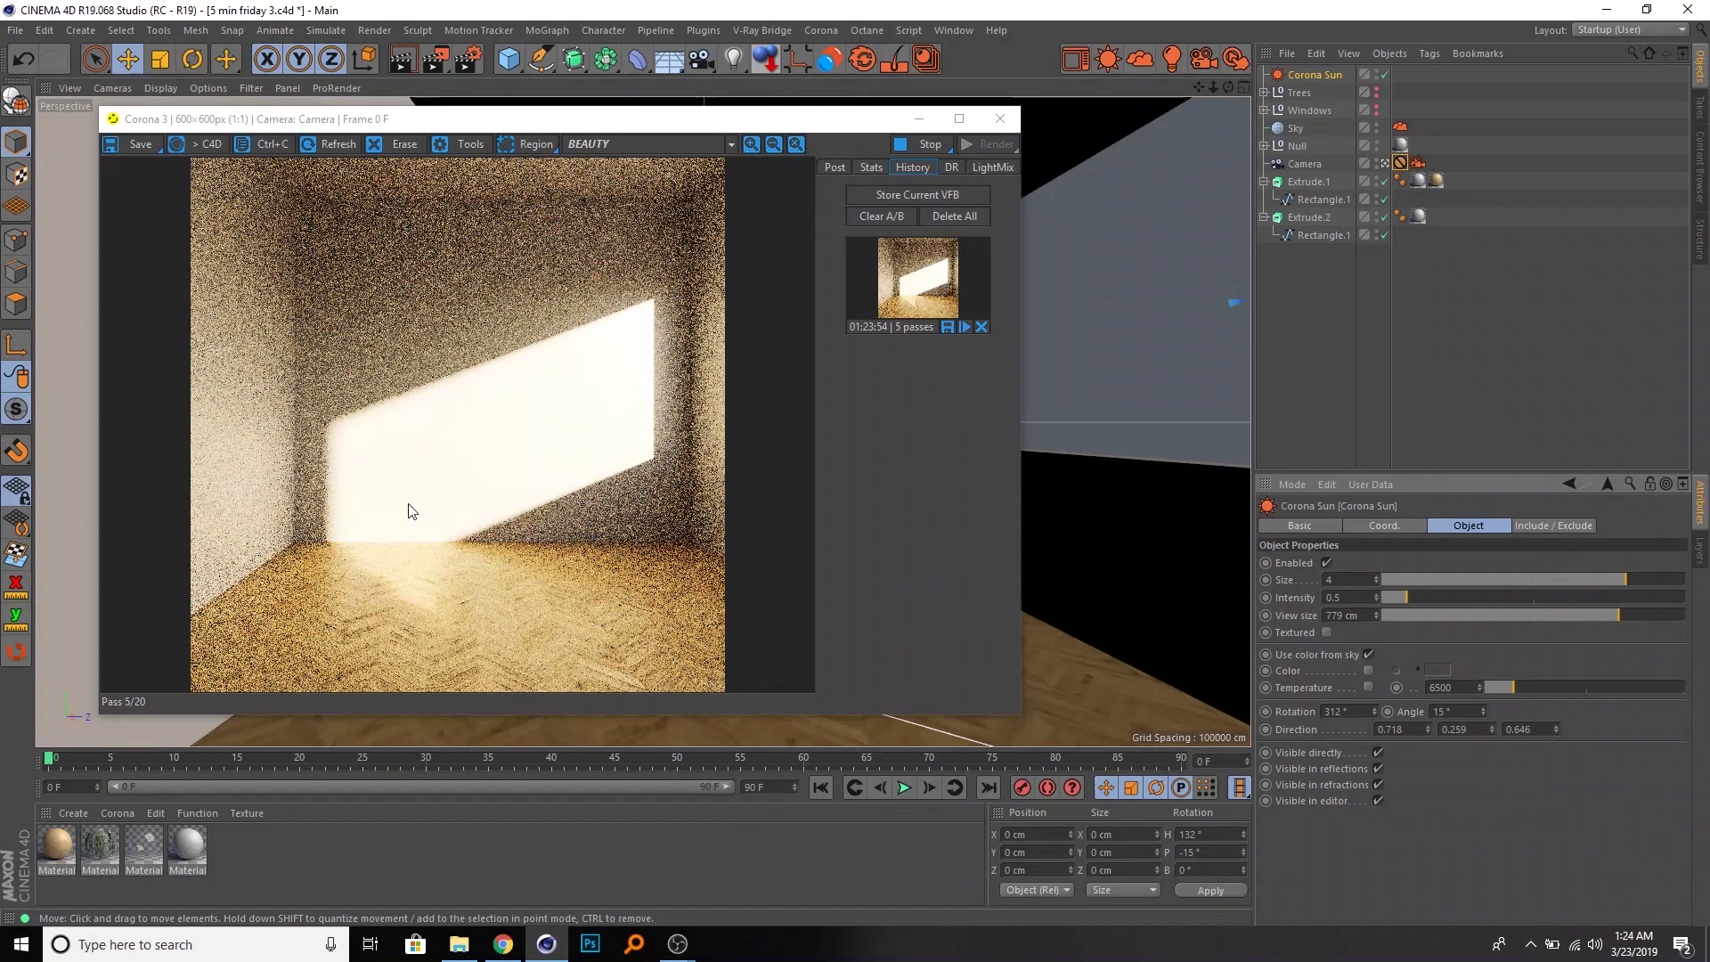
{"action": "left_click", "coordinate": [919, 119]}
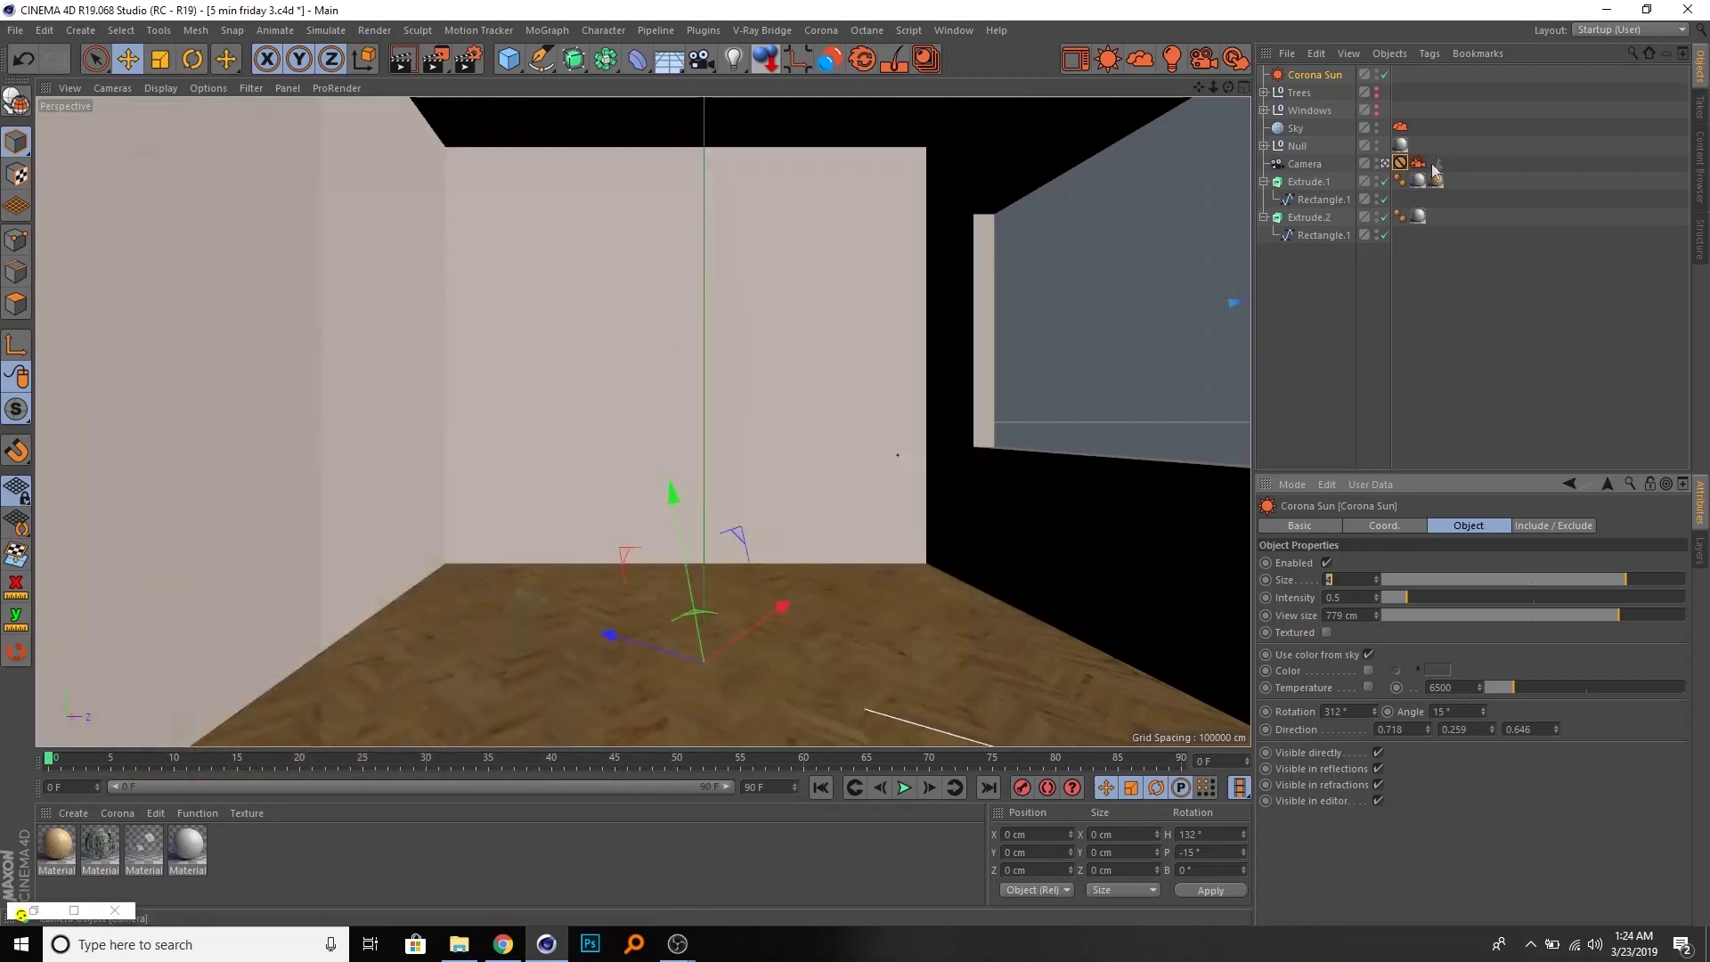
- Leave camera view, select Cube, Cube.1 and Cube.2 in Windows, then return to camera view
{"action": "left_click", "coordinate": [1386, 169]}
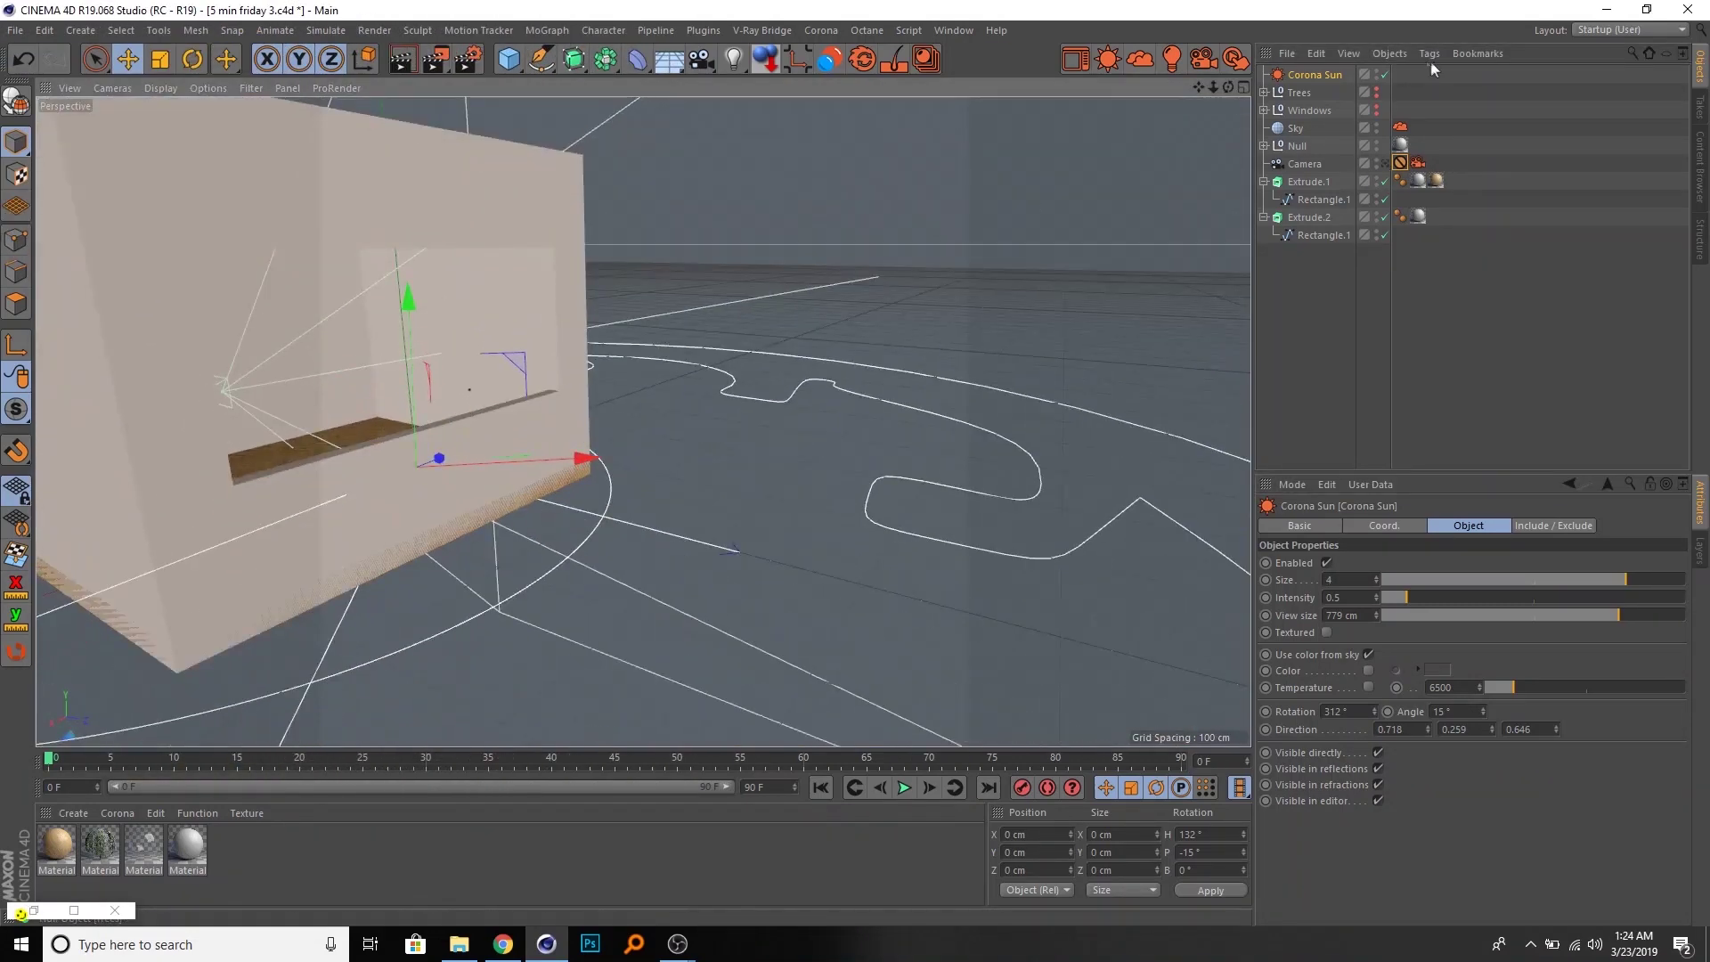
{"action": "left_click", "coordinate": [1263, 110]}
{"action": "left_click_drag", "start_coordinate": [1308, 138], "coordinate": [1309, 106]}
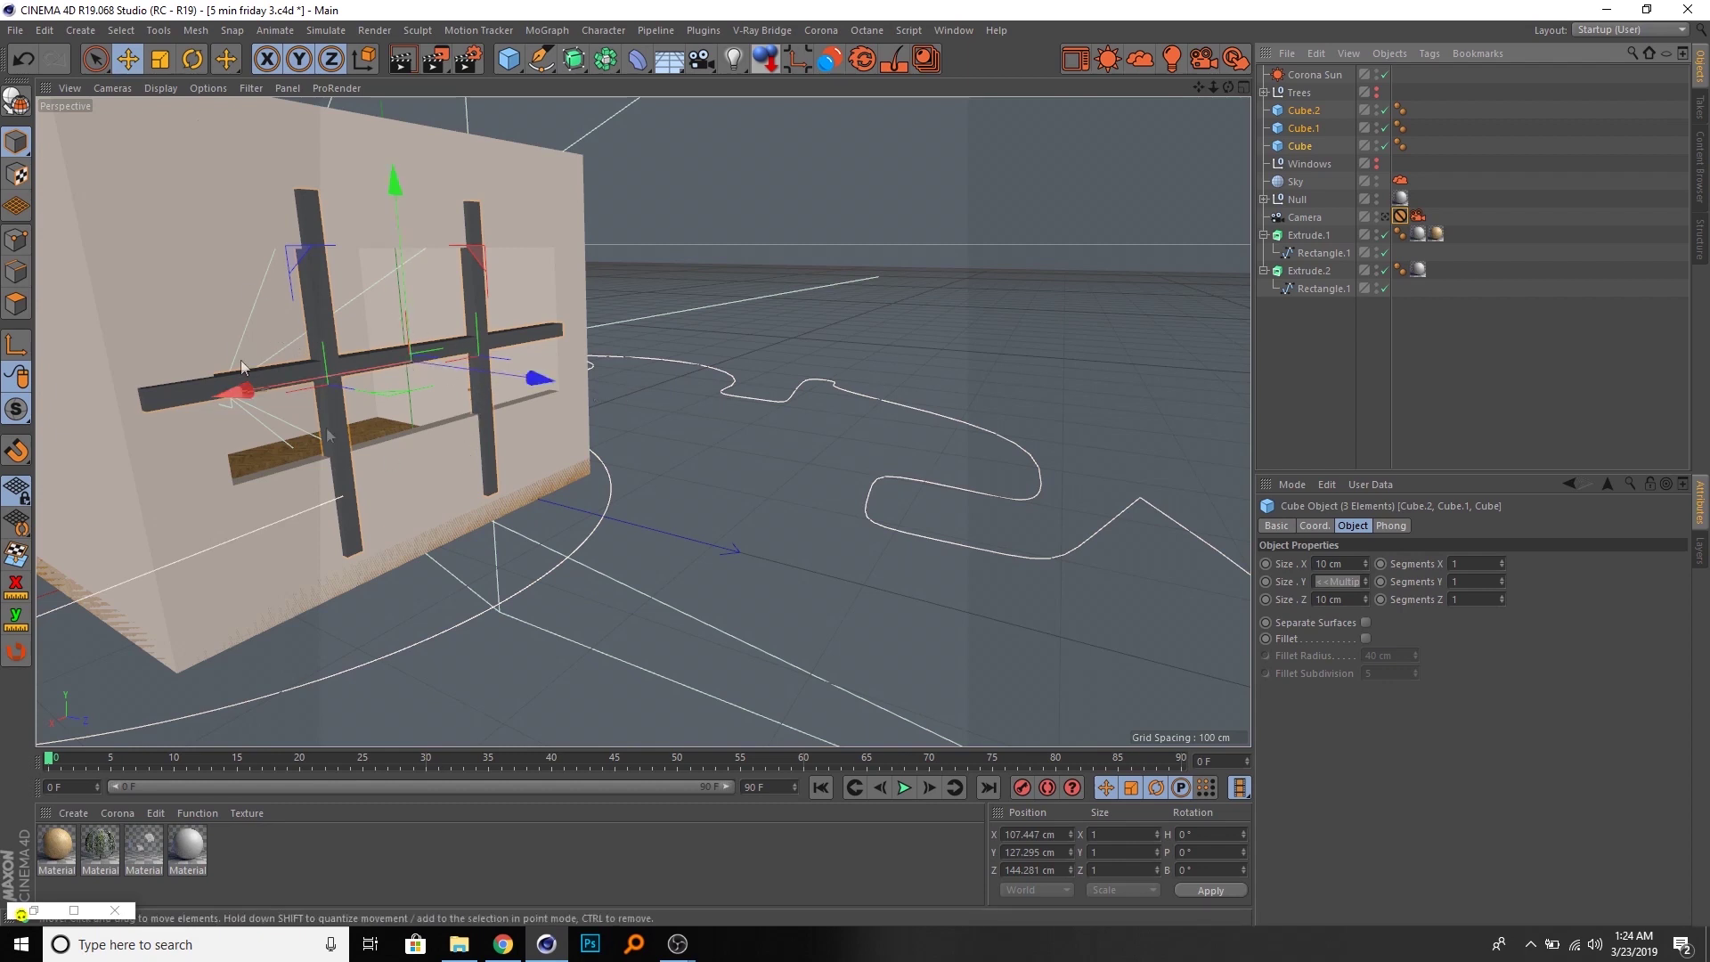
{"action": "key", "text": "space"}
{"action": "left_click", "coordinate": [337, 350]}
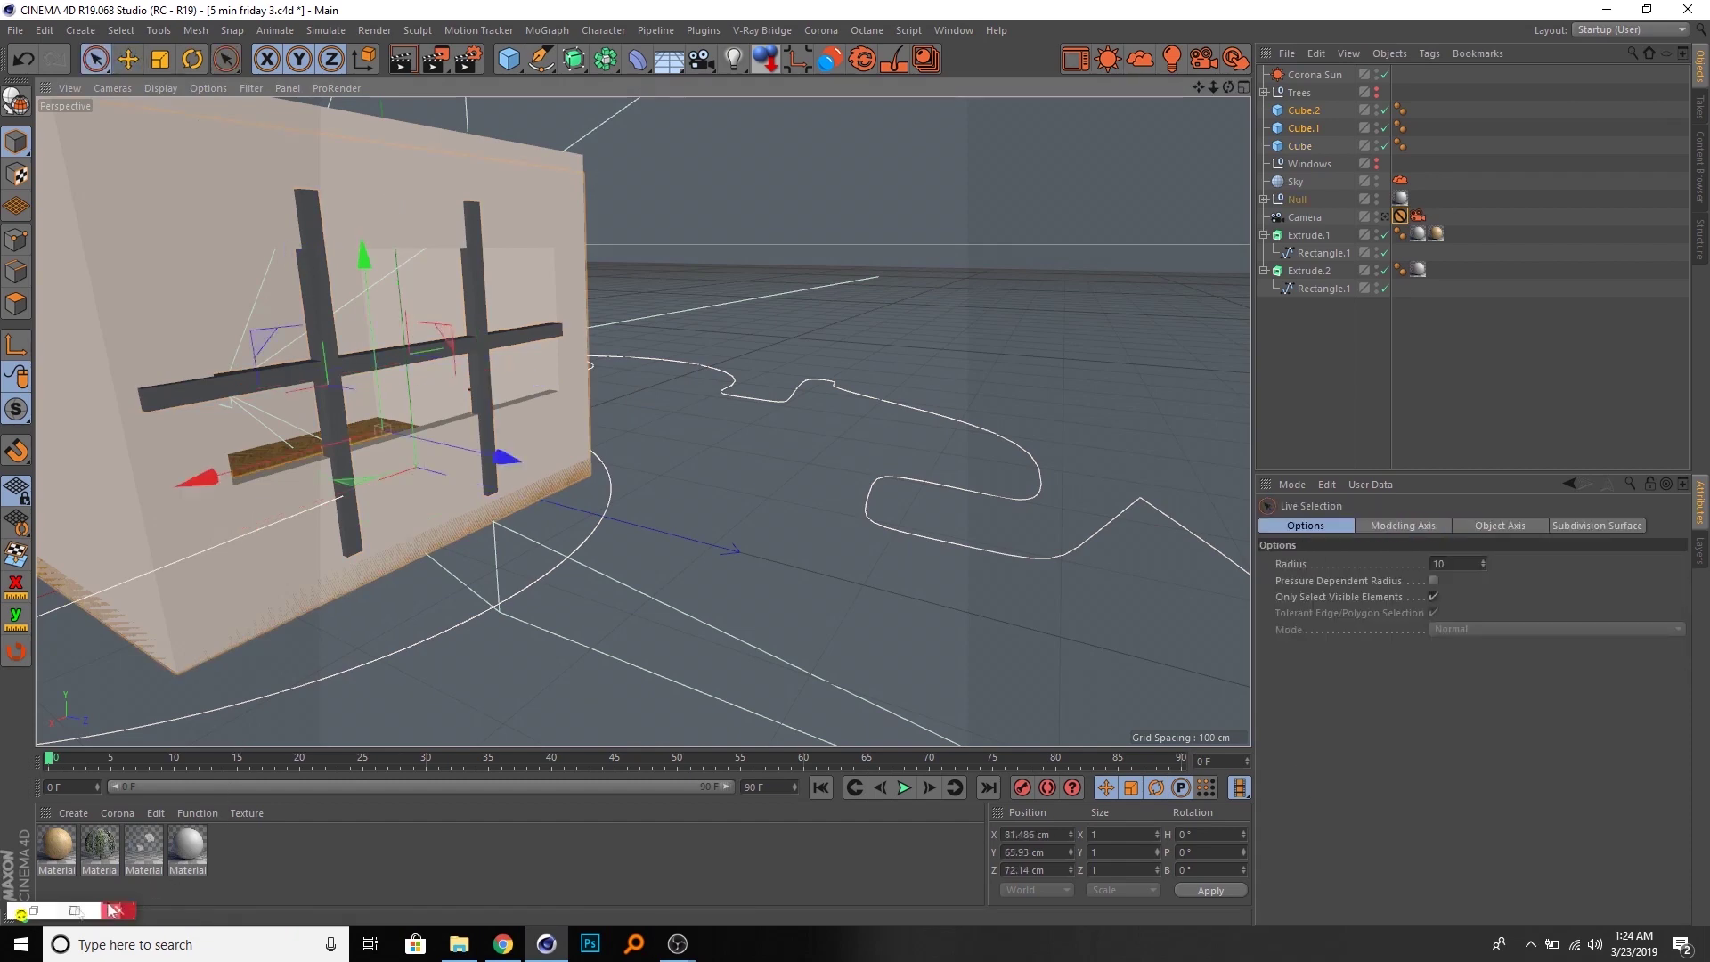
{"action": "left_click", "coordinate": [1386, 217]}
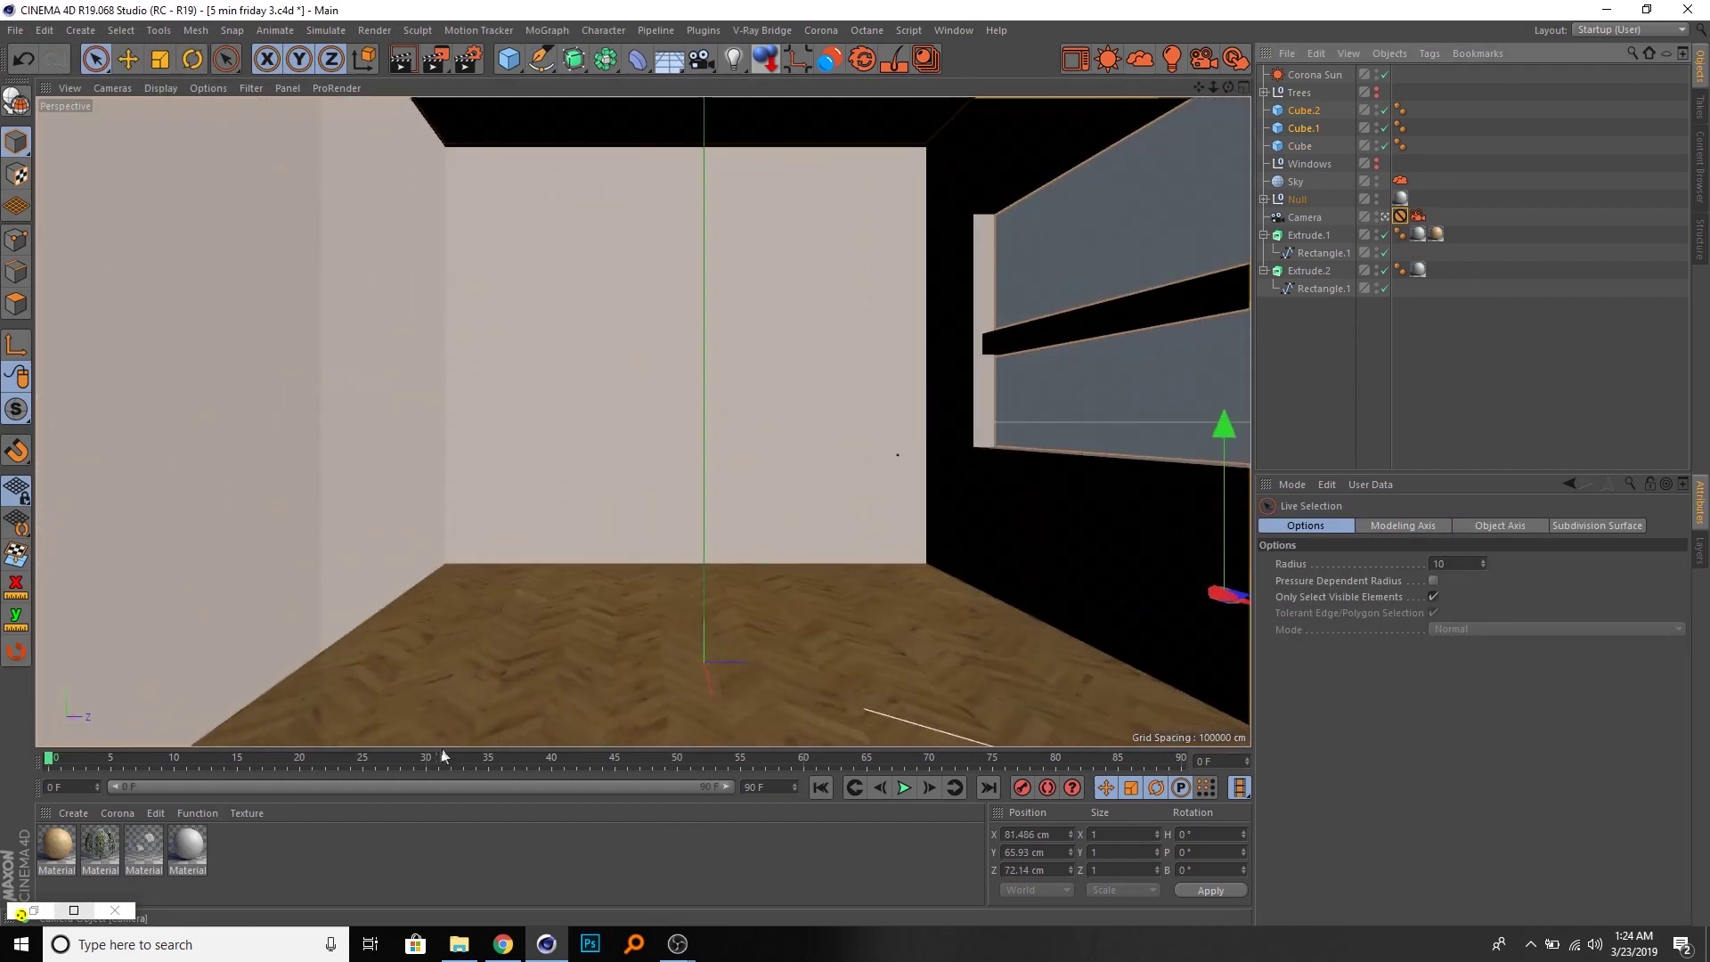
- Restore the render window and set Post > Tone Mapping White balance to 5500
{"action": "left_click", "coordinate": [33, 910]}
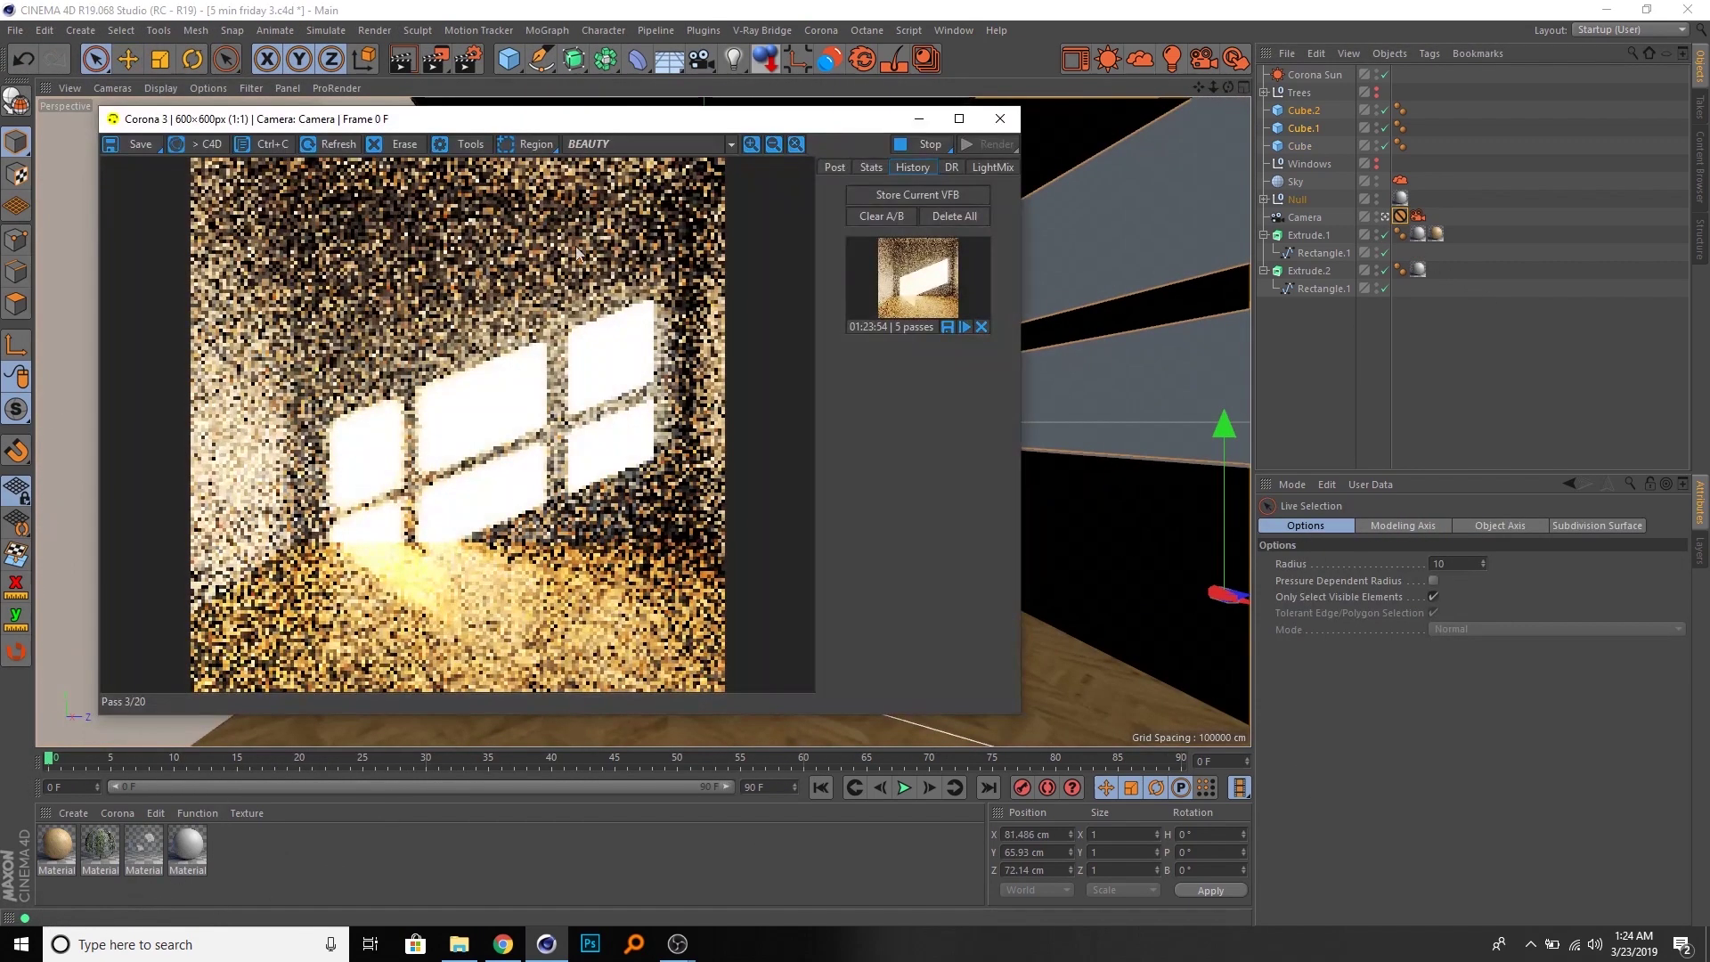
{"action": "left_click", "coordinate": [835, 167]}
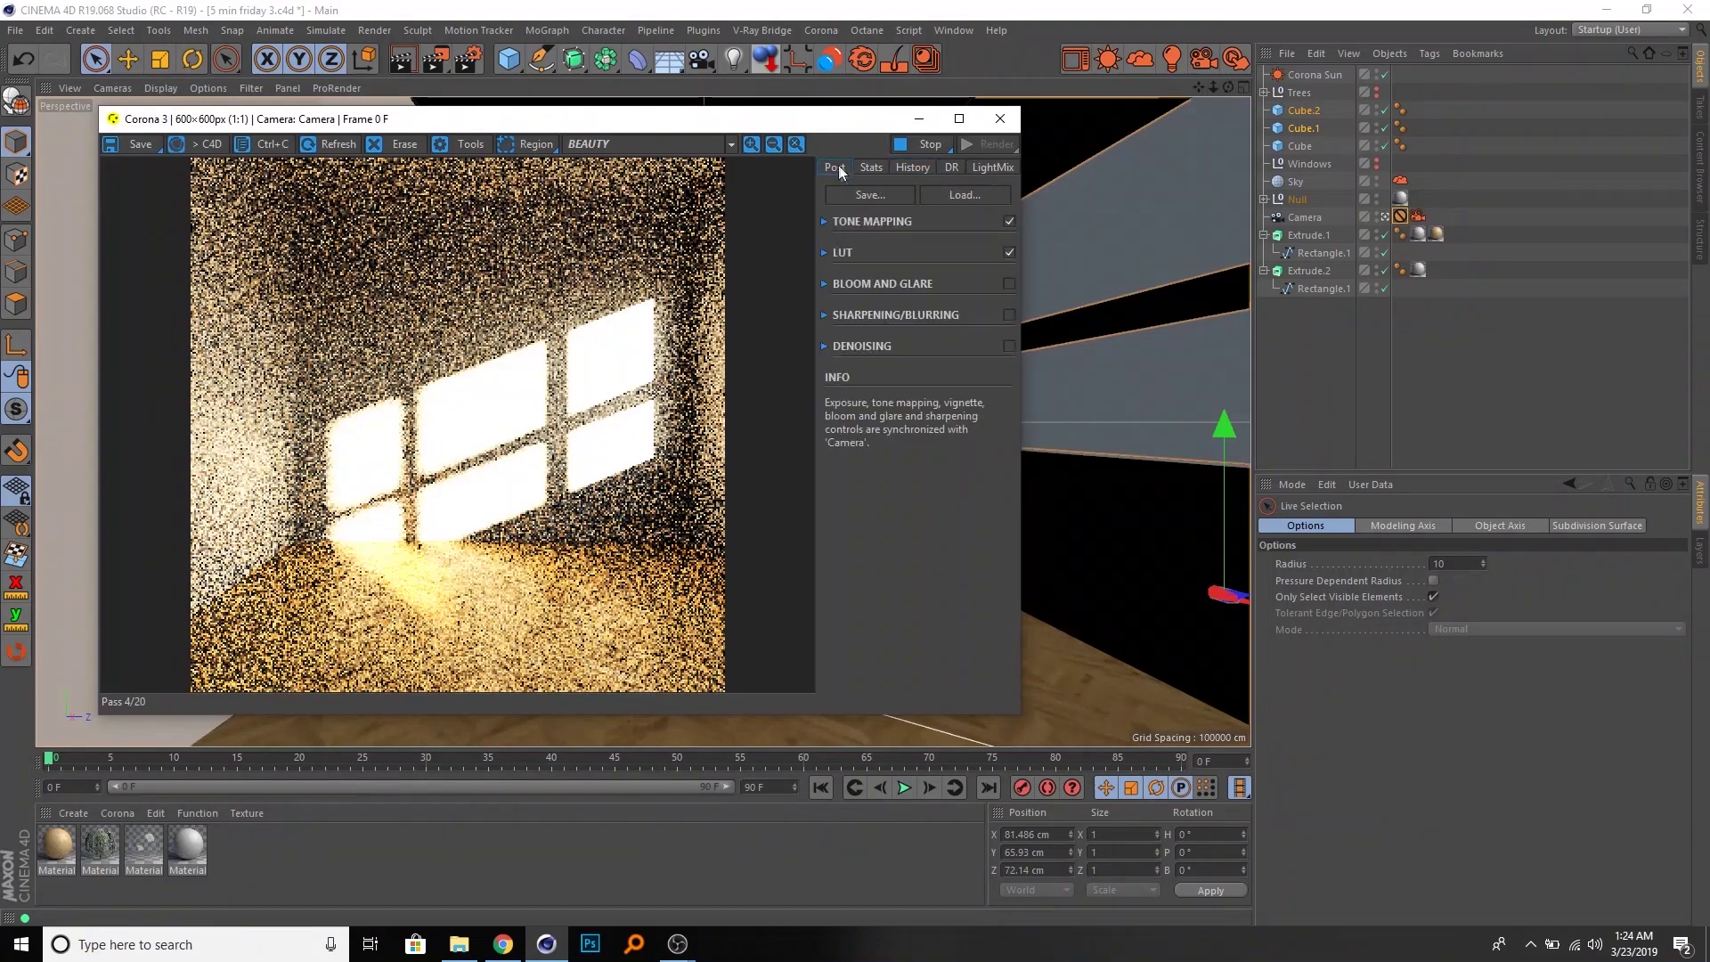
{"action": "left_click", "coordinate": [824, 222]}
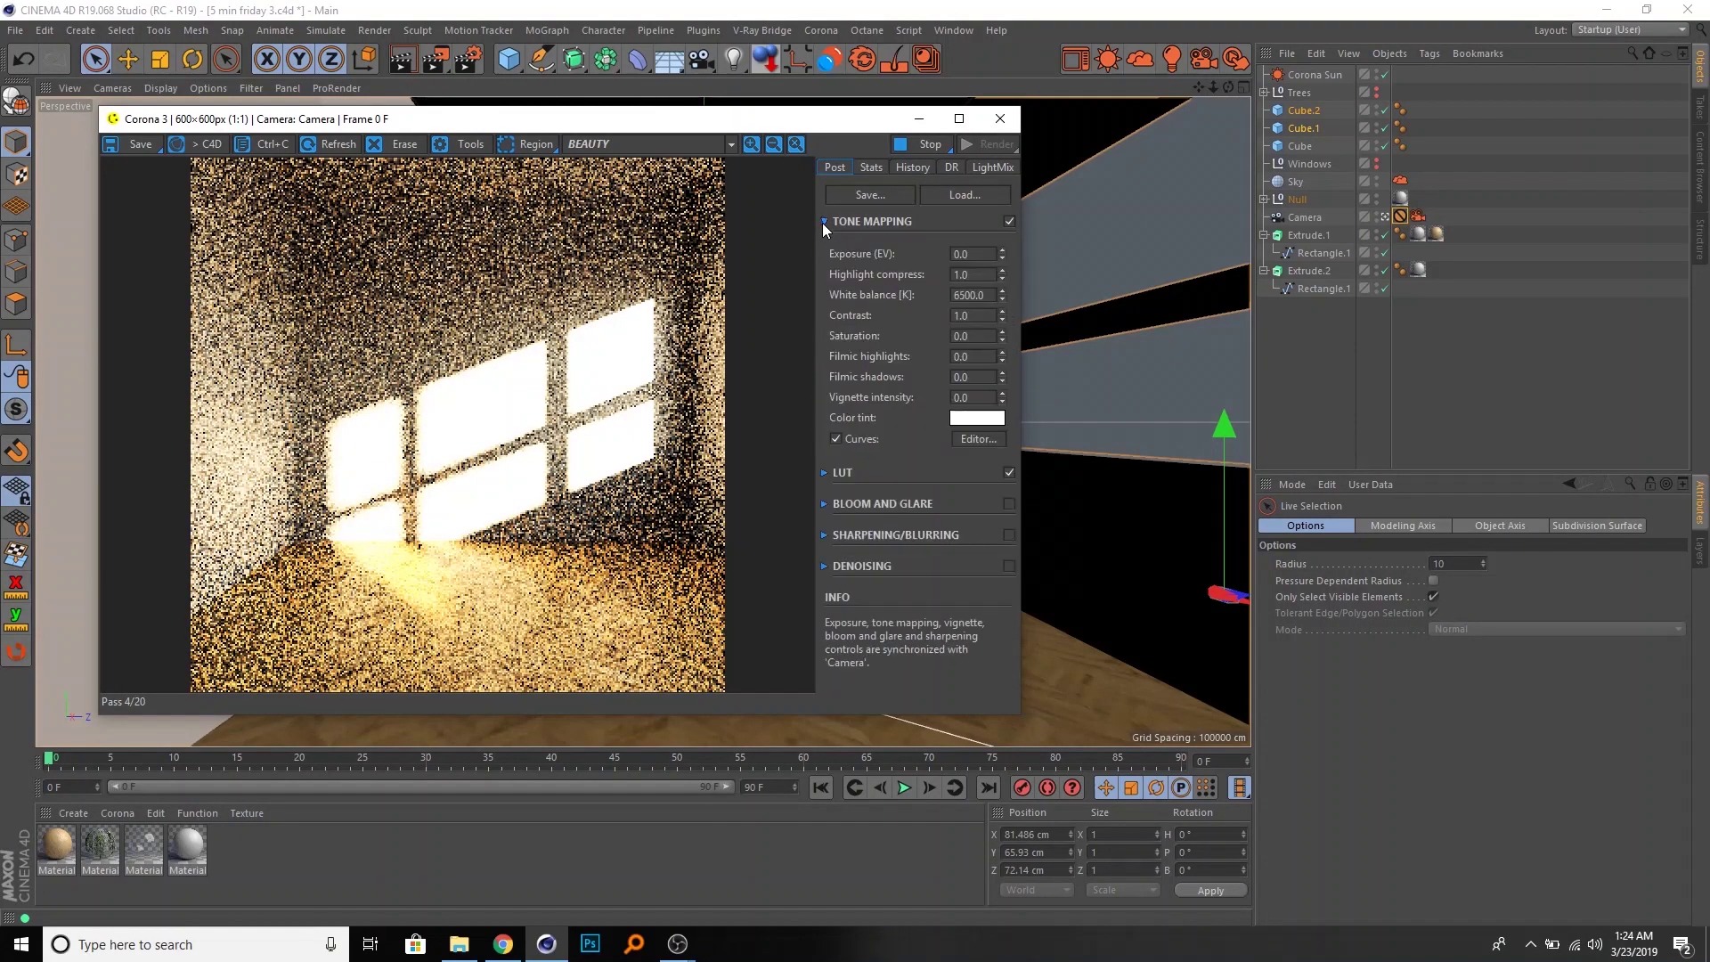
{"action": "left_click_drag", "start_coordinate": [984, 295], "coordinate": [929, 298]}
{"action": "type", "text": "5500"}
{"action": "key", "text": "Return"}
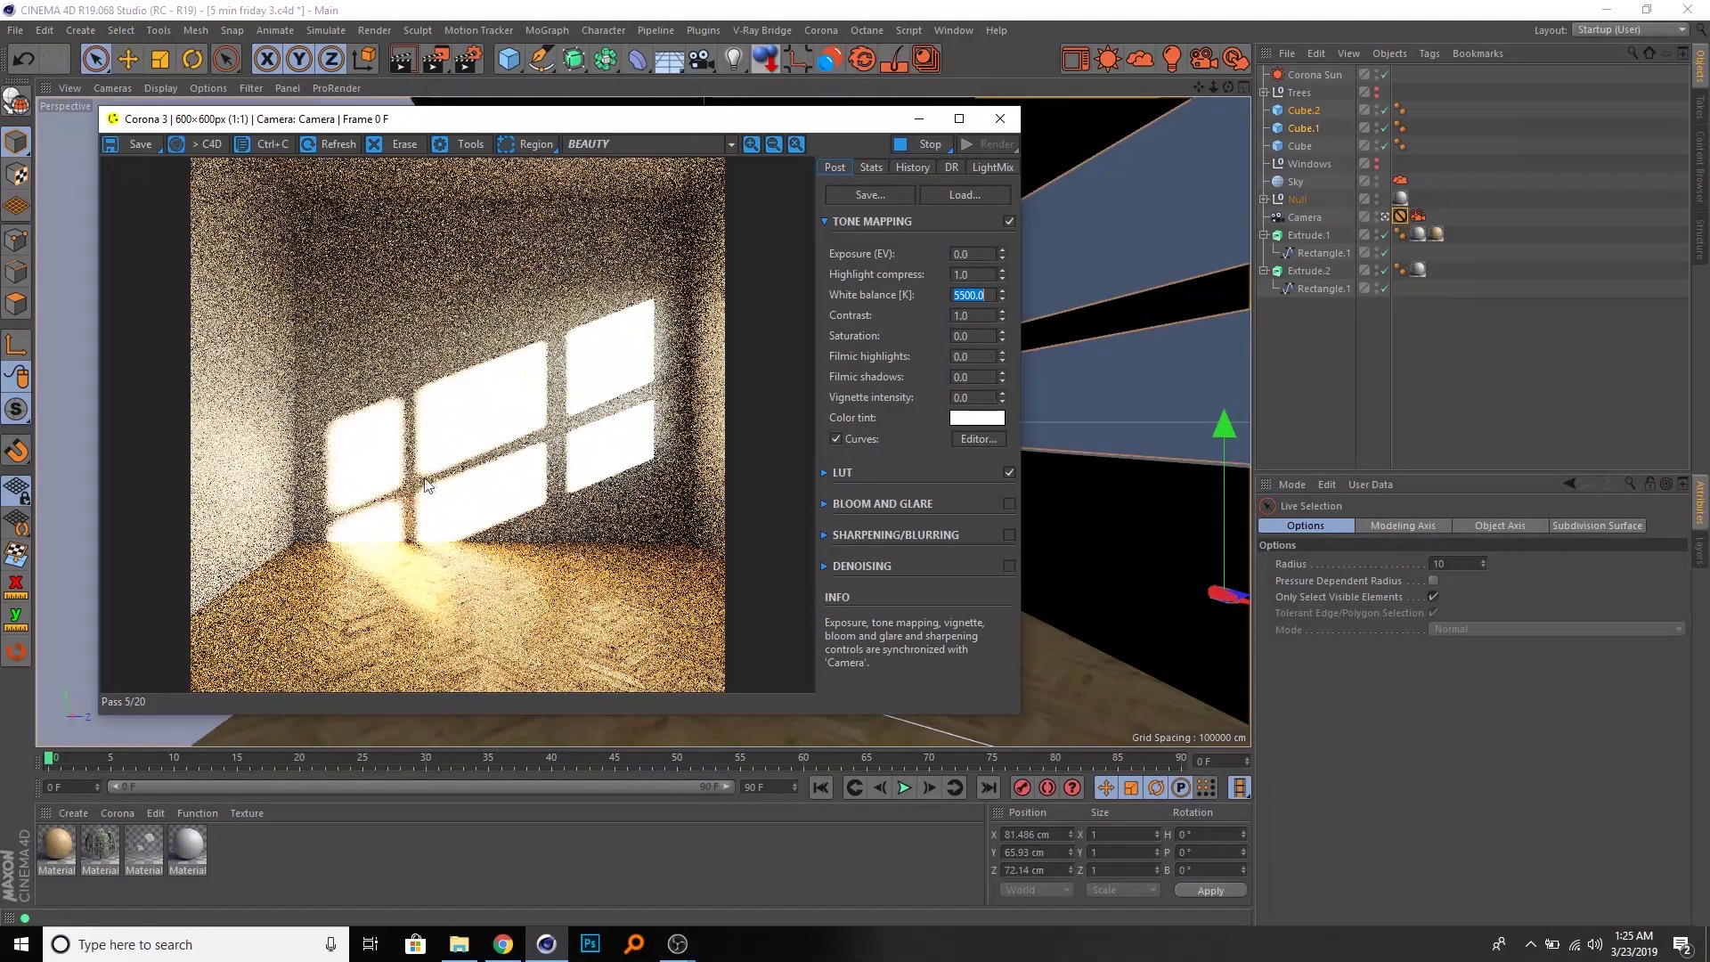
{"action": "left_click", "coordinate": [1287, 164]}
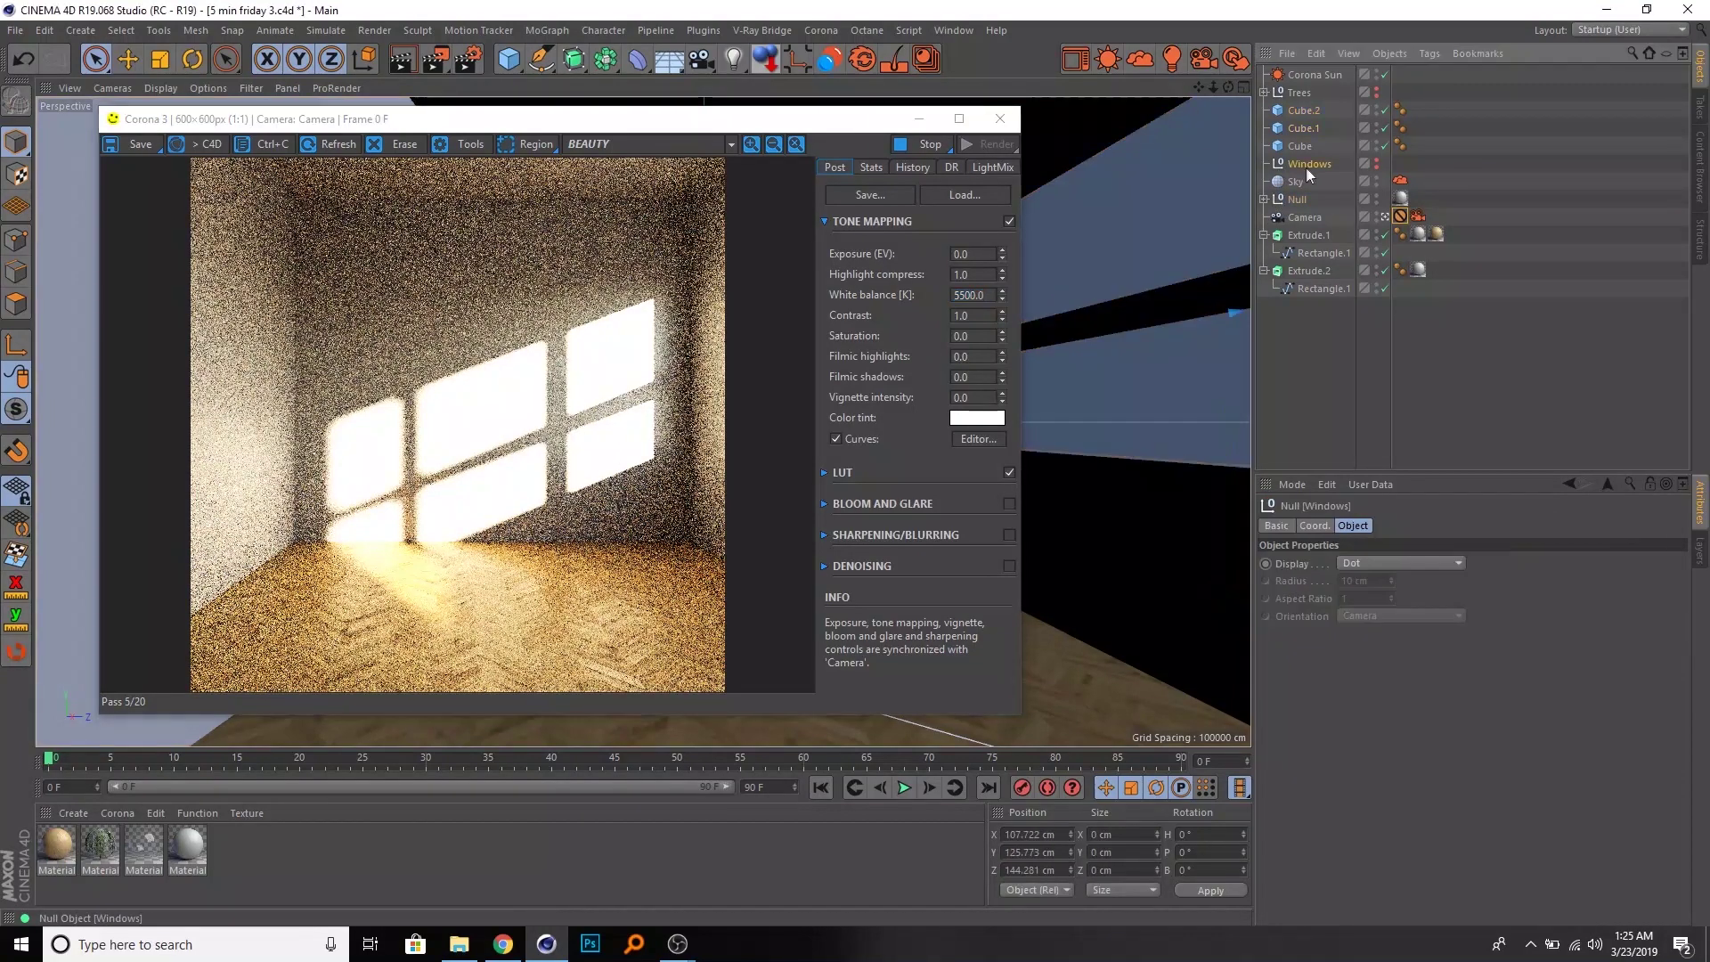
- Delete the Windows null, minimise the render window, switch to free view and expand Trees
{"action": "key", "text": "Delete"}
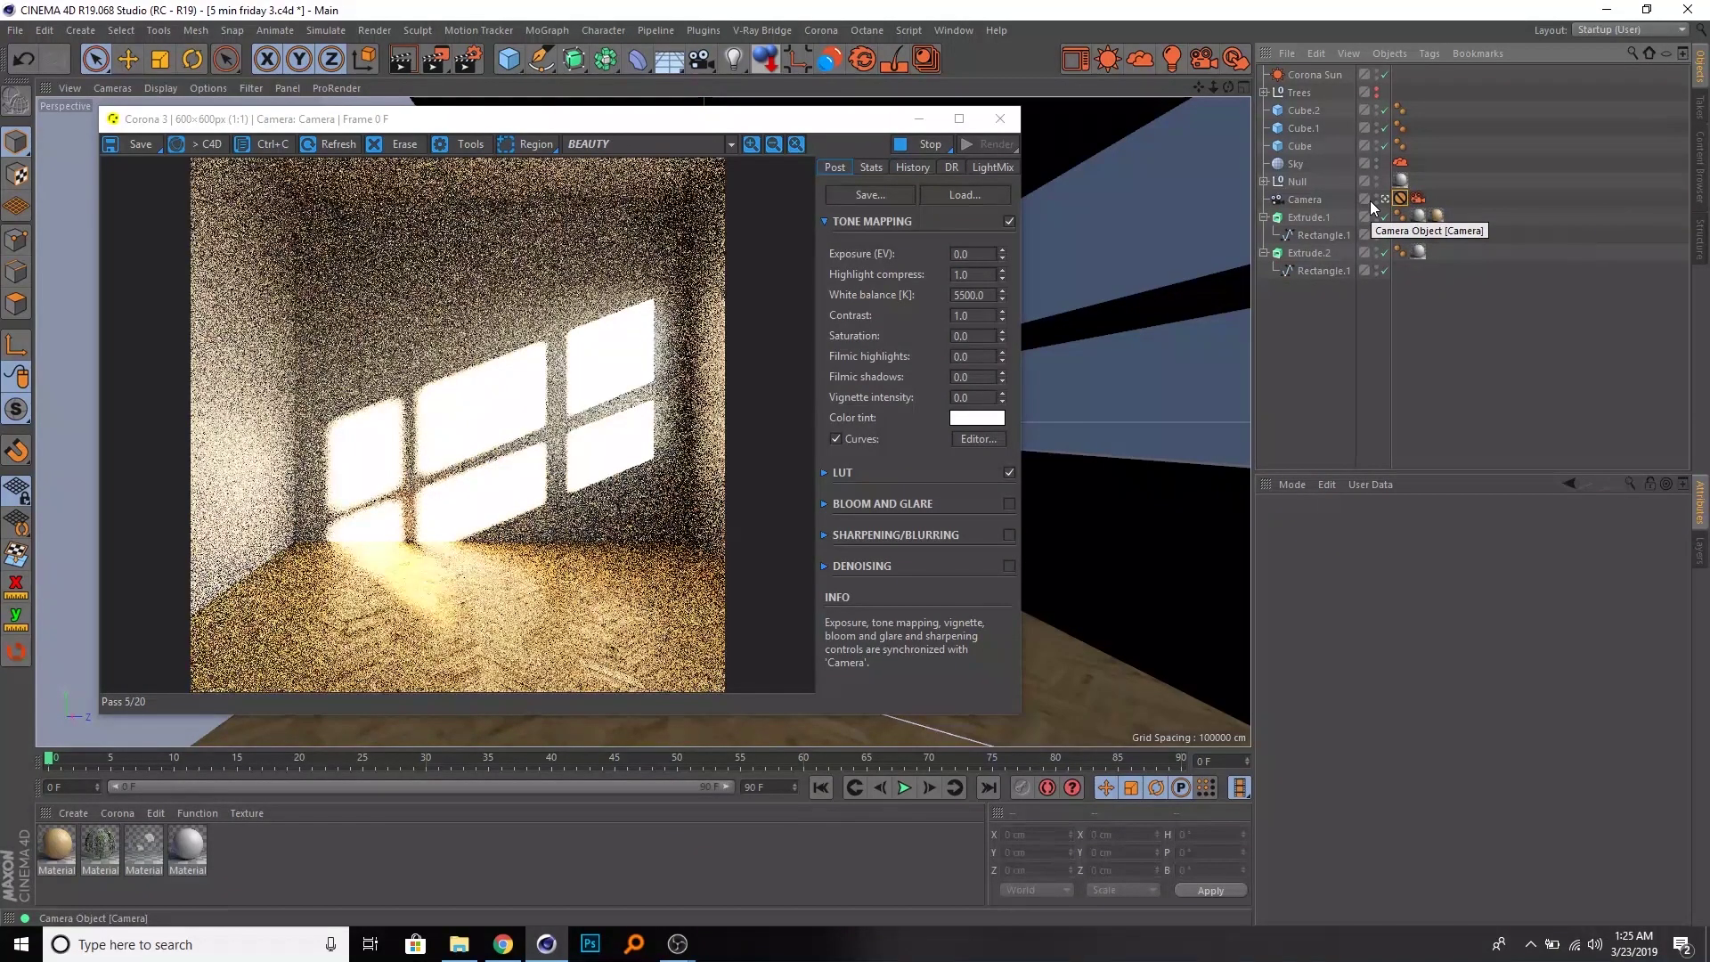
{"action": "left_click", "coordinate": [915, 122]}
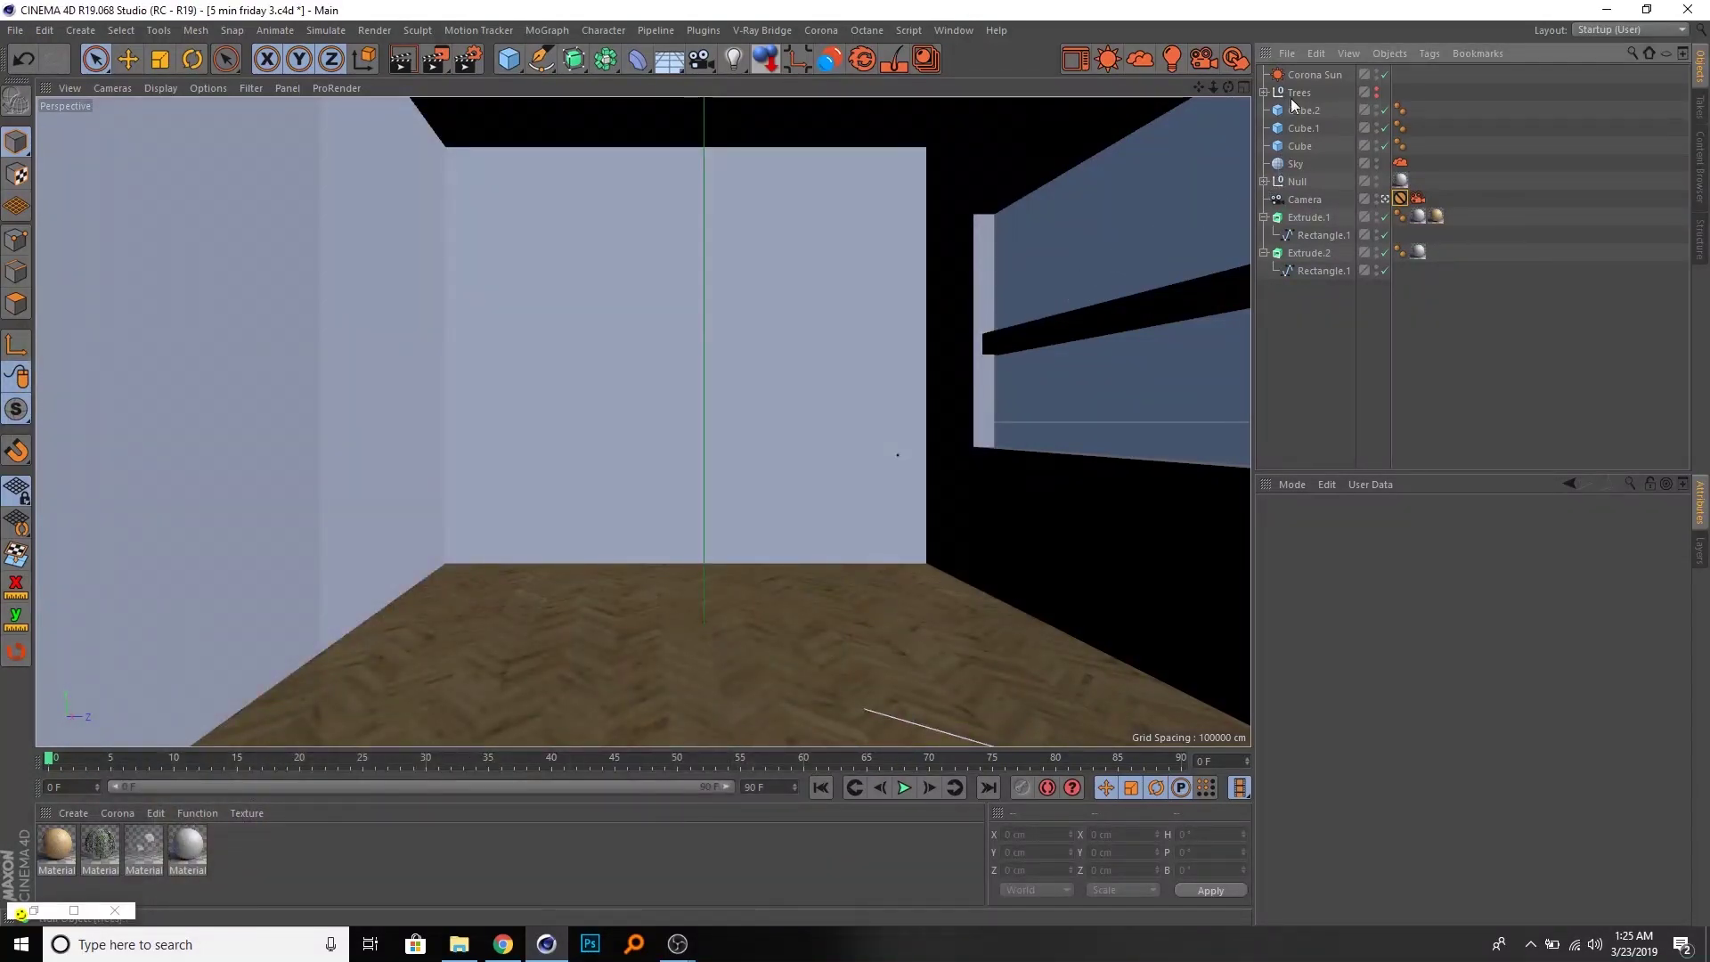
{"action": "left_click", "coordinate": [1385, 199]}
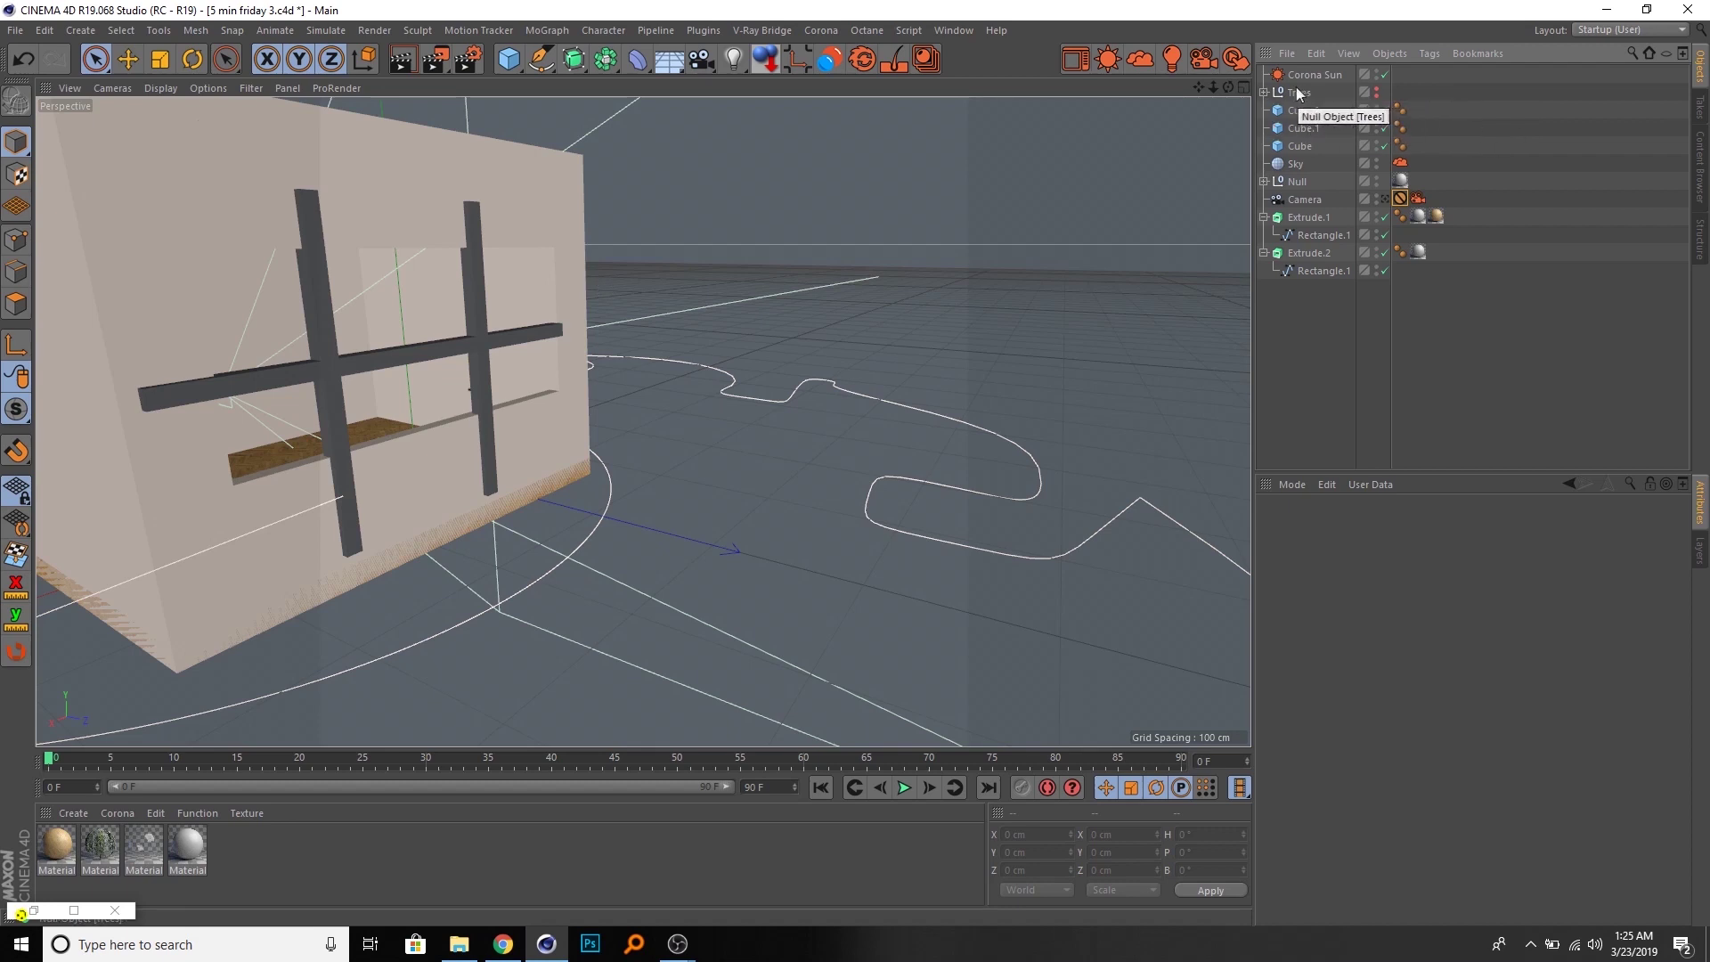
{"action": "left_click", "coordinate": [1264, 92]}
- Select the backing plane named Plane in the Trees group of the object list
{"action": "left_click", "coordinate": [1305, 110]}
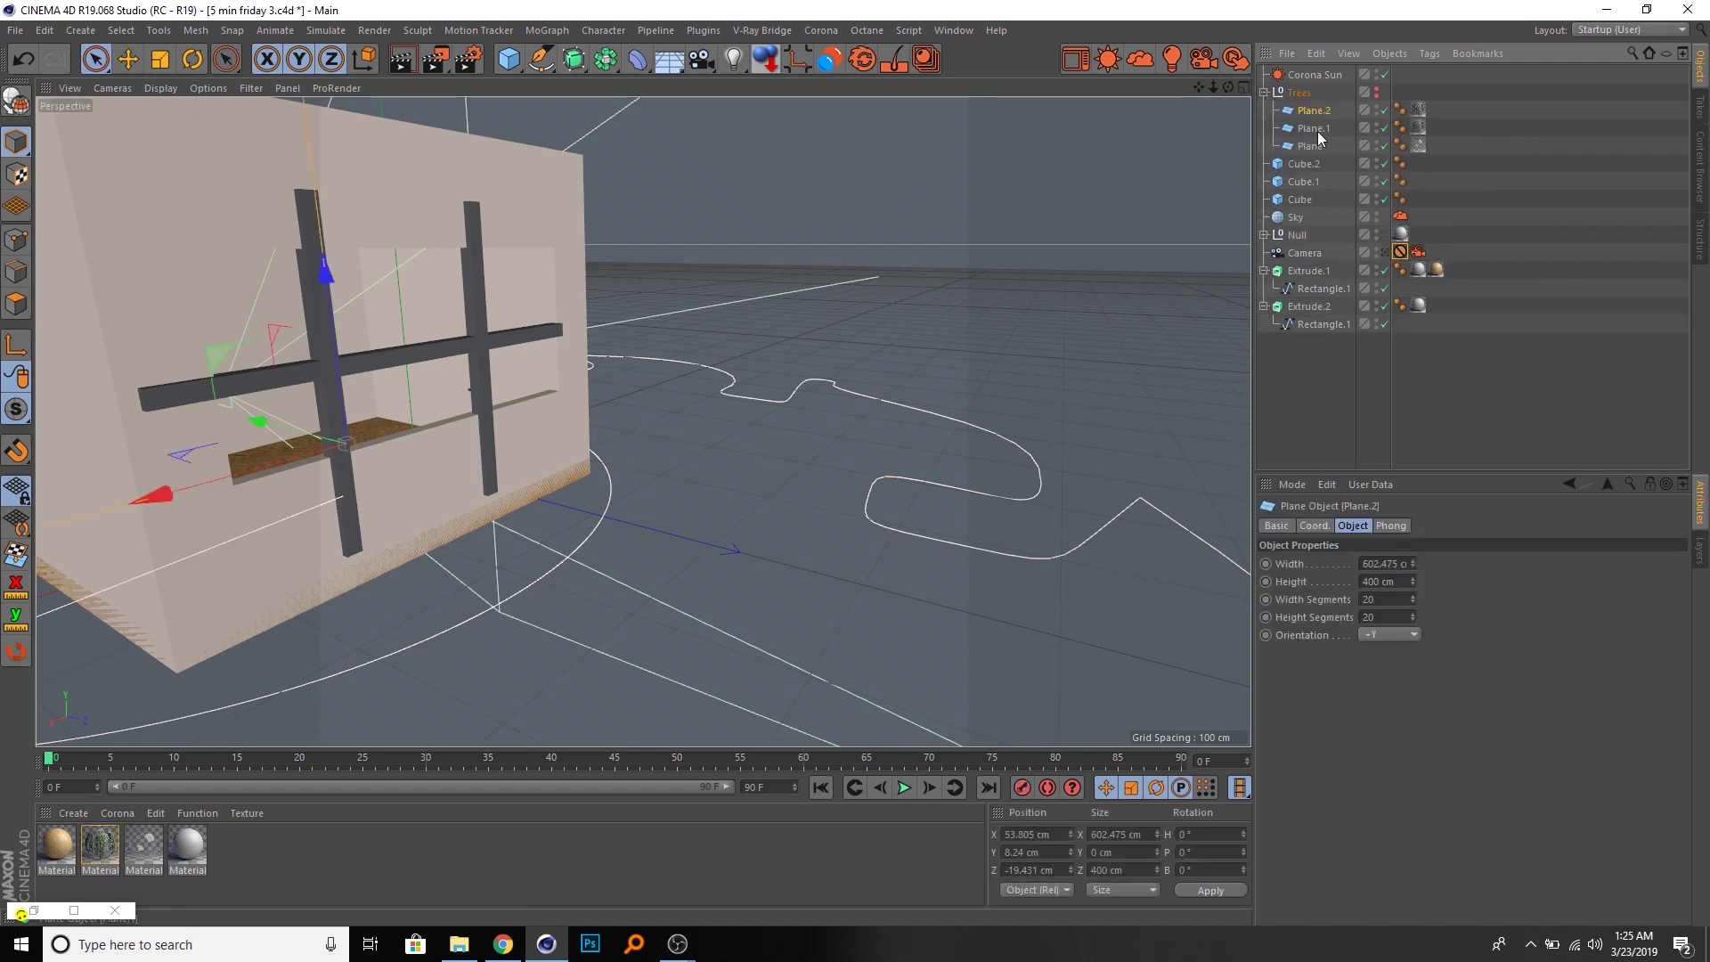
{"action": "left_click", "coordinate": [1318, 128]}
{"action": "left_click", "coordinate": [1316, 147]}
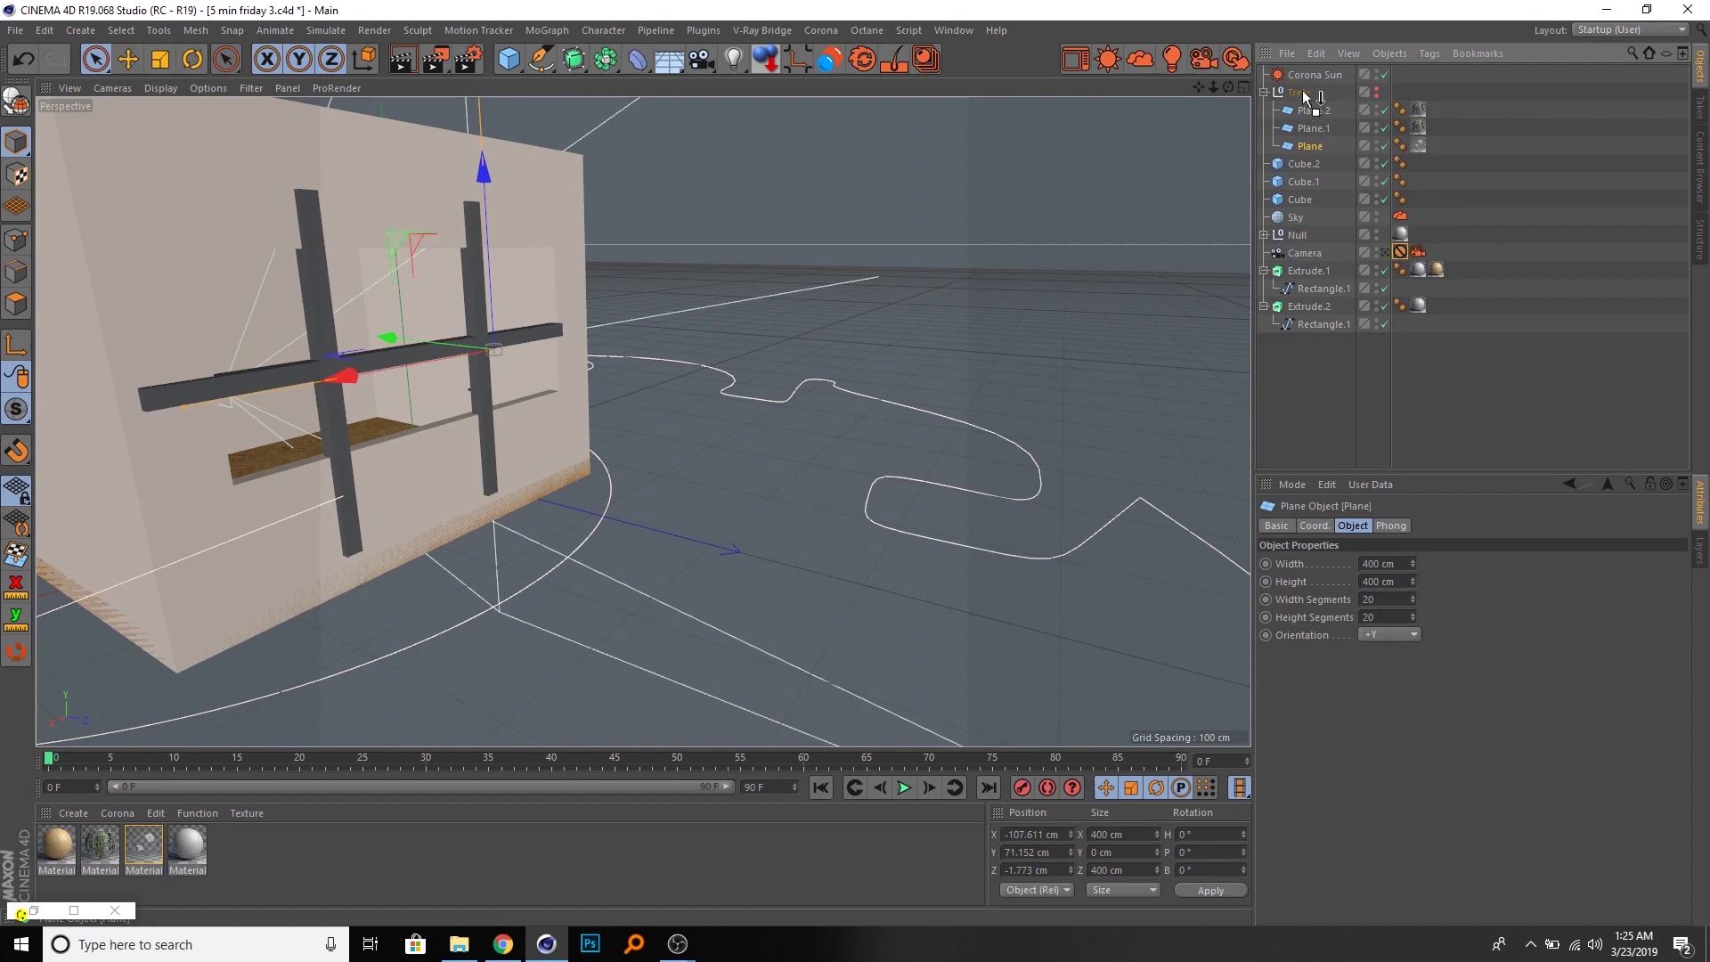
{"action": "left_click_drag", "start_coordinate": [1307, 83], "coordinate": [1307, 85]}
- Shift the backing plane sideways along X and scale it wider
{"action": "left_click_drag", "start_coordinate": [570, 350], "coordinate": [298, 212], "text": "alt"}
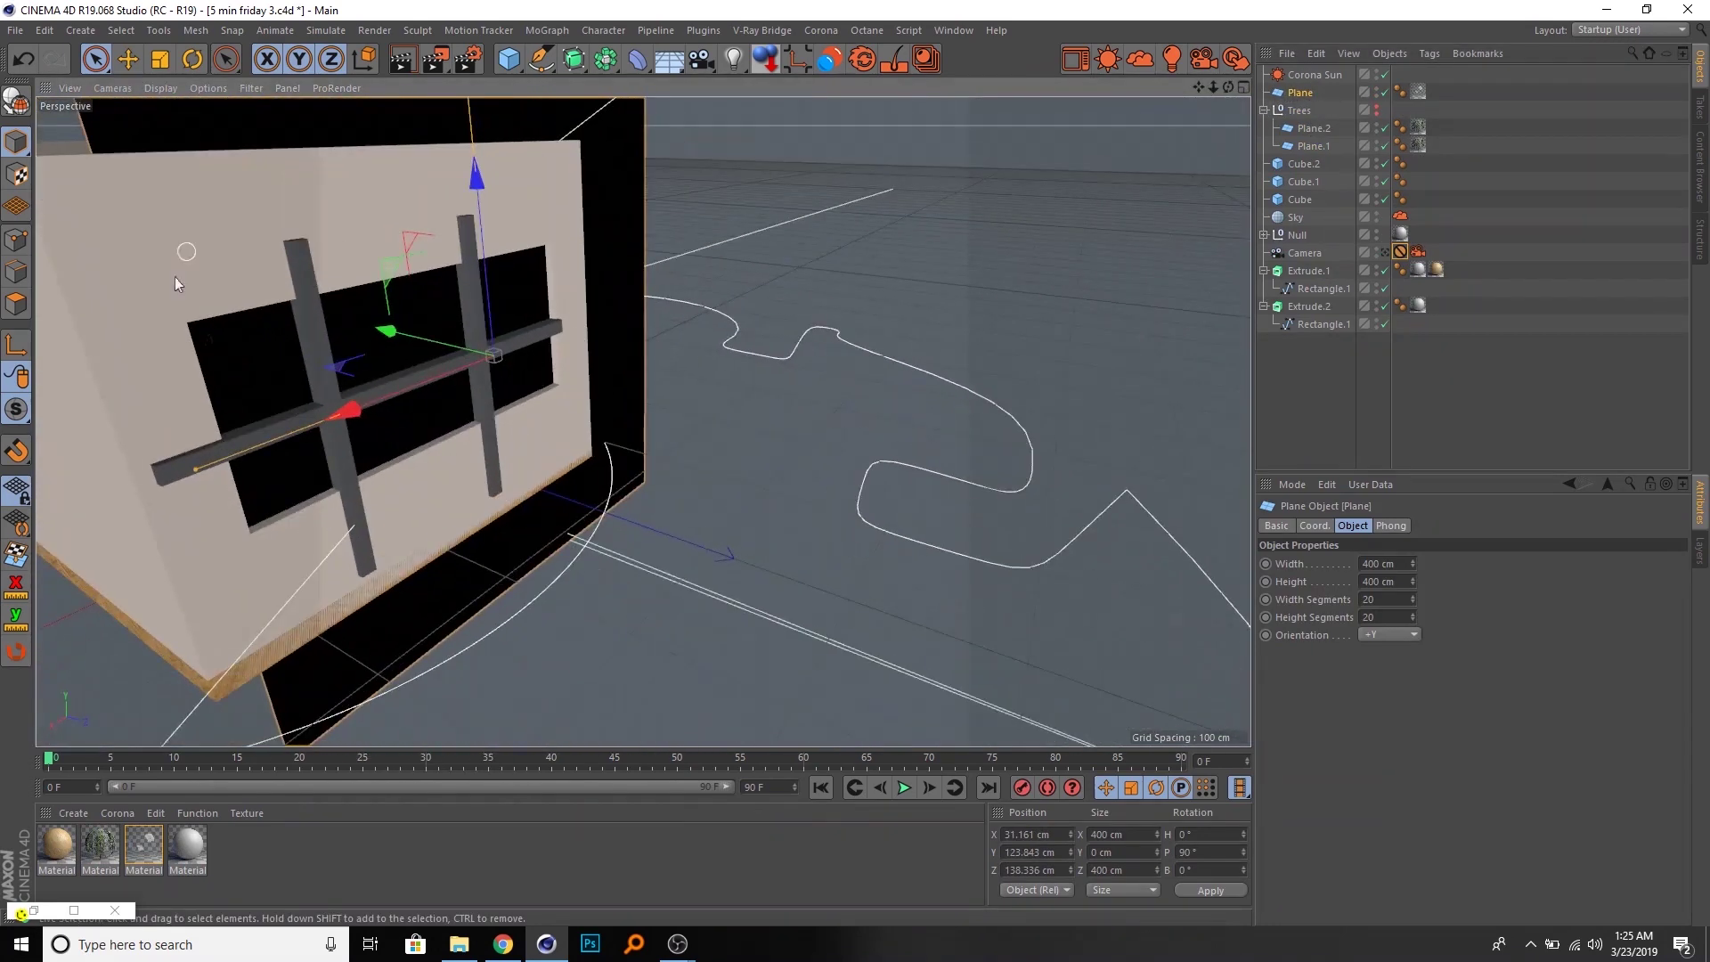
{"action": "left_click_drag", "start_coordinate": [527, 276], "coordinate": [333, 387], "text": "alt"}
{"action": "key", "text": "t"}
{"action": "key", "text": "e"}
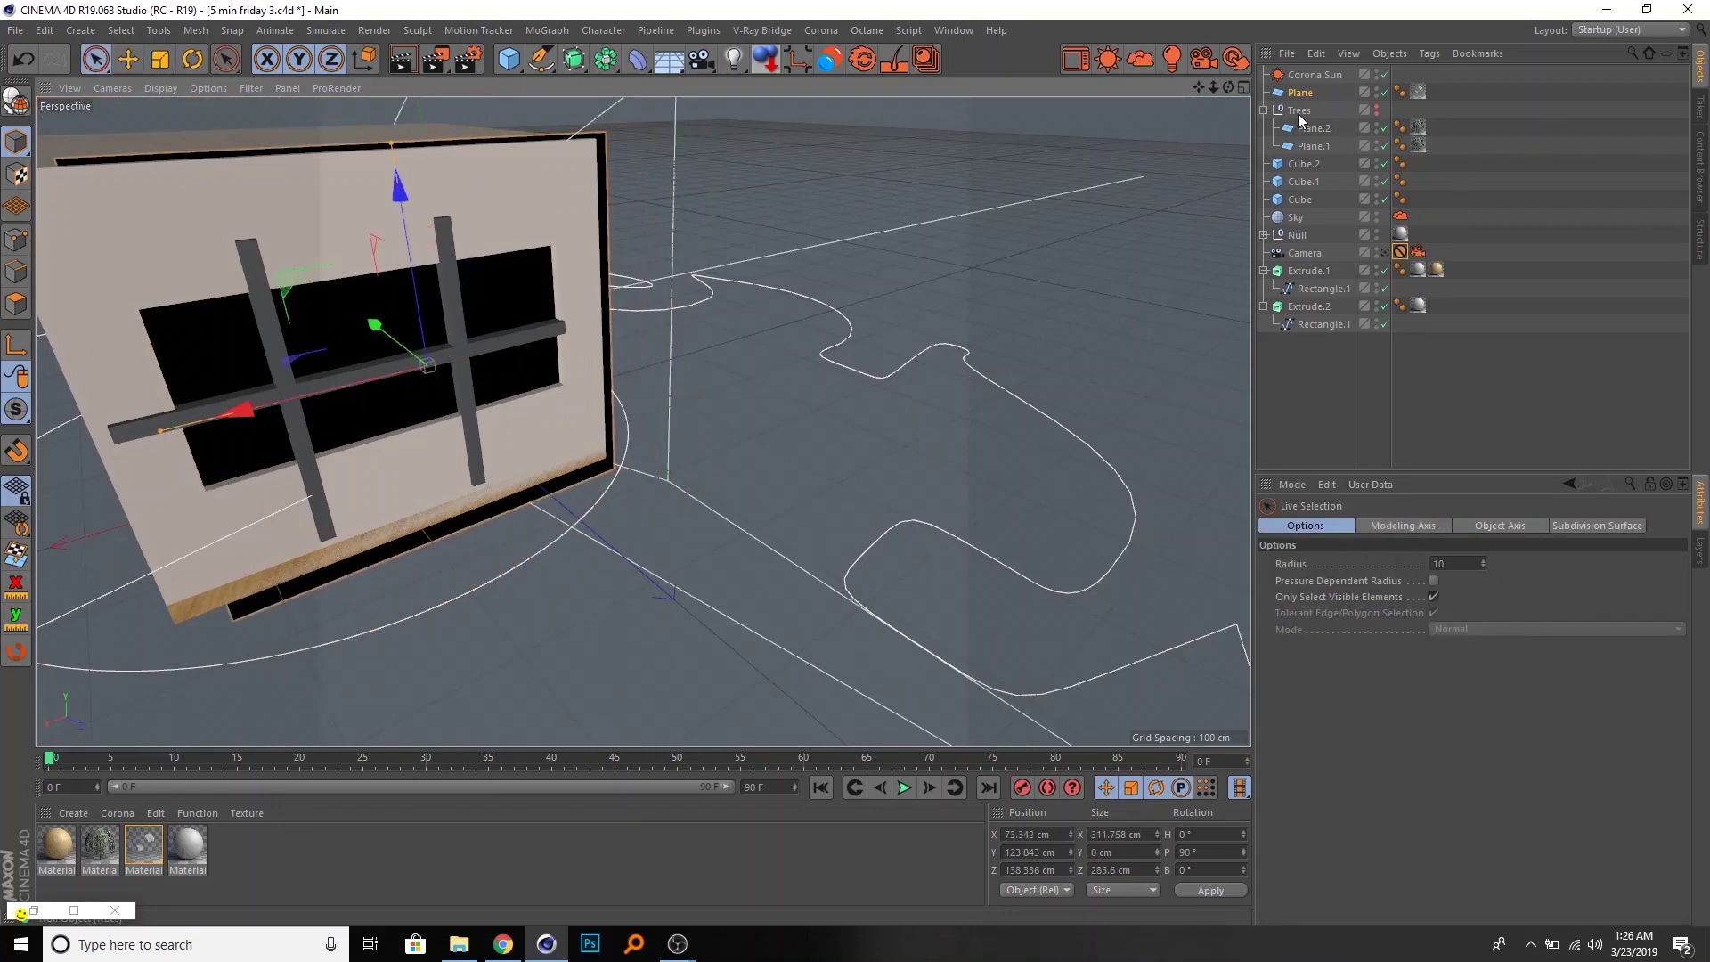
- Drag Plane.2 and Plane.1 out of the Trees null to the top level
{"action": "left_click", "coordinate": [1316, 128]}
{"action": "left_click", "coordinate": [1317, 144], "text": "shift"}
{"action": "left_click_drag", "start_coordinate": [1317, 144], "coordinate": [1311, 97]}
{"action": "left_click_drag", "start_coordinate": [570, 293], "coordinate": [708, 302], "text": "alt"}
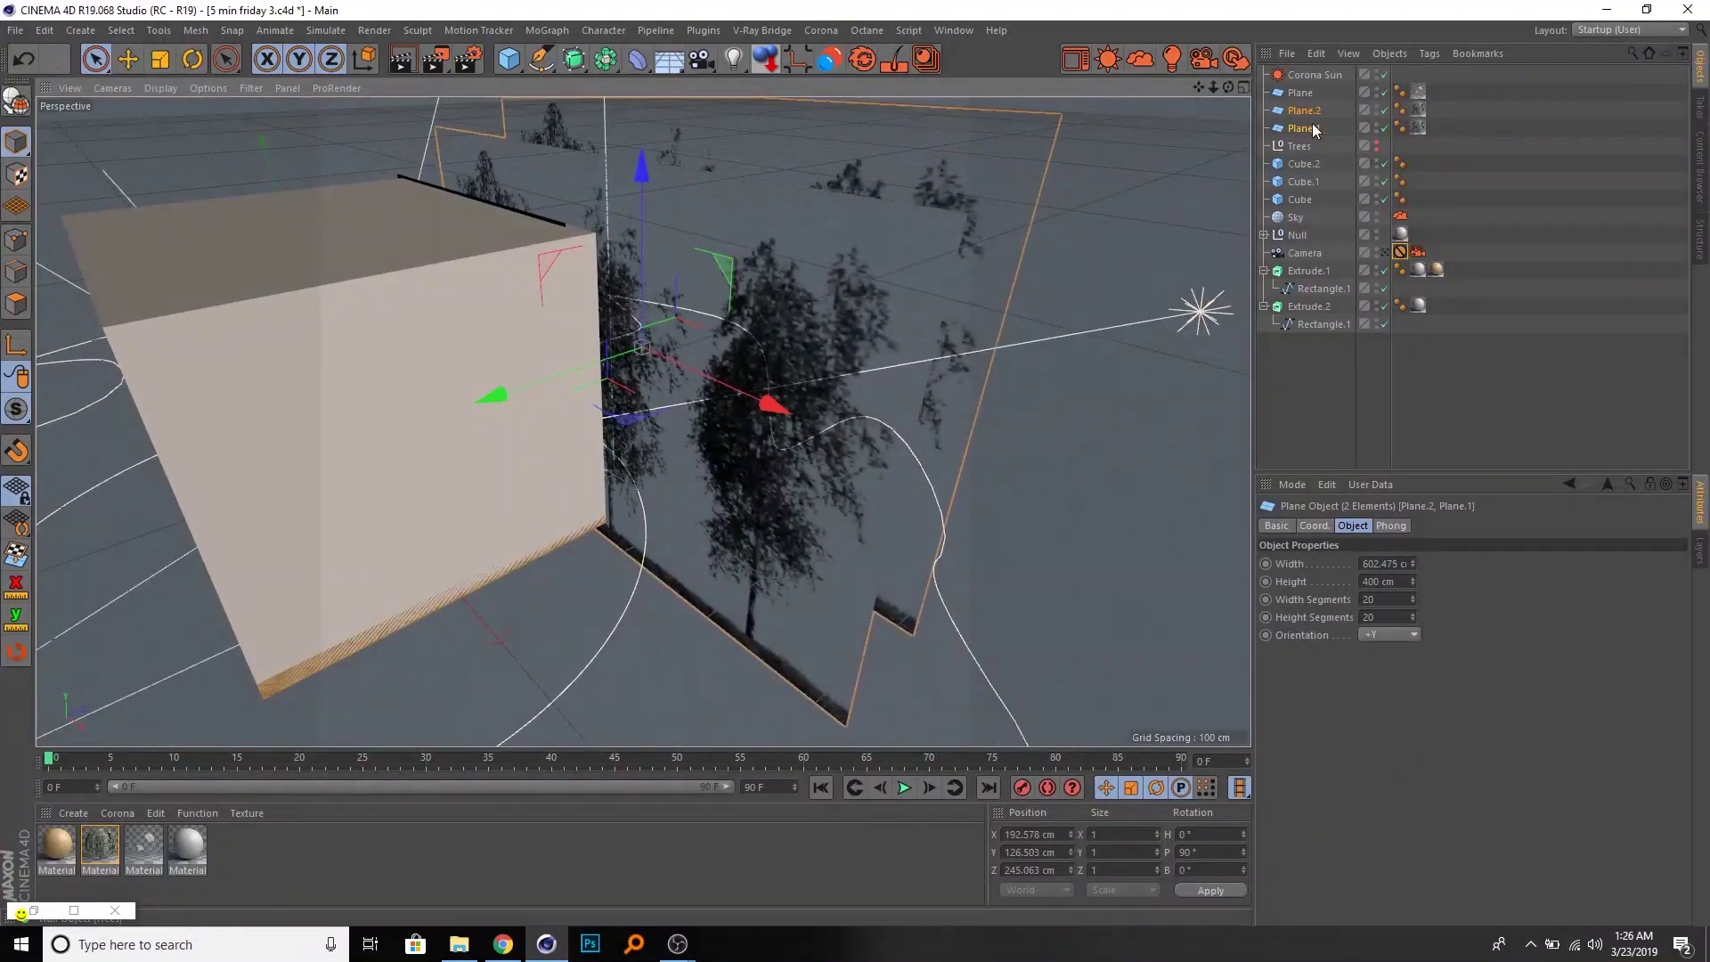
- Open the tree material Material.2 and check its opacity settings
{"action": "left_click_drag", "start_coordinate": [921, 321], "coordinate": [518, 688], "text": "alt"}
{"action": "double_click", "coordinate": [114, 845]}
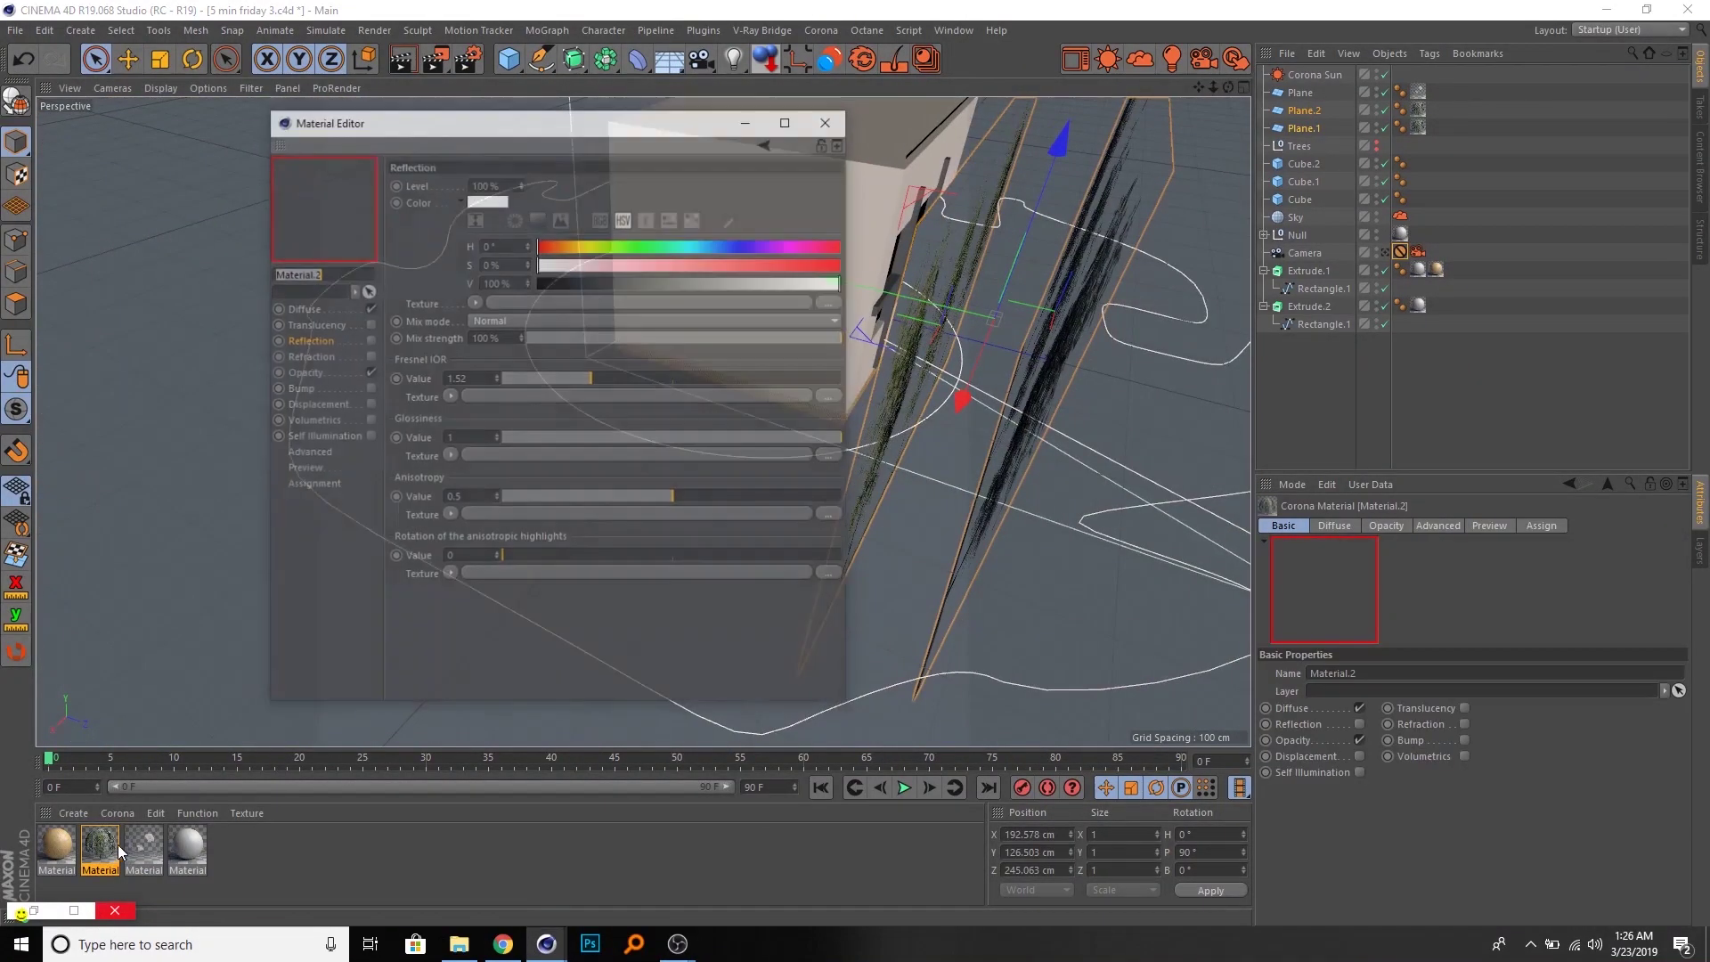
{"action": "left_click", "coordinate": [314, 373]}
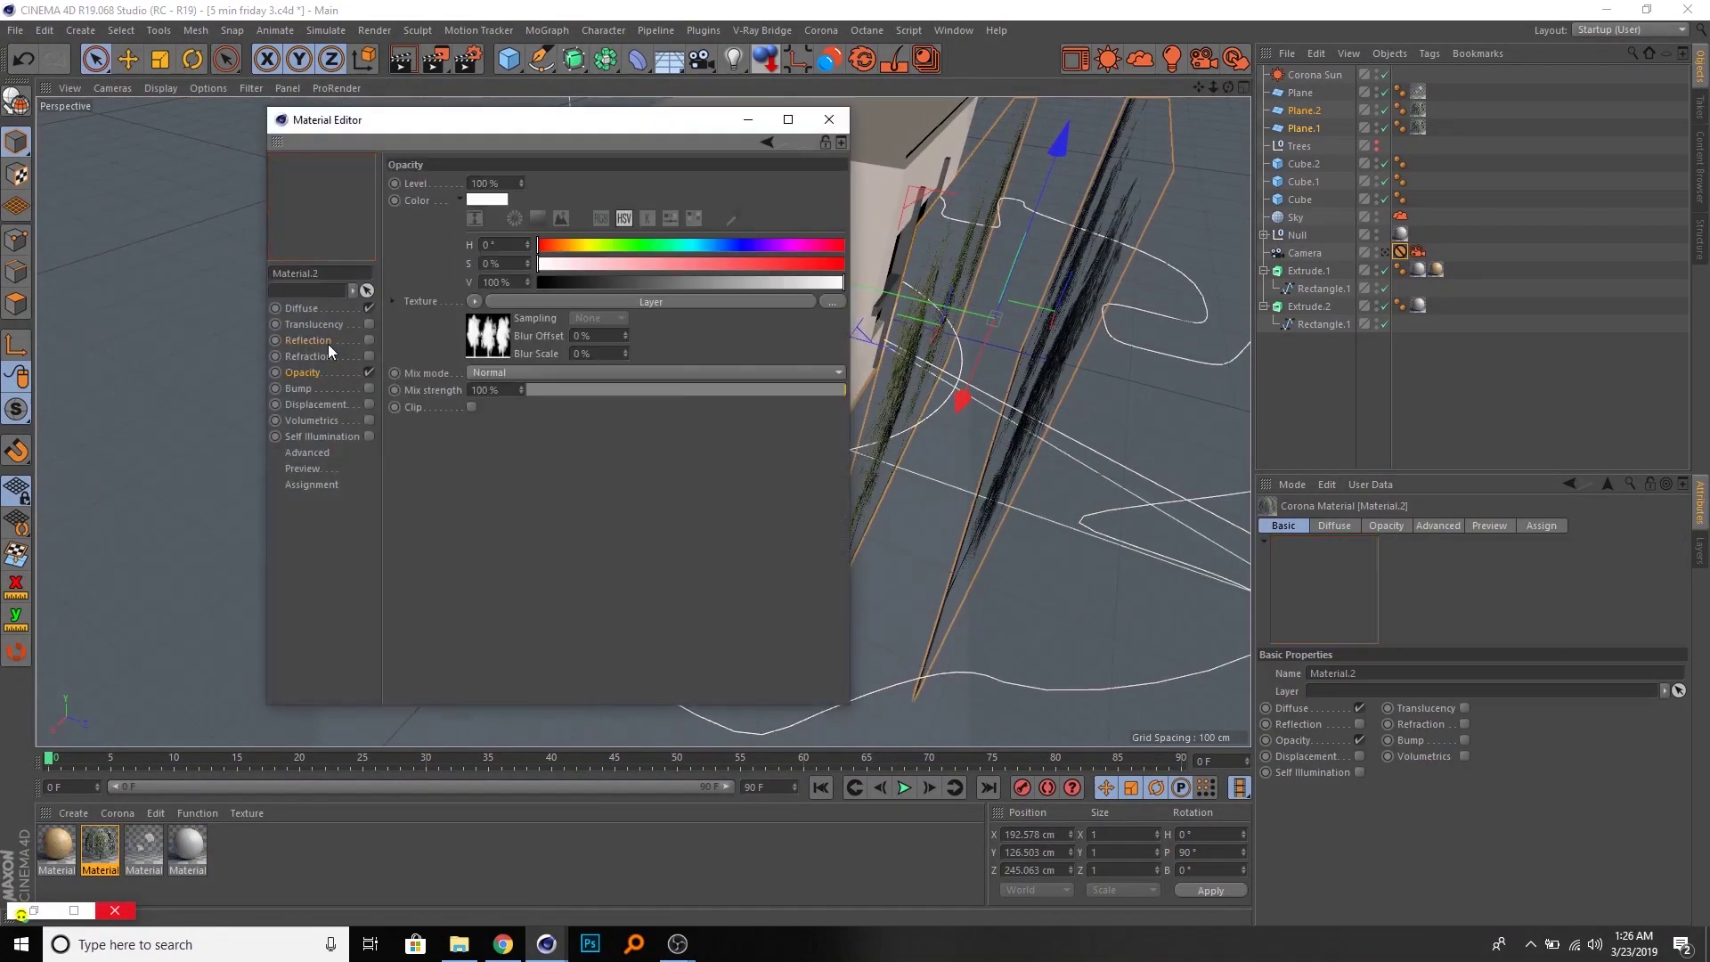
- Look through the room camera and bring back the minimized Corona render window
{"action": "left_click", "coordinate": [829, 120]}
{"action": "left_click", "coordinate": [1385, 252]}
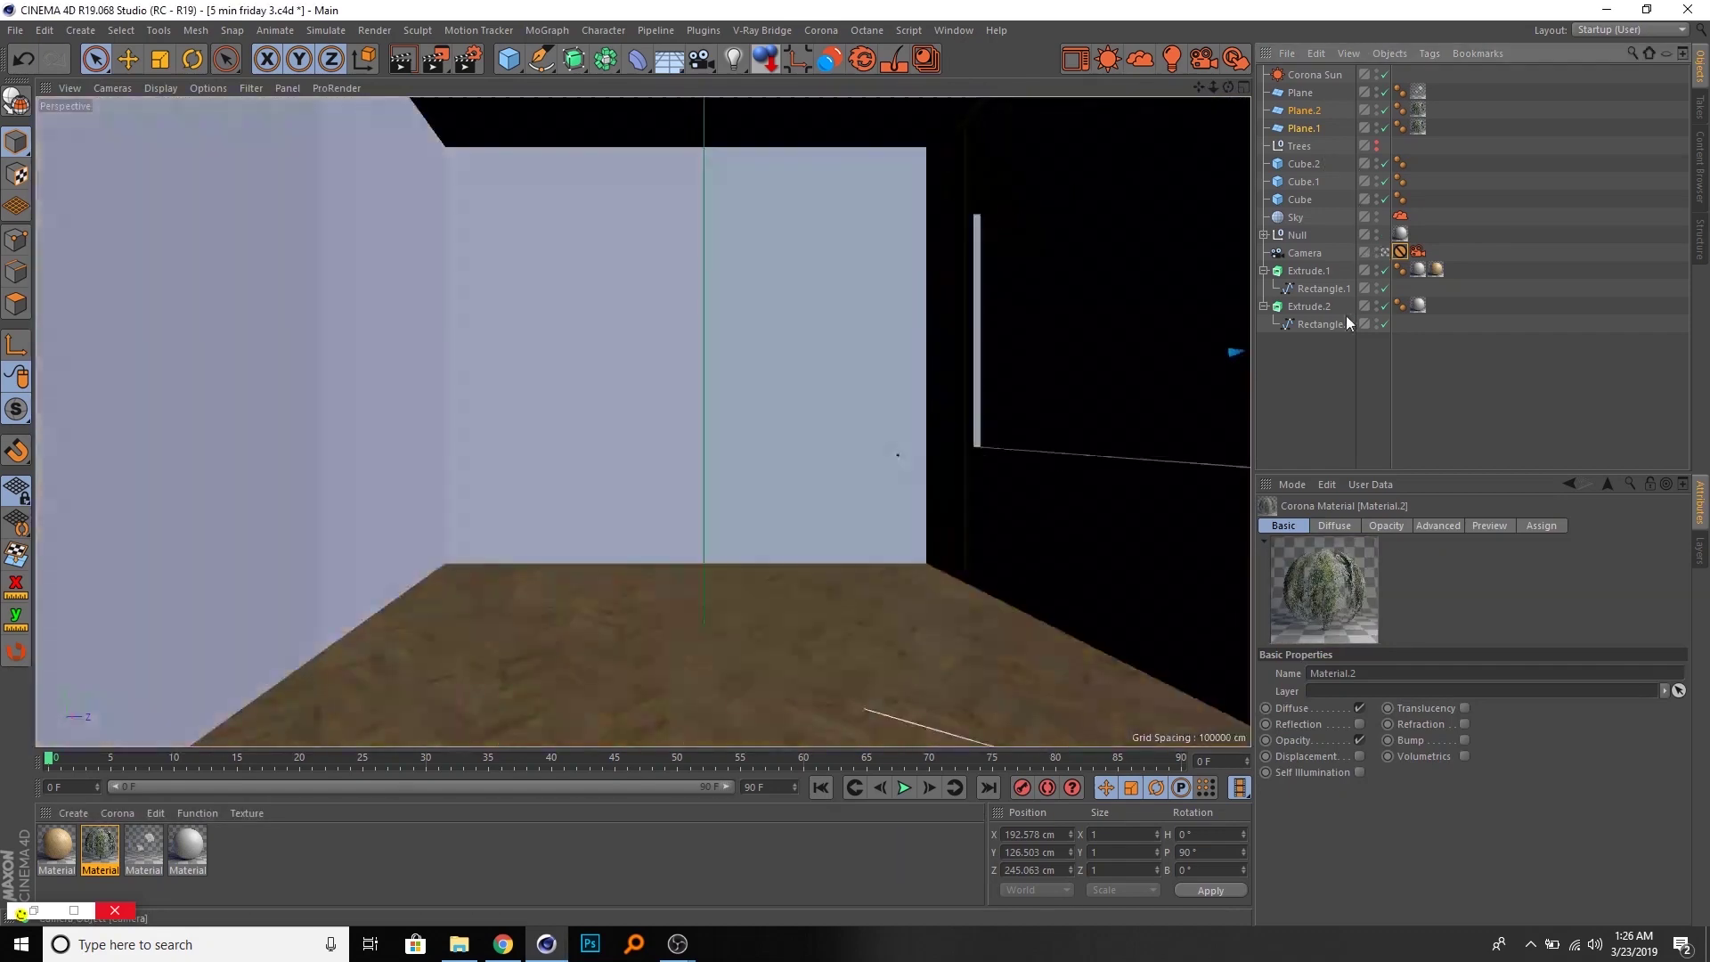
{"action": "left_click", "coordinate": [34, 910]}
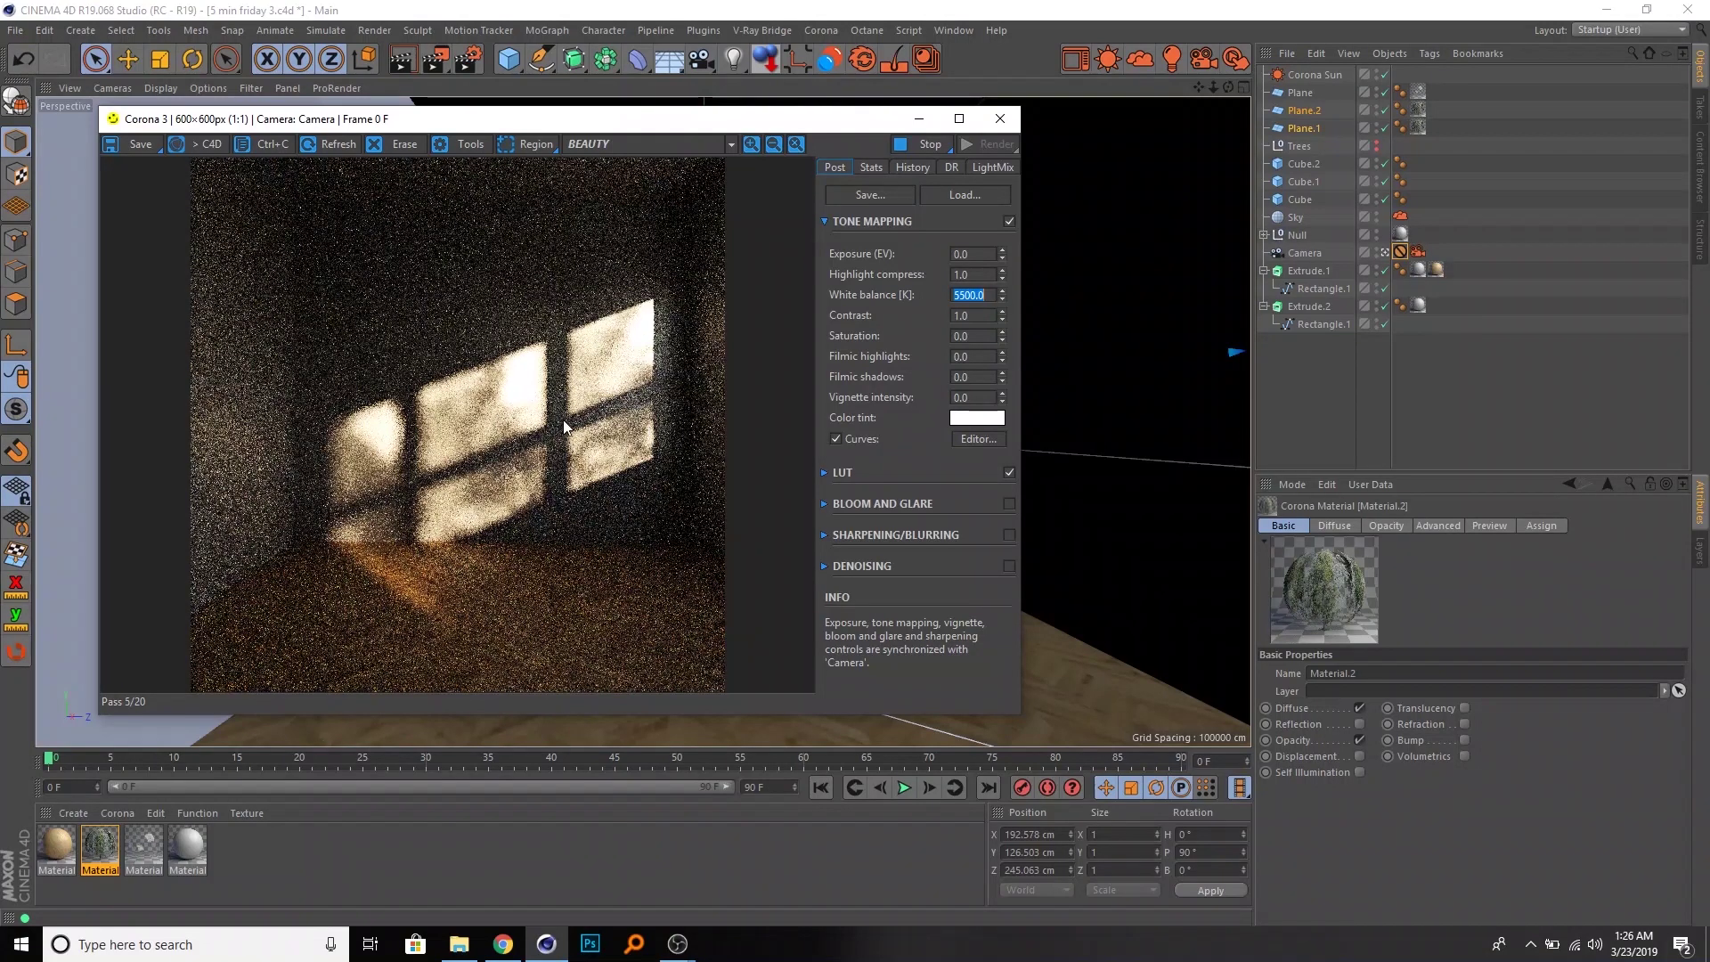
- Set the Corona VFB tone-mapping exposure to 2
{"action": "left_click", "coordinate": [970, 253]}
{"action": "type", "text": "2"}
{"action": "key", "text": "Return"}
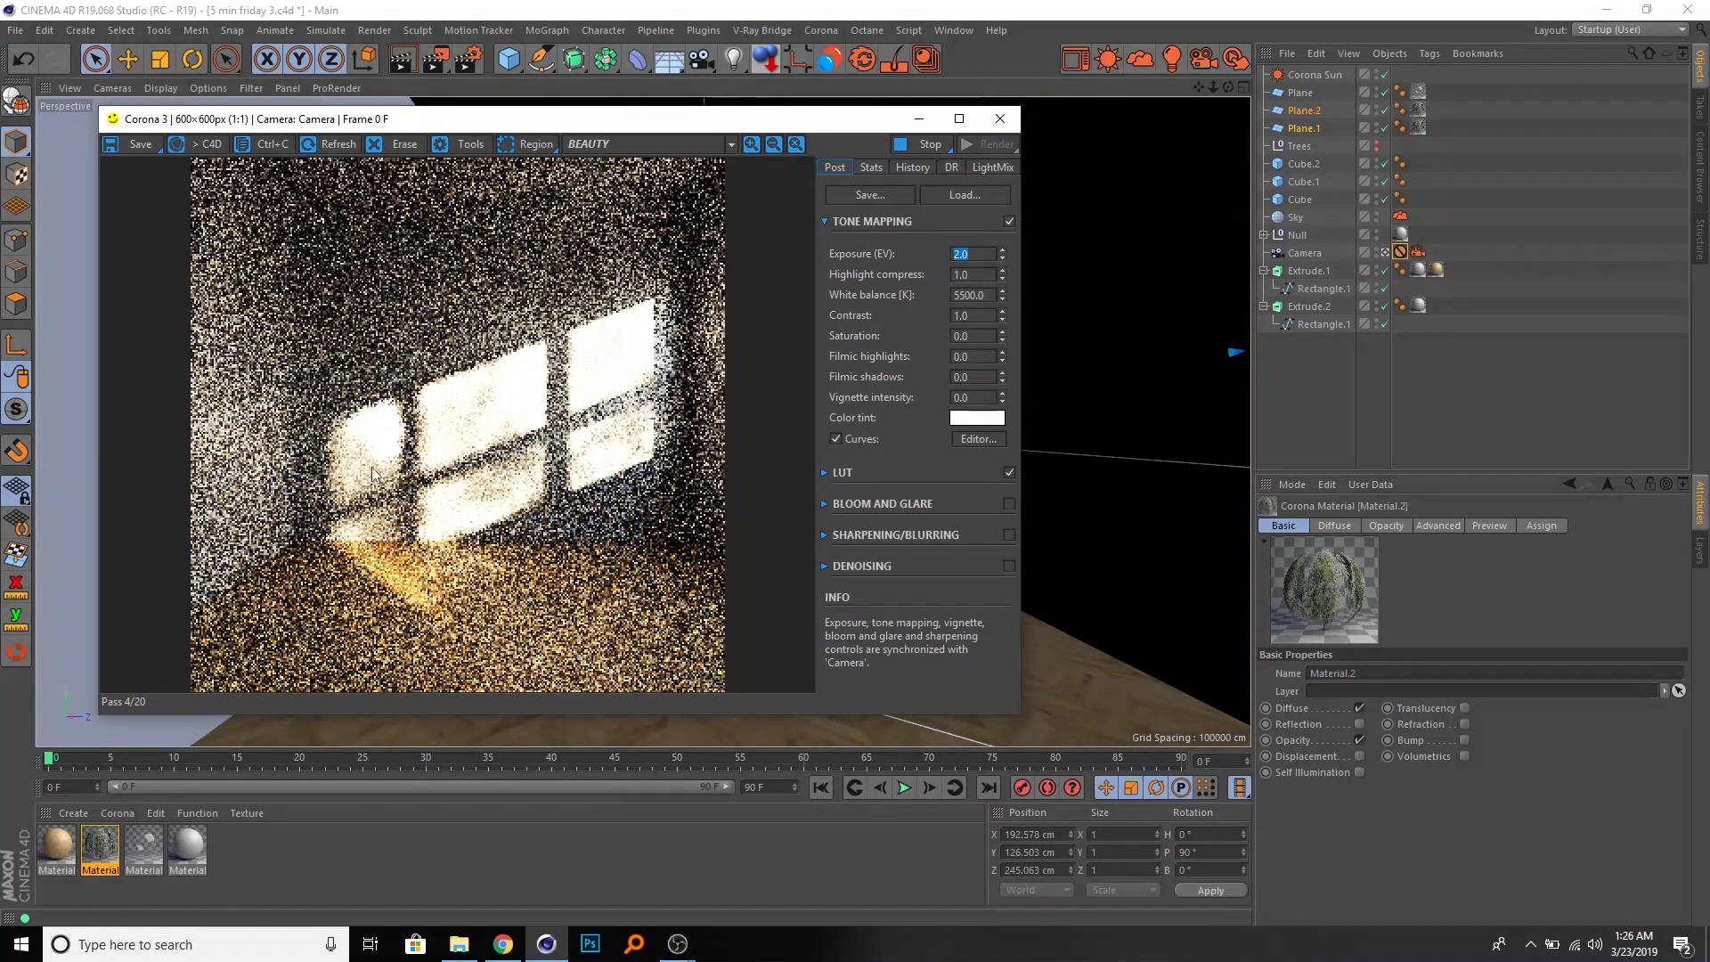
- Enable Bloom and Glare with an intensity of 10
{"action": "left_click", "coordinate": [855, 507]}
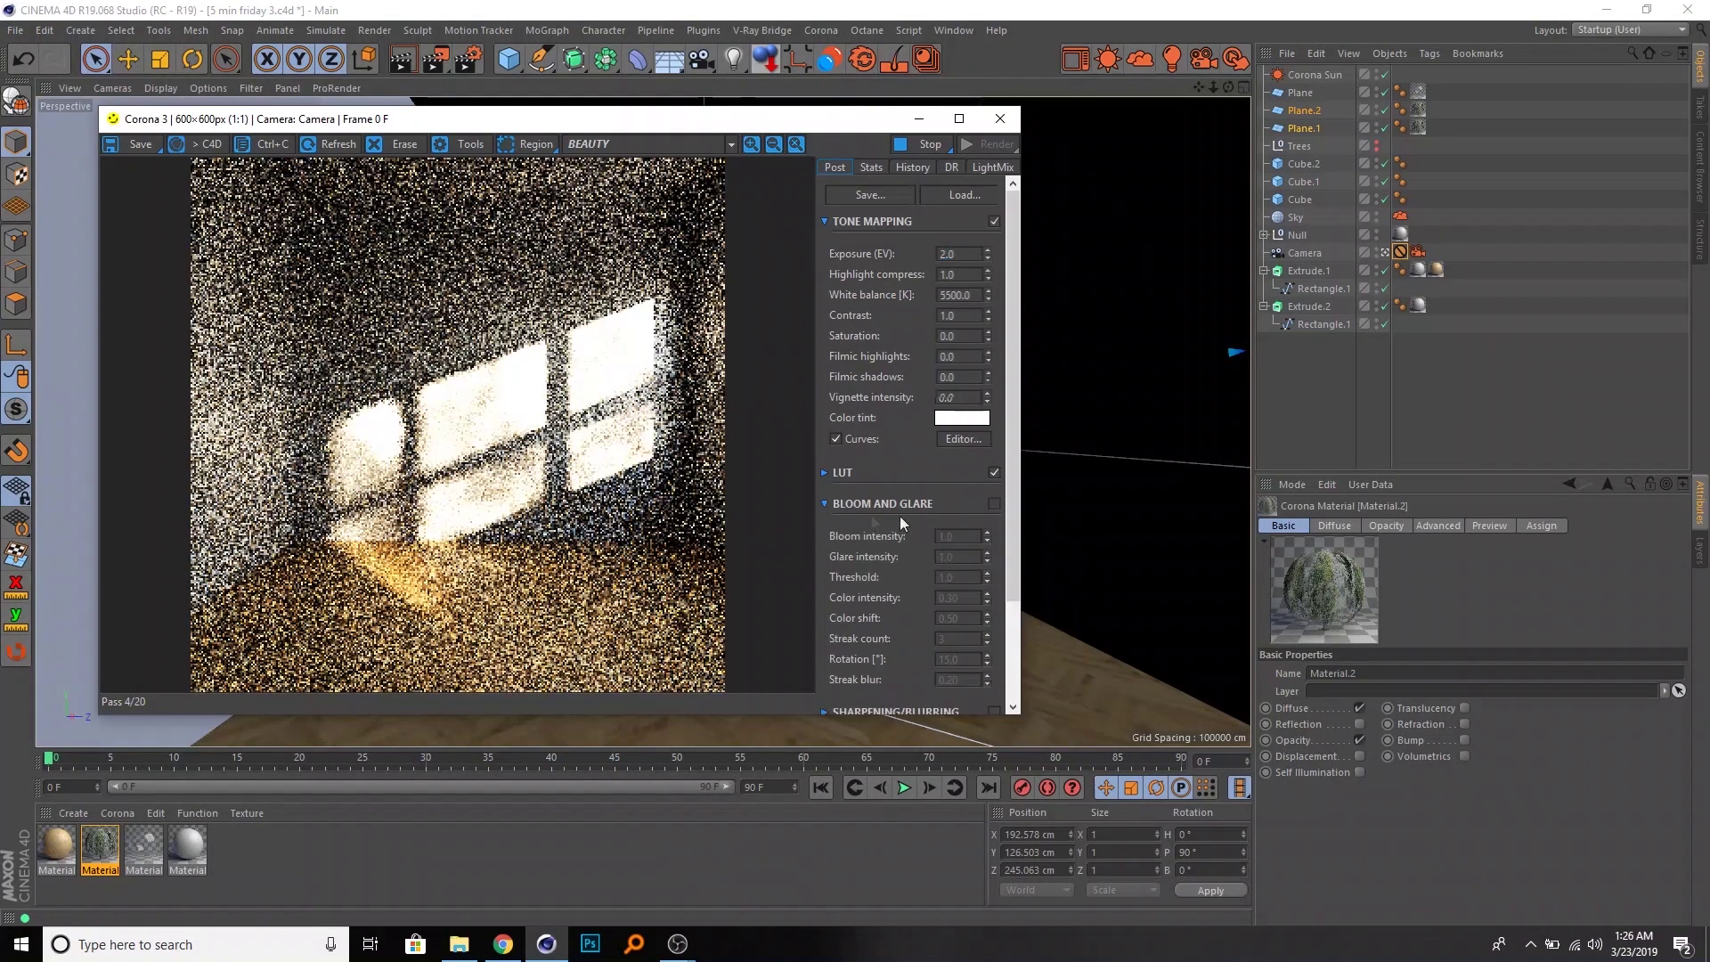
{"action": "left_click", "coordinate": [994, 503]}
{"action": "type", "text": "10"}
{"action": "key", "text": "Return"}
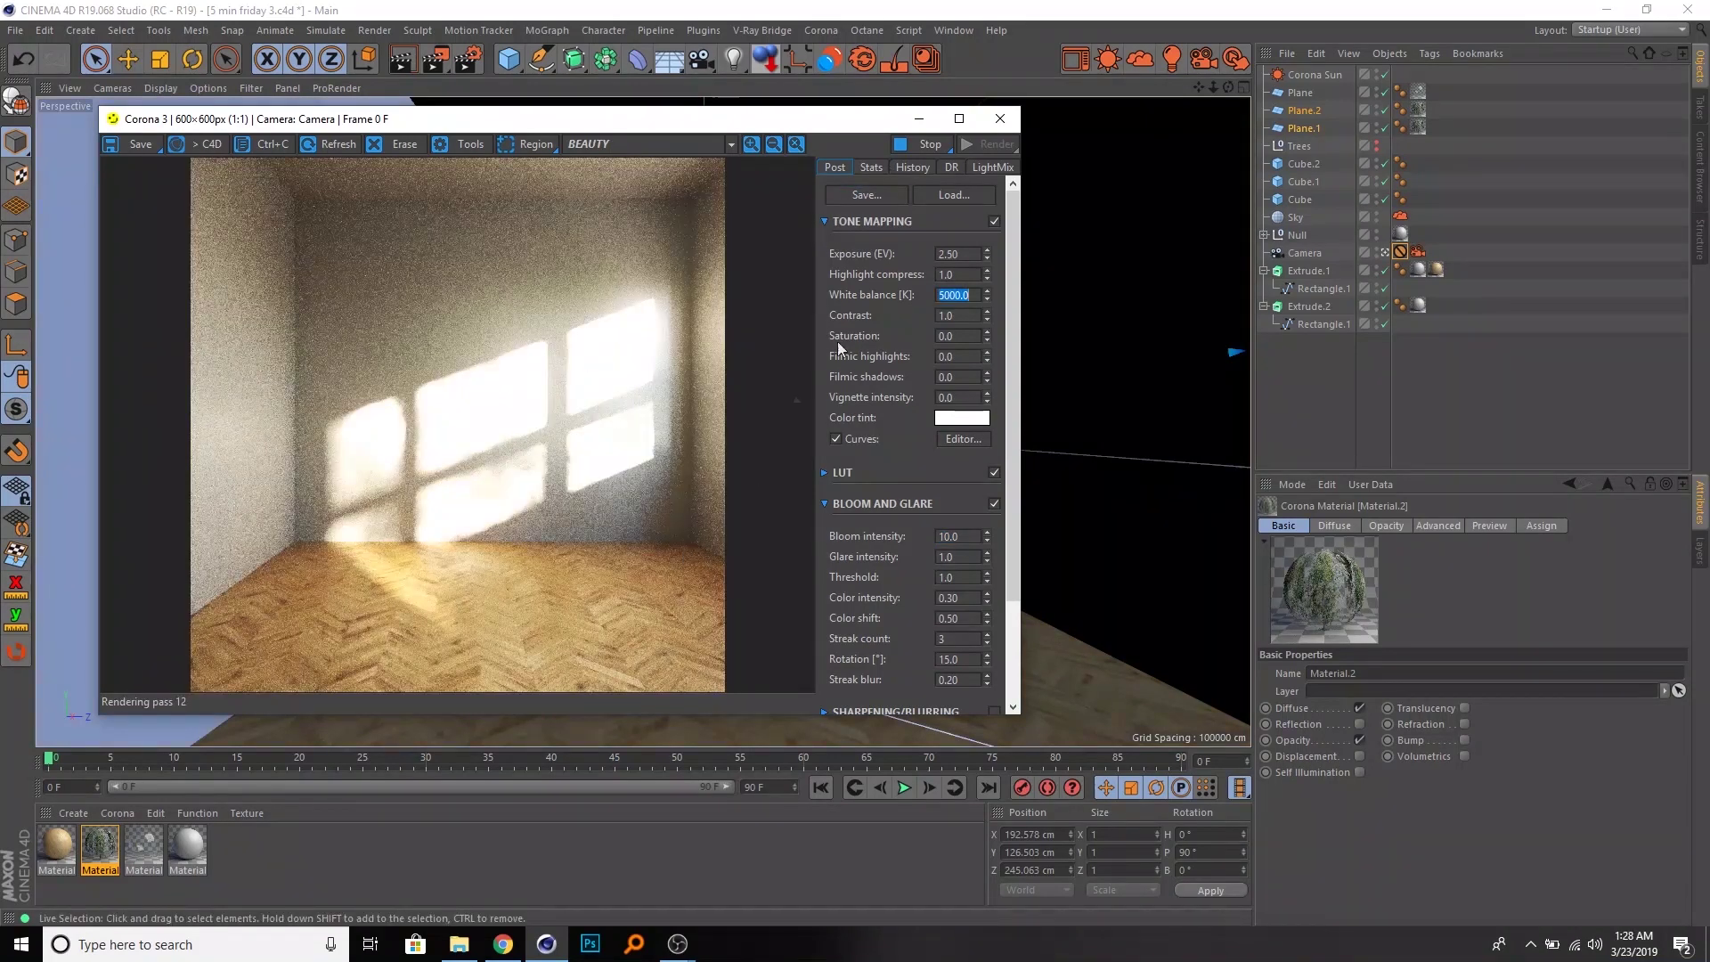
- Stop the Corona render so it denoises, then store the result in History
{"action": "left_click", "coordinate": [933, 148]}
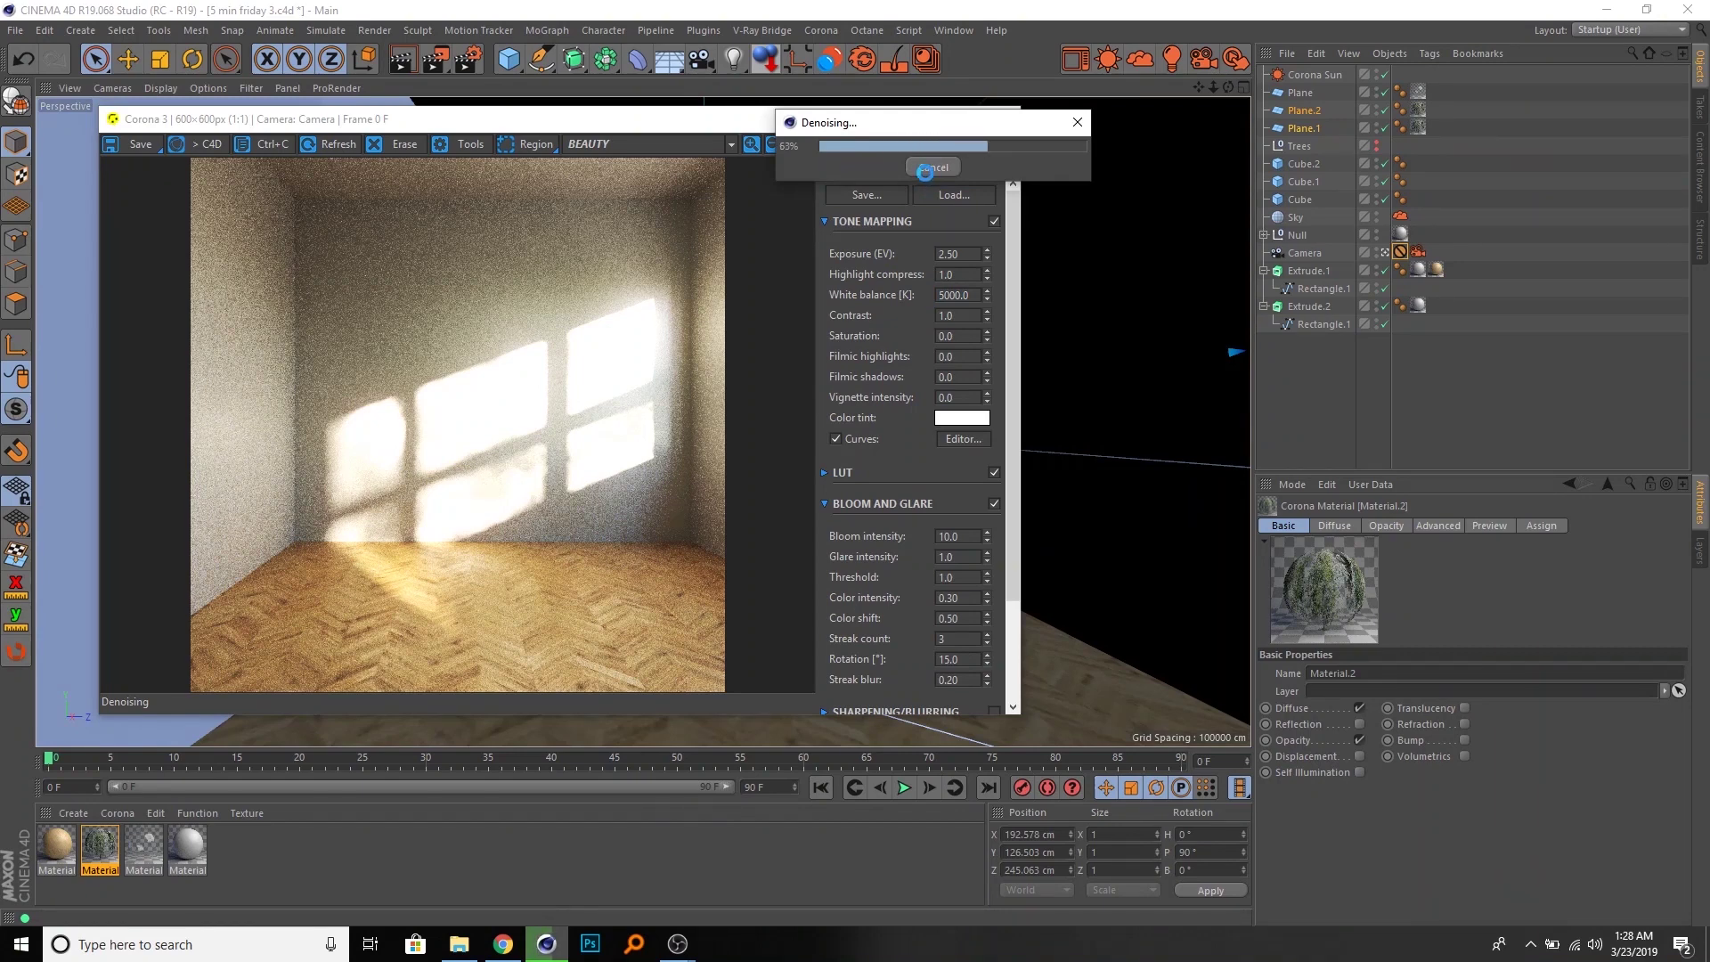
{"action": "left_click", "coordinate": [913, 168]}
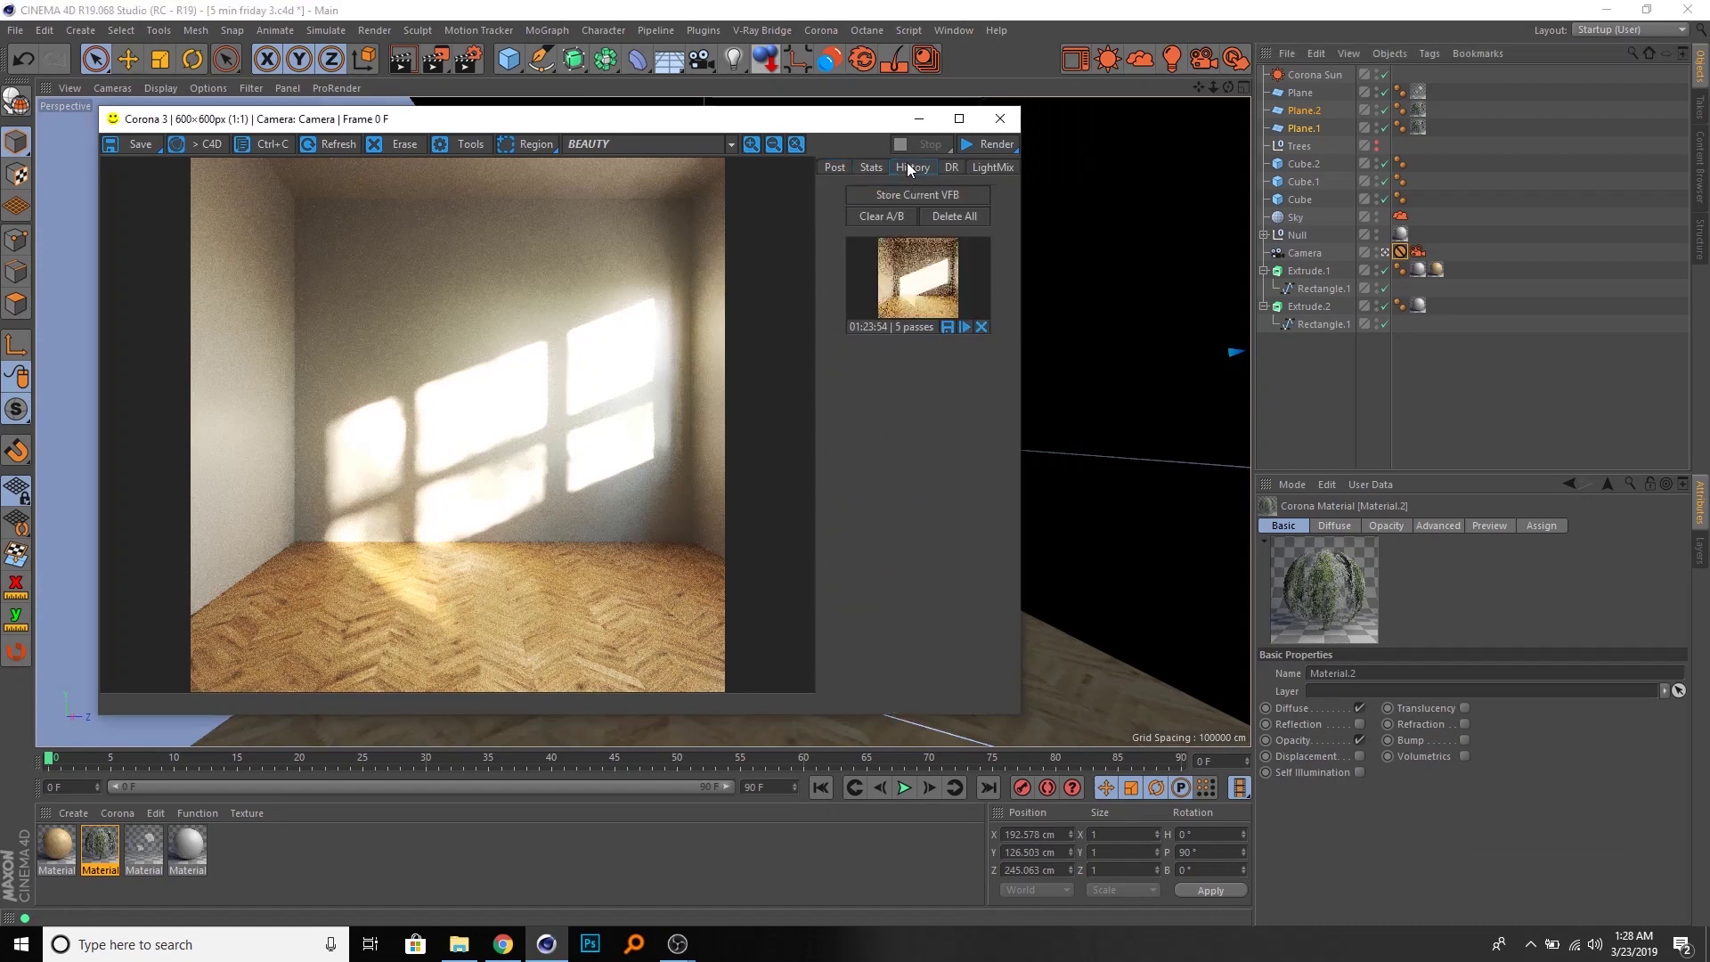
{"action": "left_click", "coordinate": [914, 193]}
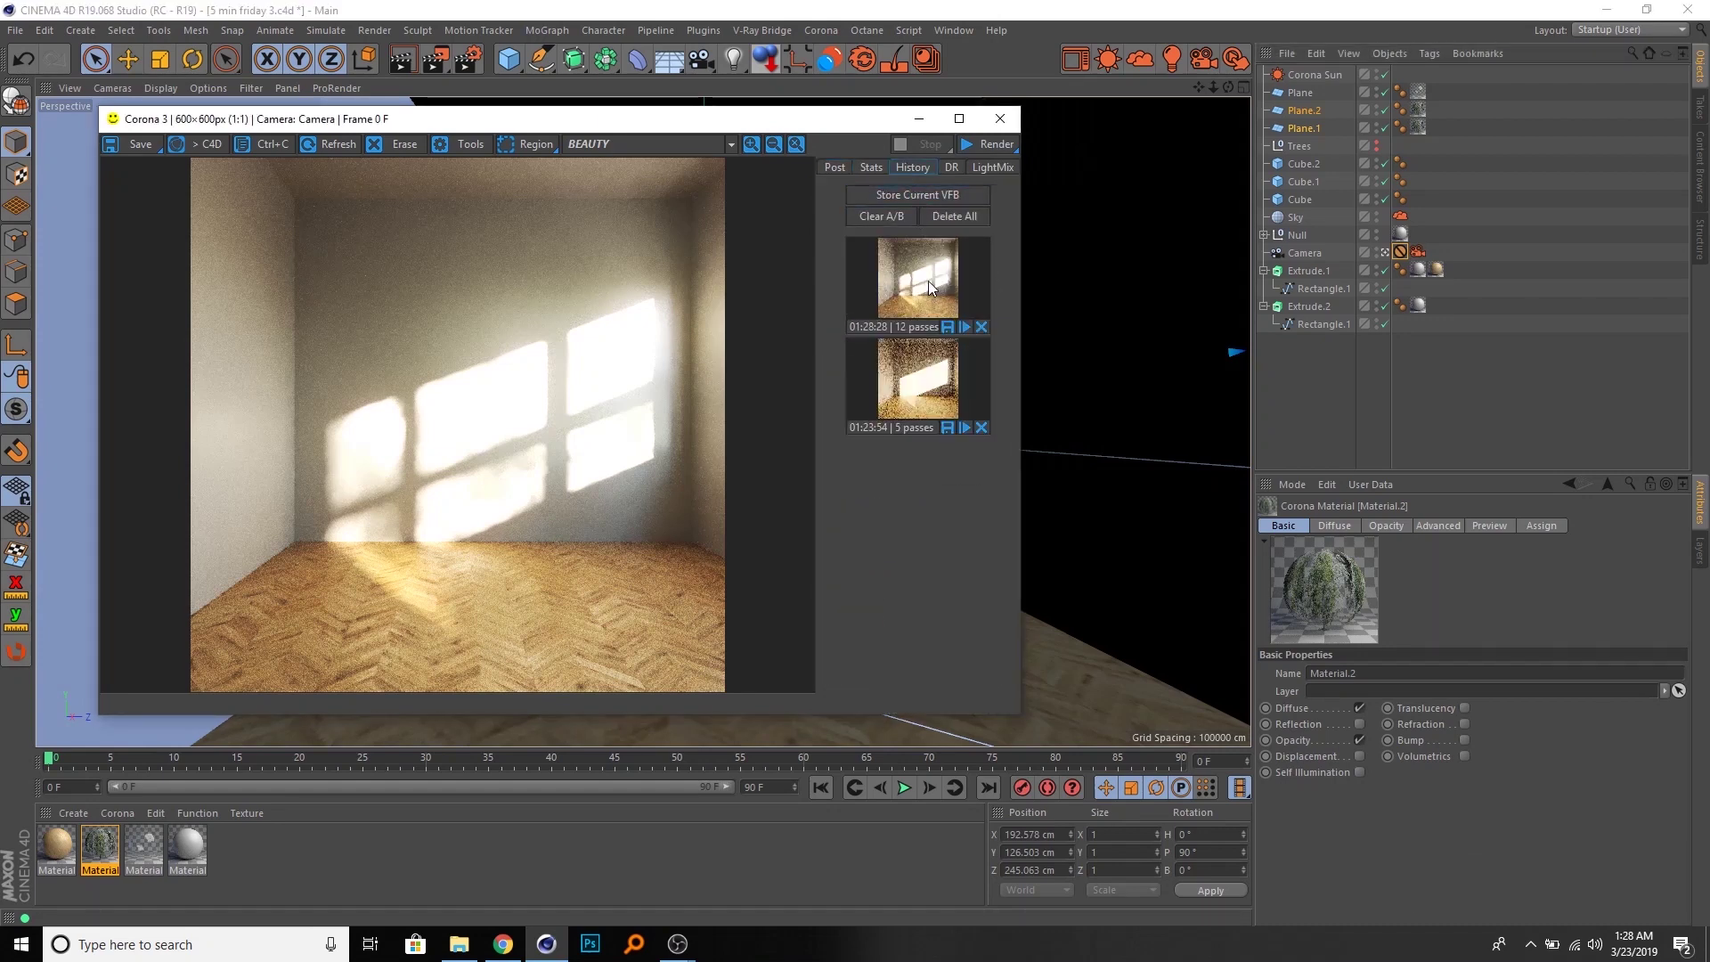
- Compare the clean 01:28:28 render (A) against the noisy 01:23:54 render (B)
{"action": "left_click", "coordinate": [926, 277]}
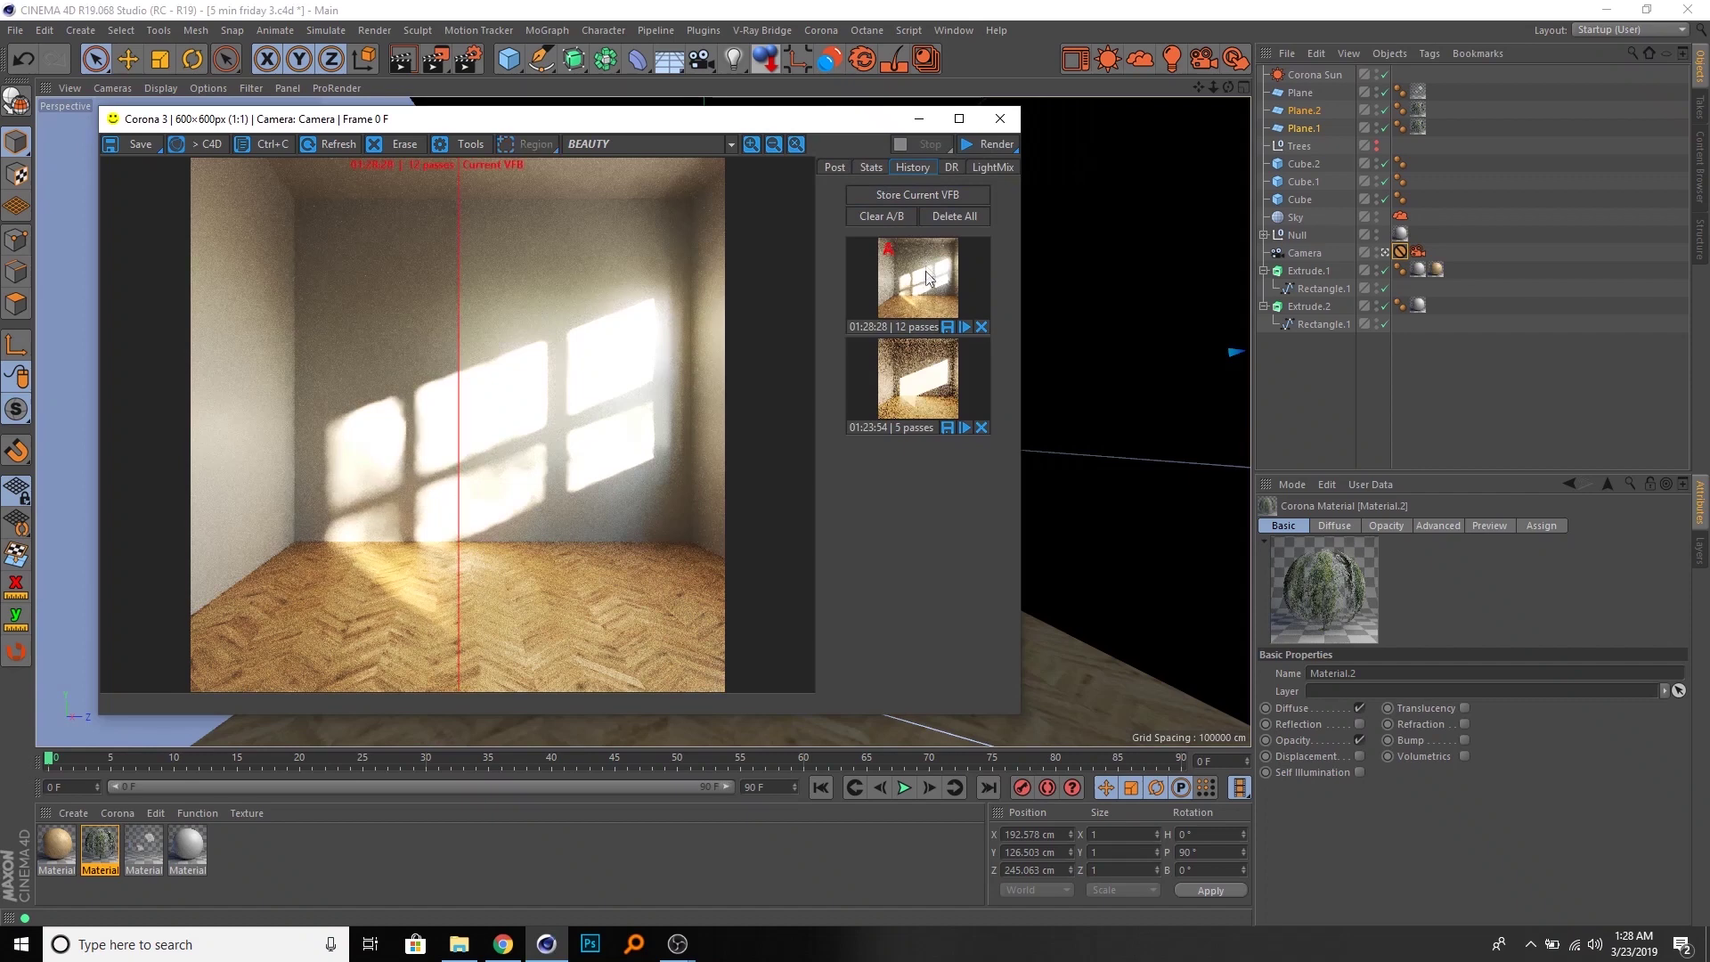
{"action": "left_click", "coordinate": [895, 392]}
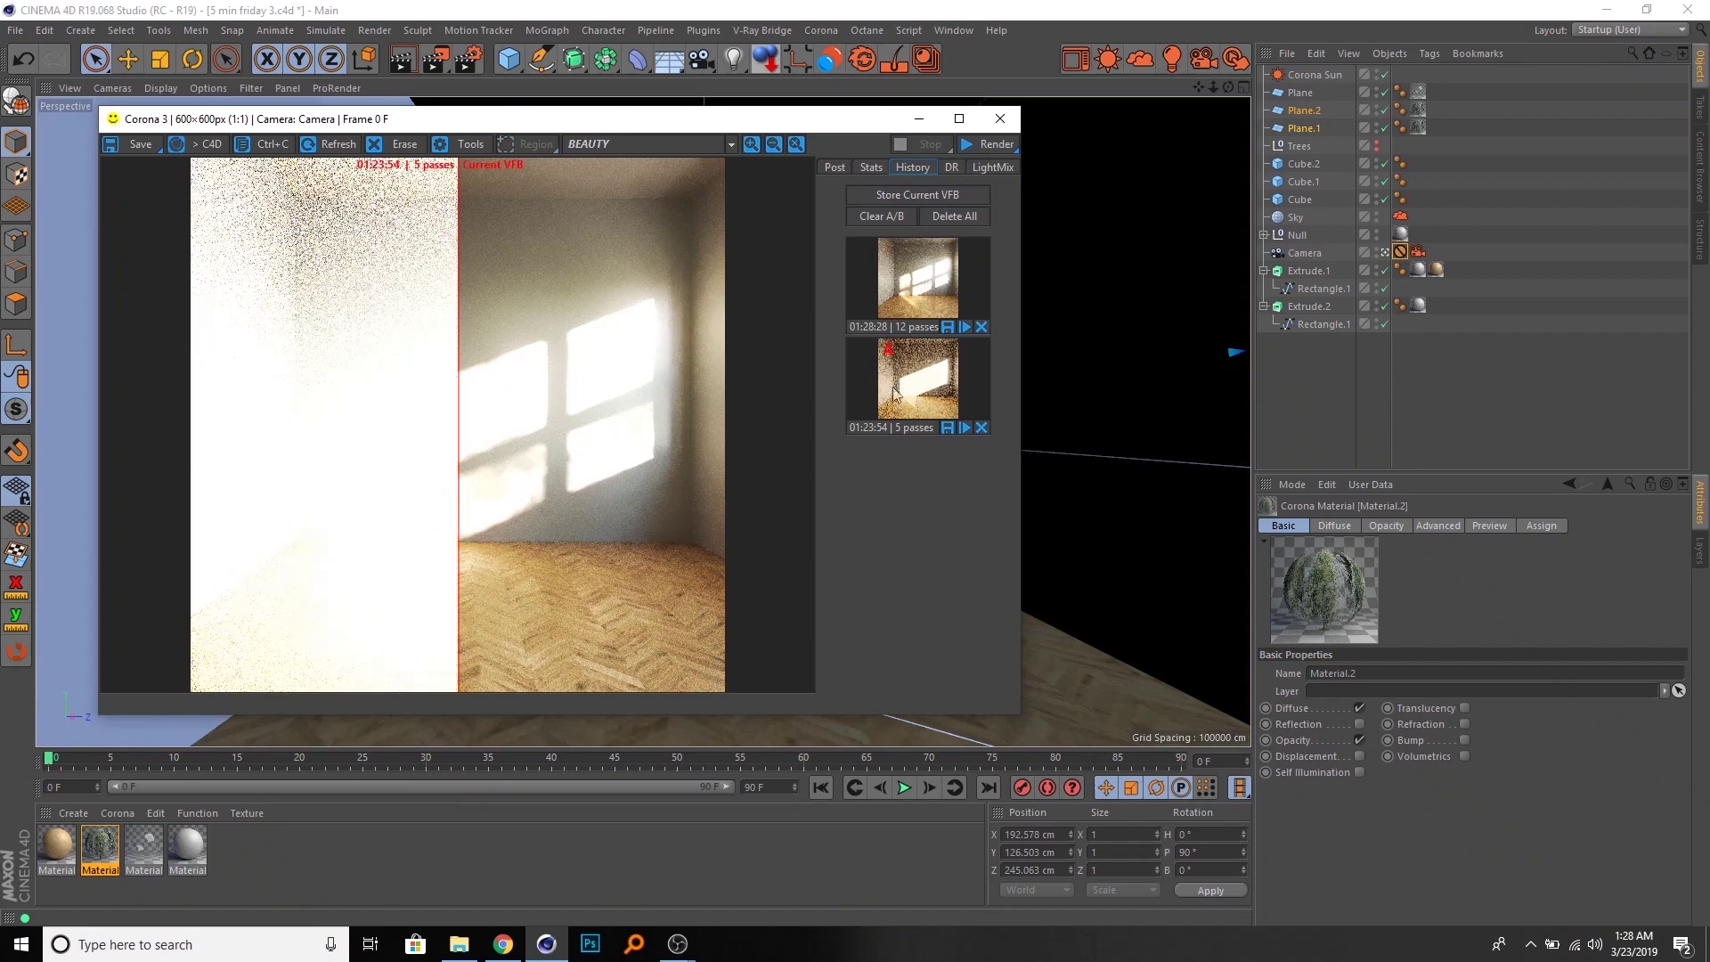
{"action": "left_click", "coordinate": [901, 294]}
{"action": "left_click_drag", "start_coordinate": [462, 413], "coordinate": [395, 412]}
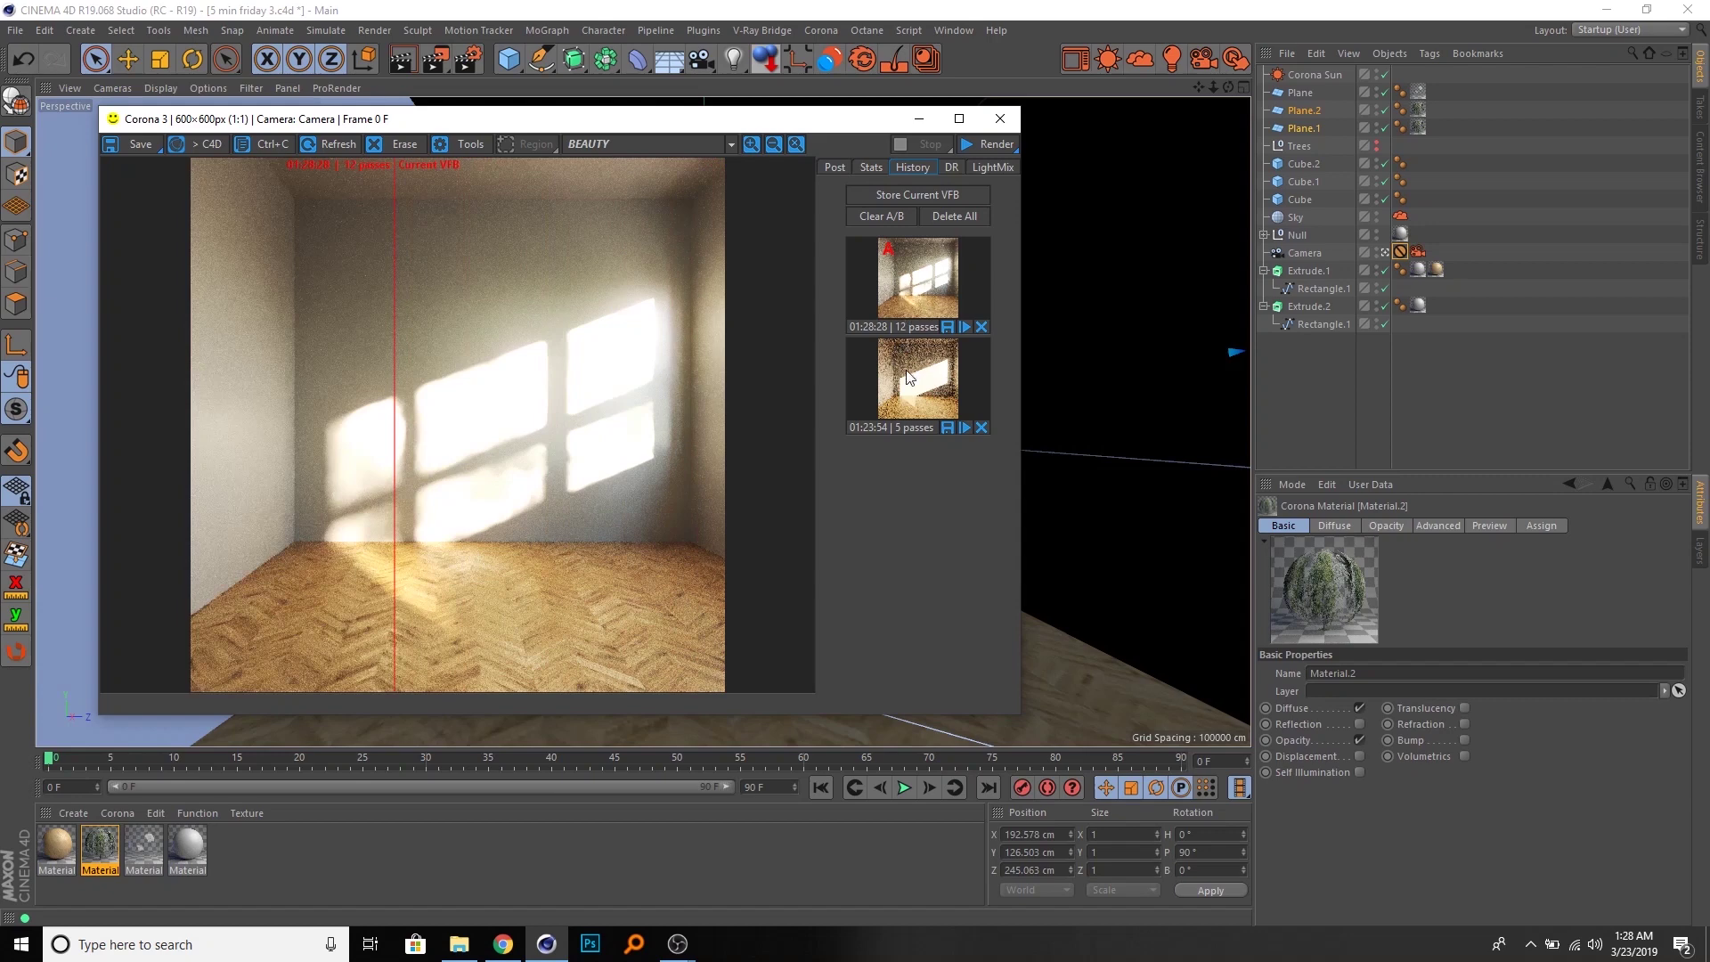
{"action": "right_click", "coordinate": [903, 383]}
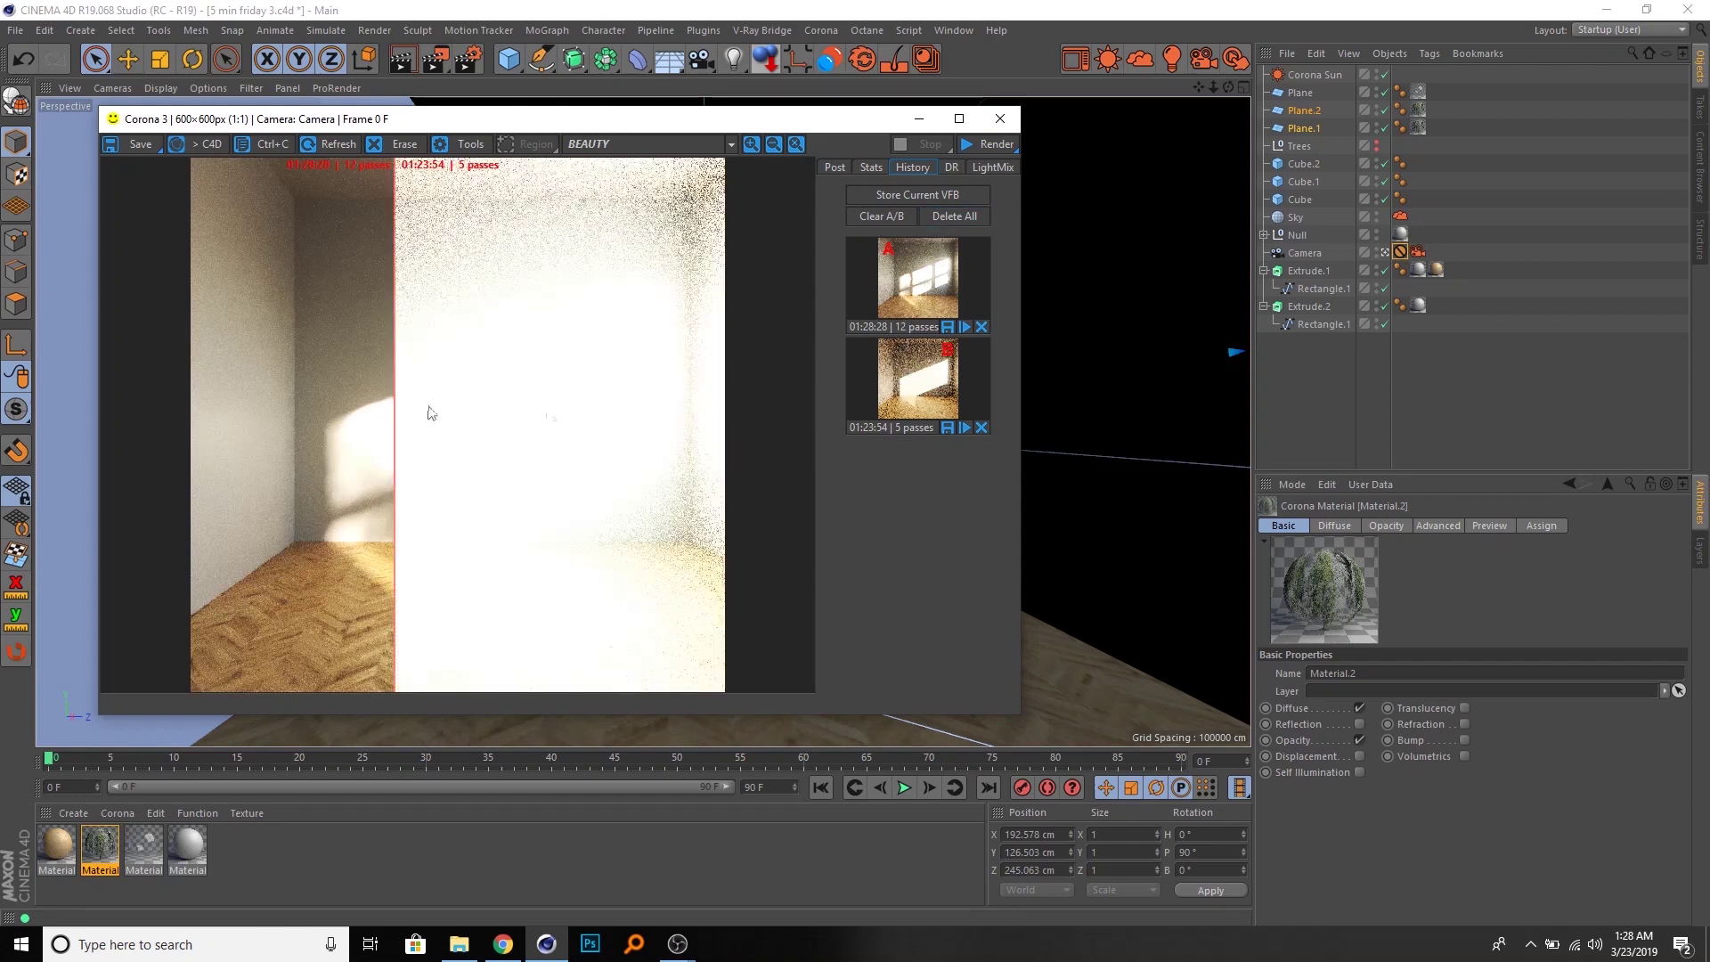
{"action": "left_click_drag", "start_coordinate": [398, 397], "coordinate": [490, 378]}
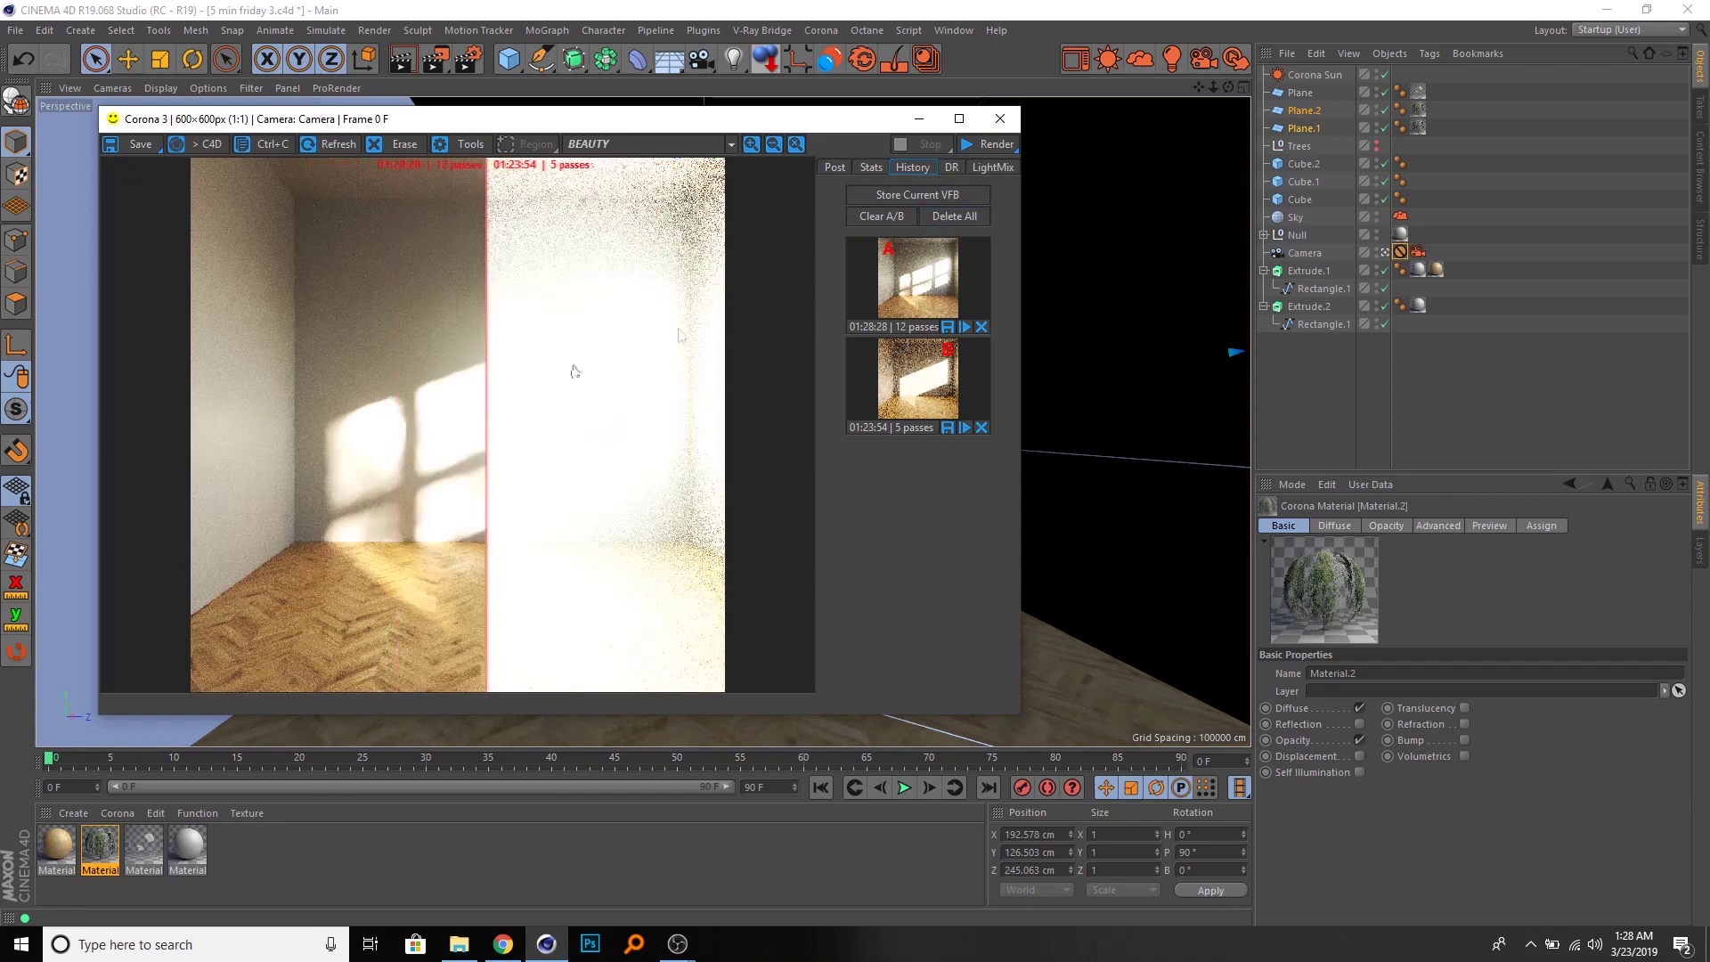
- Lower the Post exposure to 1.0, then 0.0, comparing across the split
{"action": "left_click", "coordinate": [835, 168]}
{"action": "left_click", "coordinate": [951, 254]}
{"action": "type", "text": "1.0"}
{"action": "key", "text": "Return"}
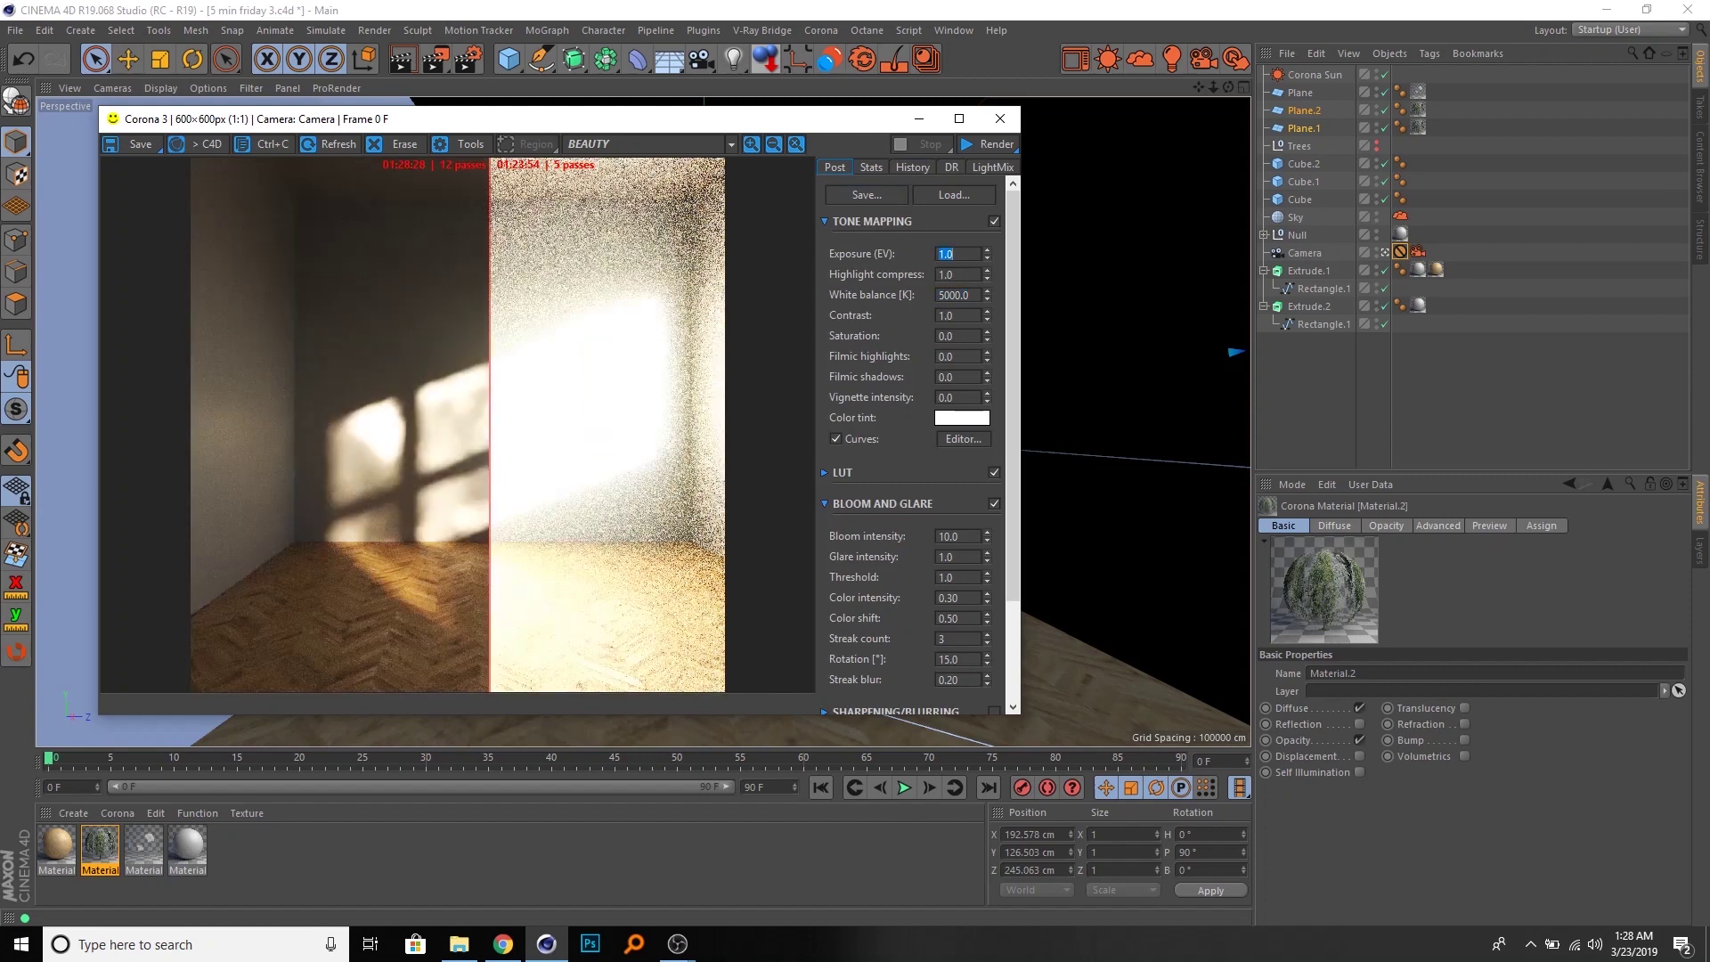
{"action": "type", "text": "0"}
{"action": "key", "text": "Return"}
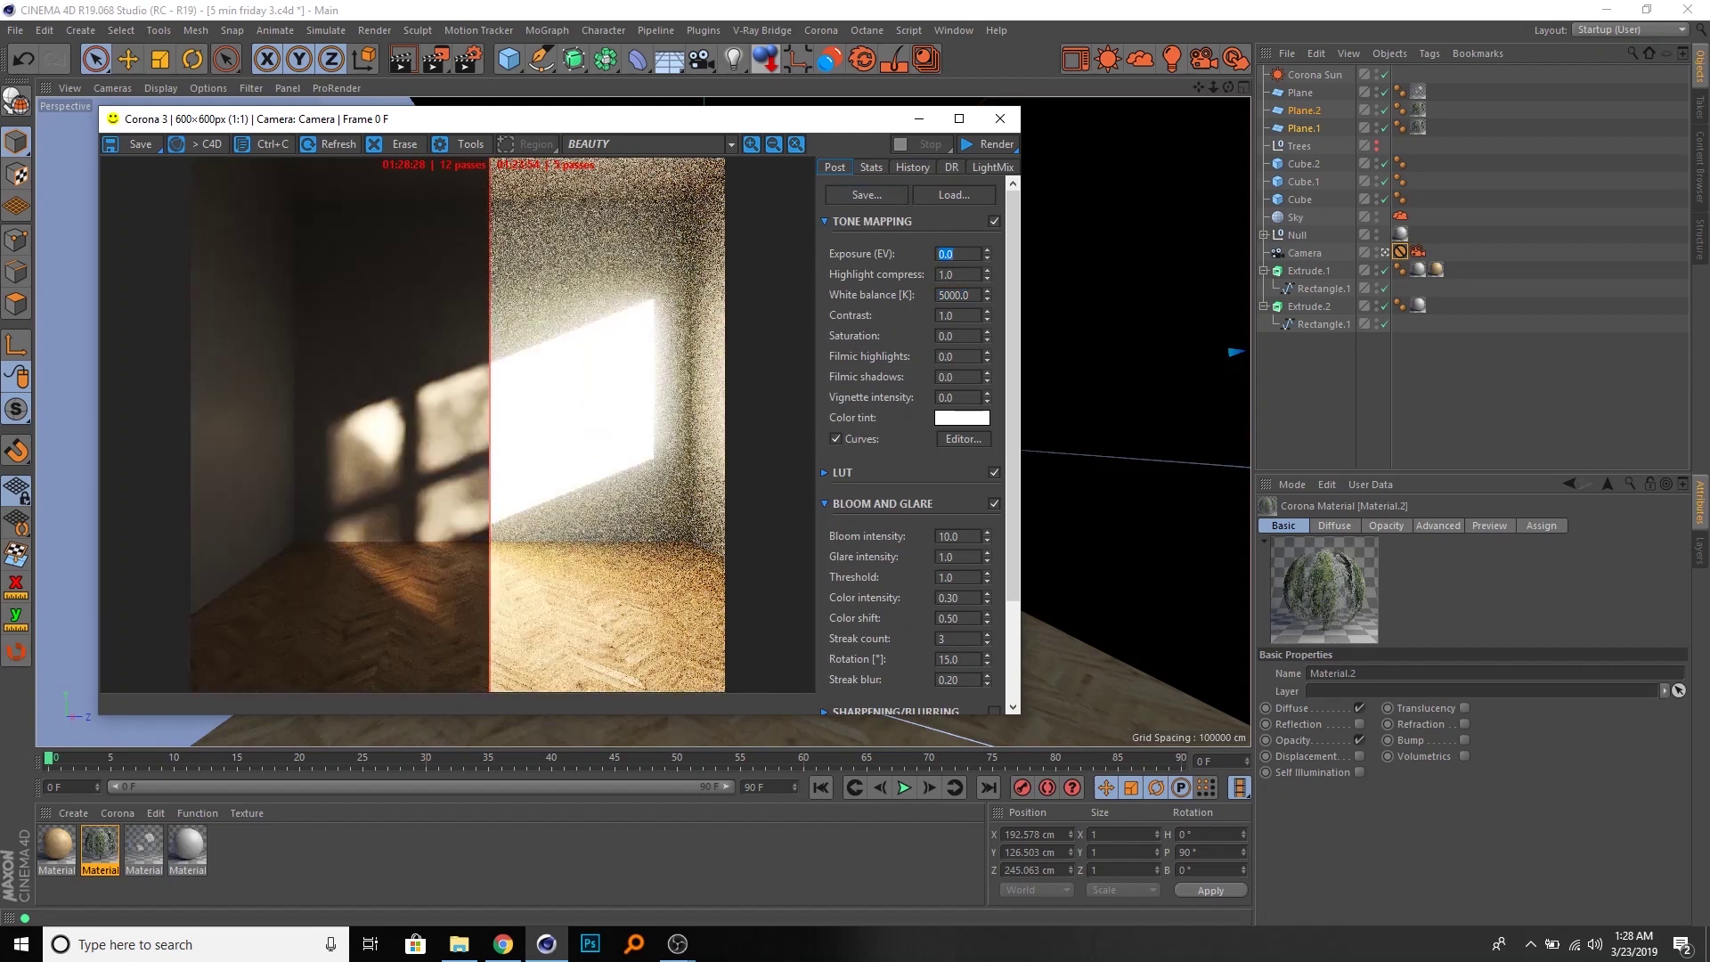
{"action": "left_click_drag", "start_coordinate": [491, 426], "coordinate": [215, 441]}
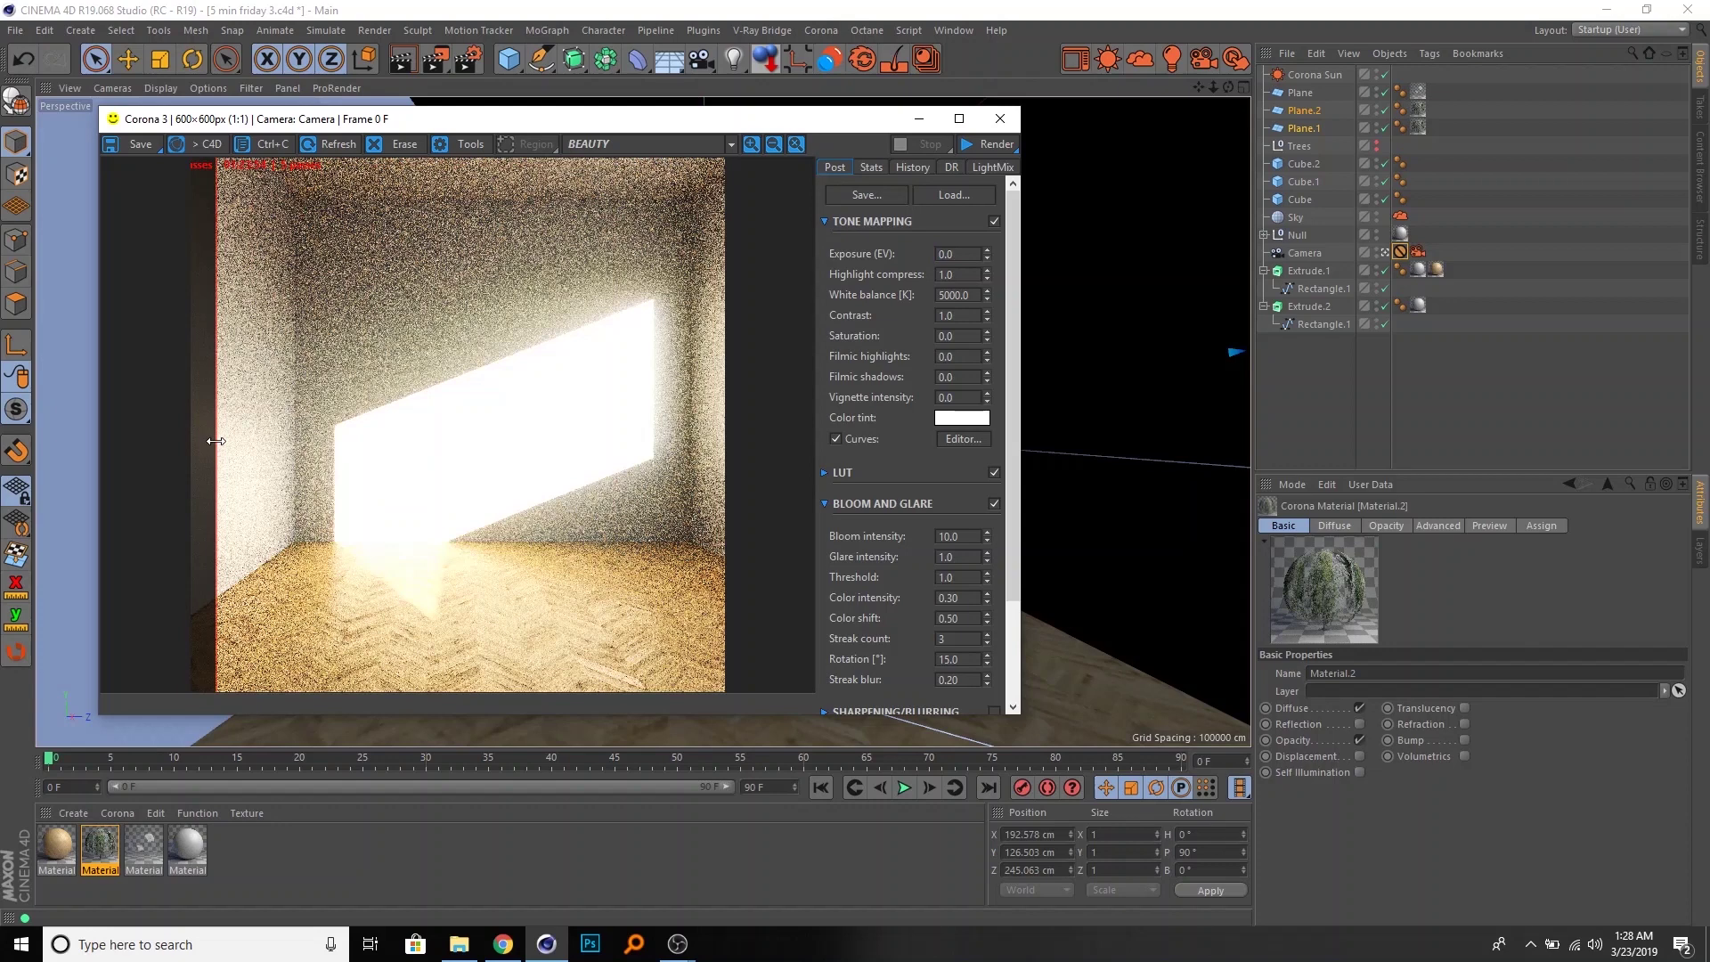
{"action": "left_click_drag", "start_coordinate": [216, 440], "coordinate": [726, 464]}
- Try exposure values 2 and 3, then settle the Corona exposure at 2.0
{"action": "left_click", "coordinate": [948, 254]}
{"action": "type", "text": "1"}
{"action": "key", "text": "BackSpace"}
{"action": "type", "text": "2"}
{"action": "key", "text": "Return"}
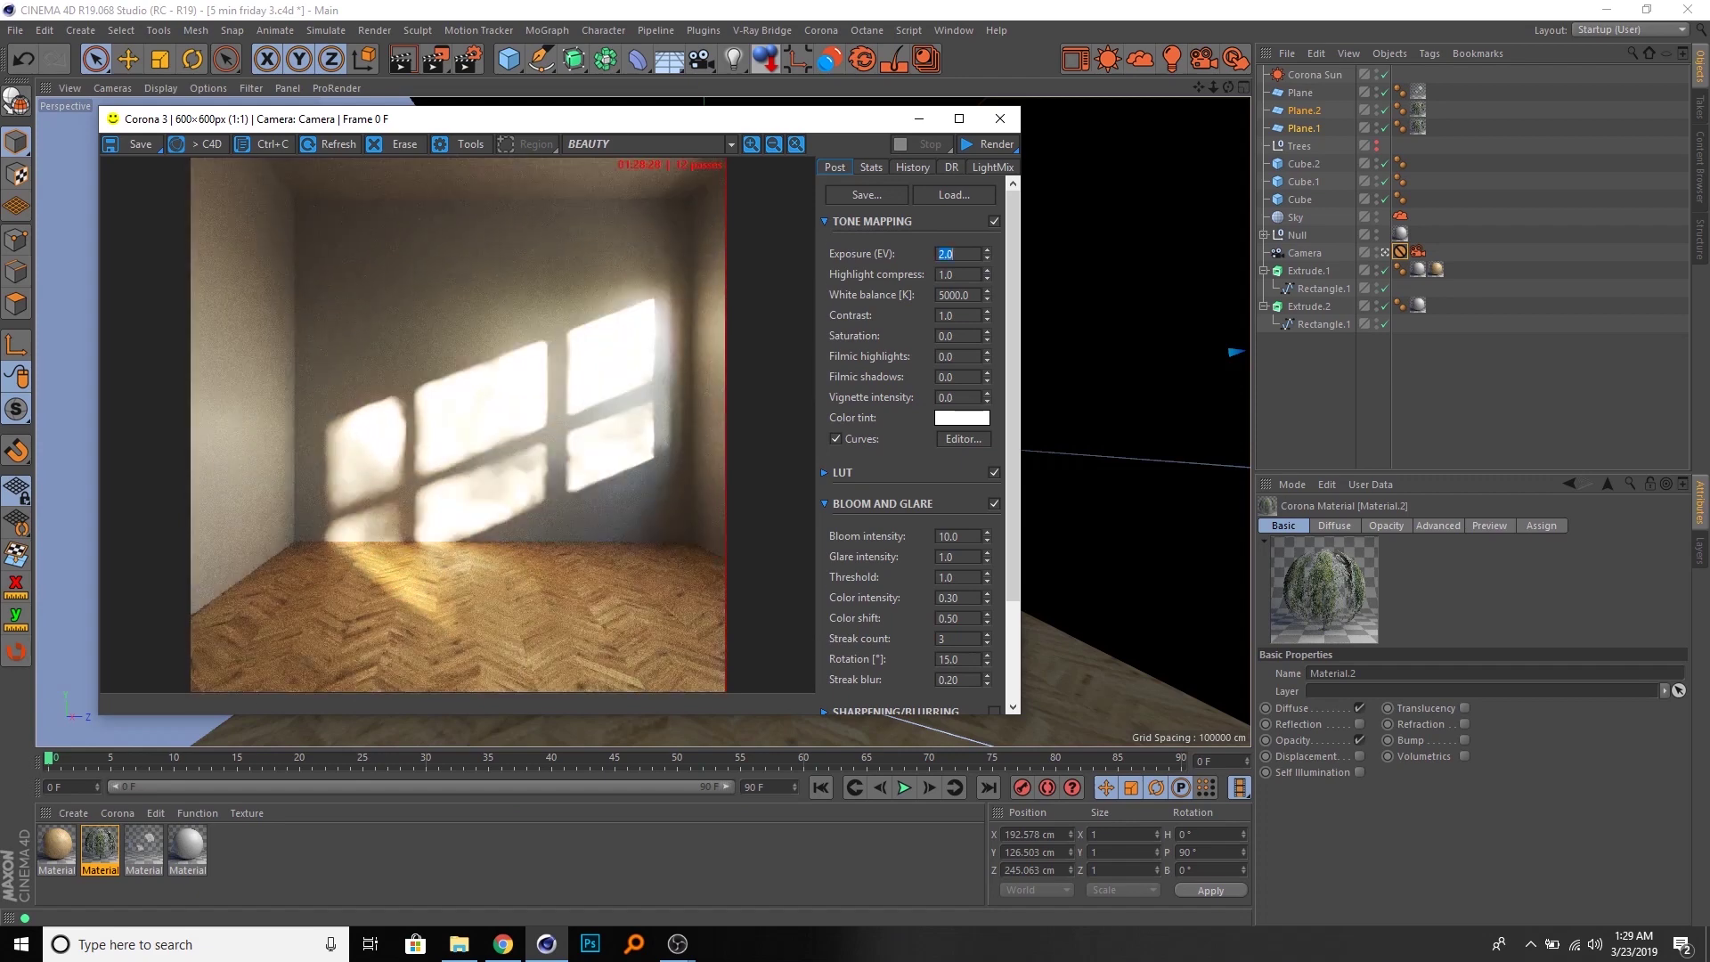
{"action": "type", "text": "3"}
{"action": "key", "text": "Return"}
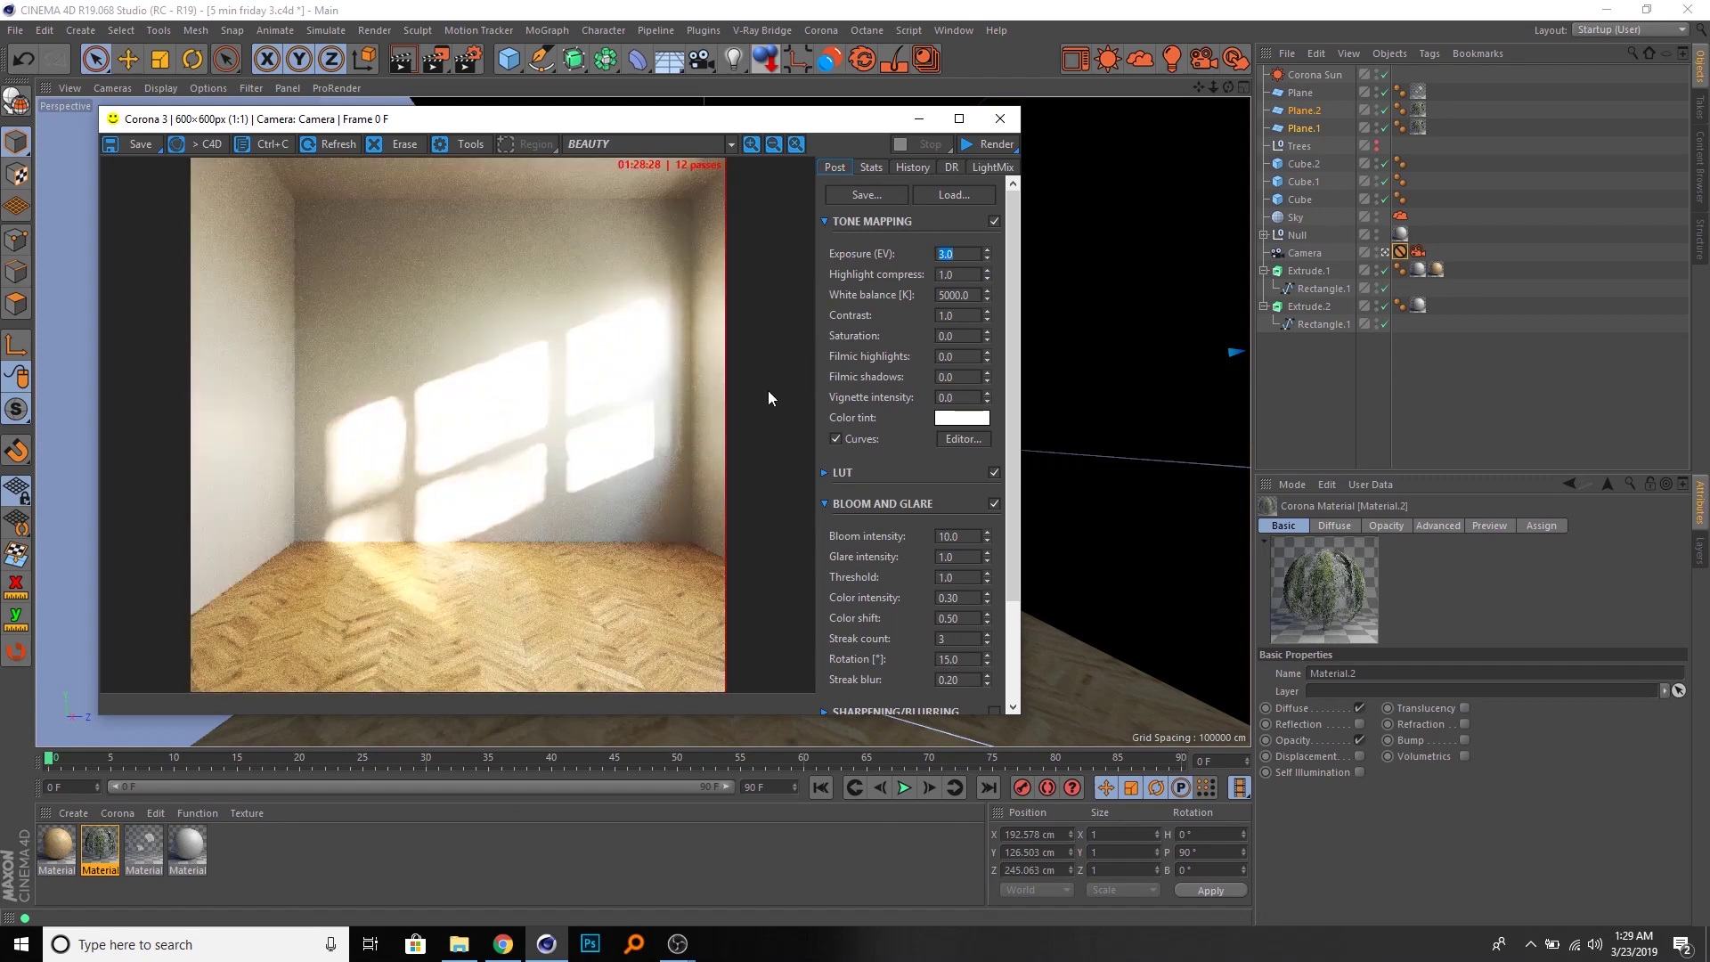
{"action": "type", "text": "2"}
{"action": "key", "text": "Return"}
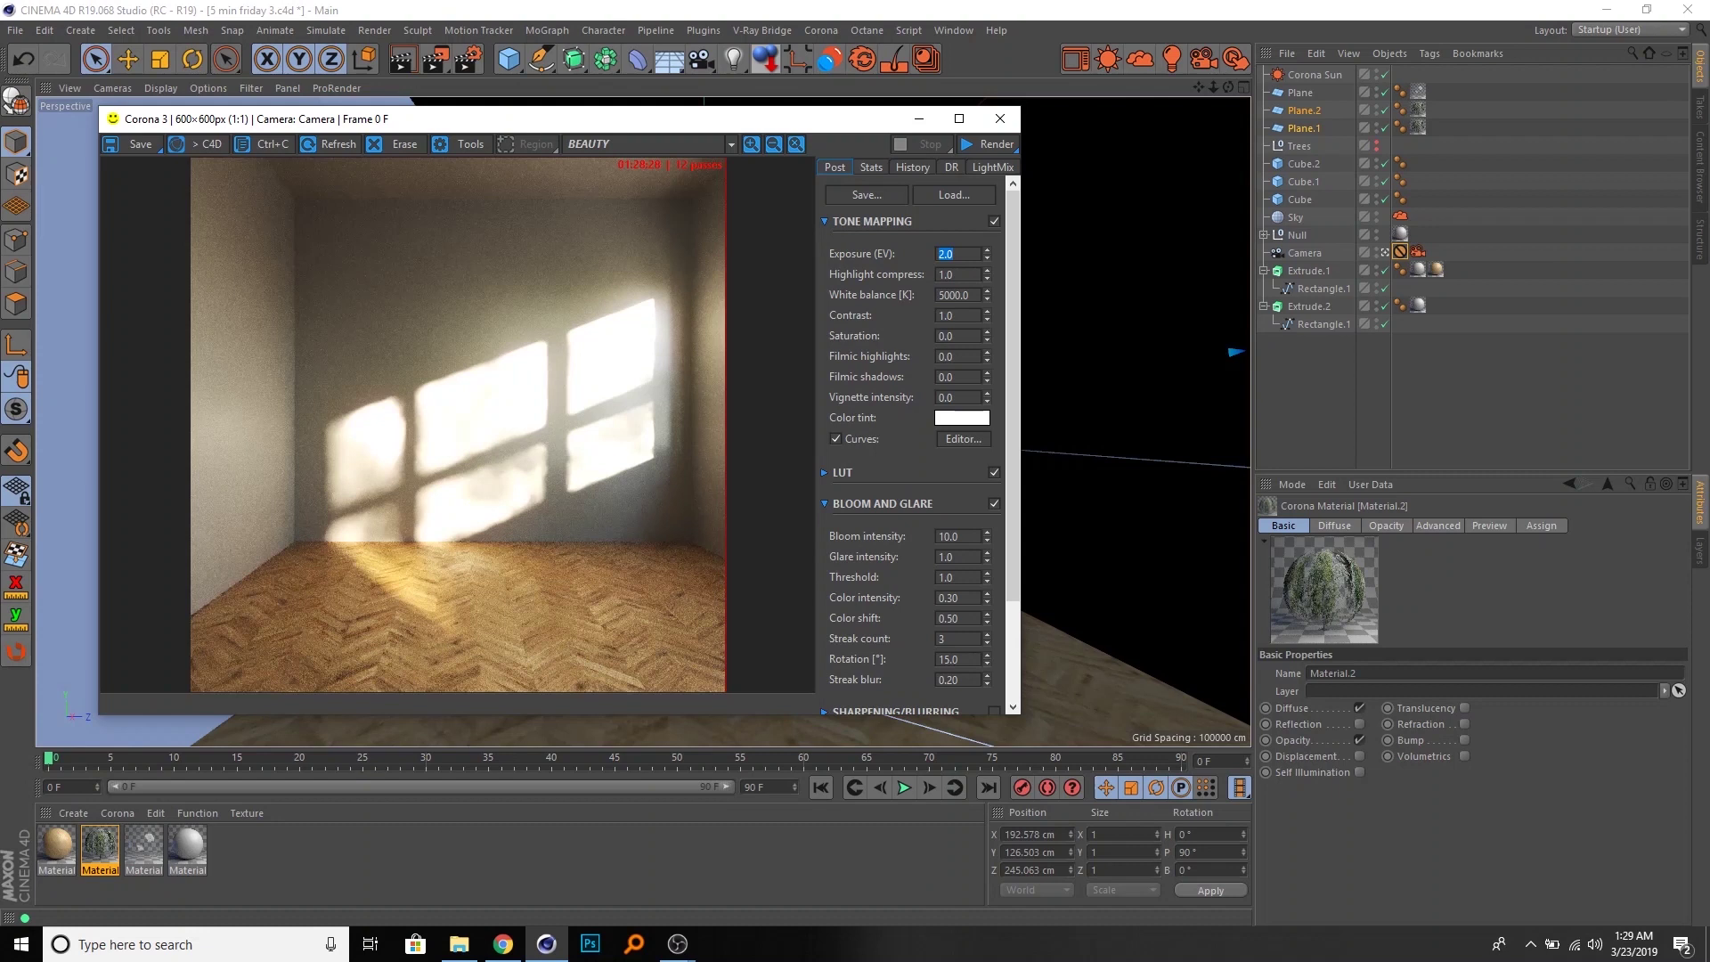